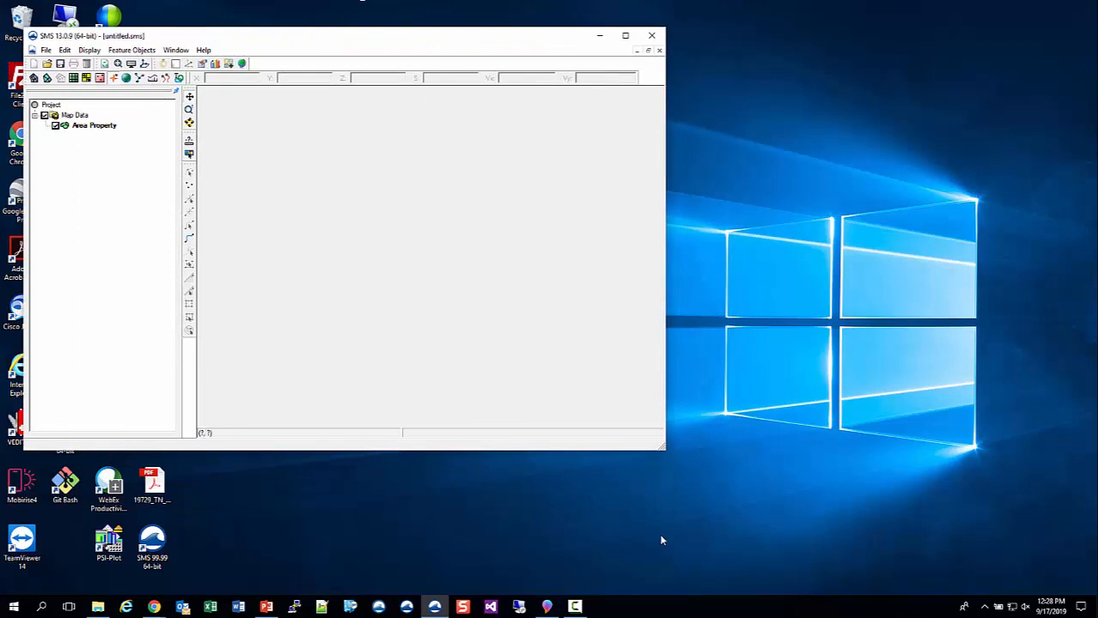
# - Enlarge the SMS window and bring up the !AdvWebinar folder in File Explorer beside it
pyautogui.moveTo(665, 455); pyautogui.dragTo(728, 574)
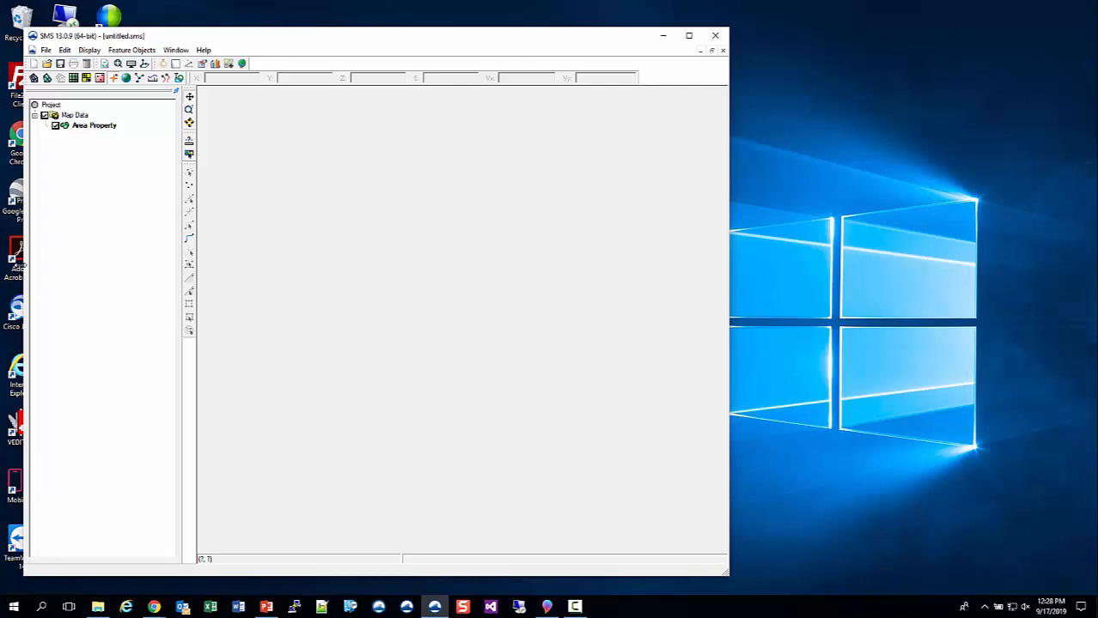
pyautogui.click(98, 607)
pyautogui.moveTo(206, 64); pyautogui.dragTo(811, 84)
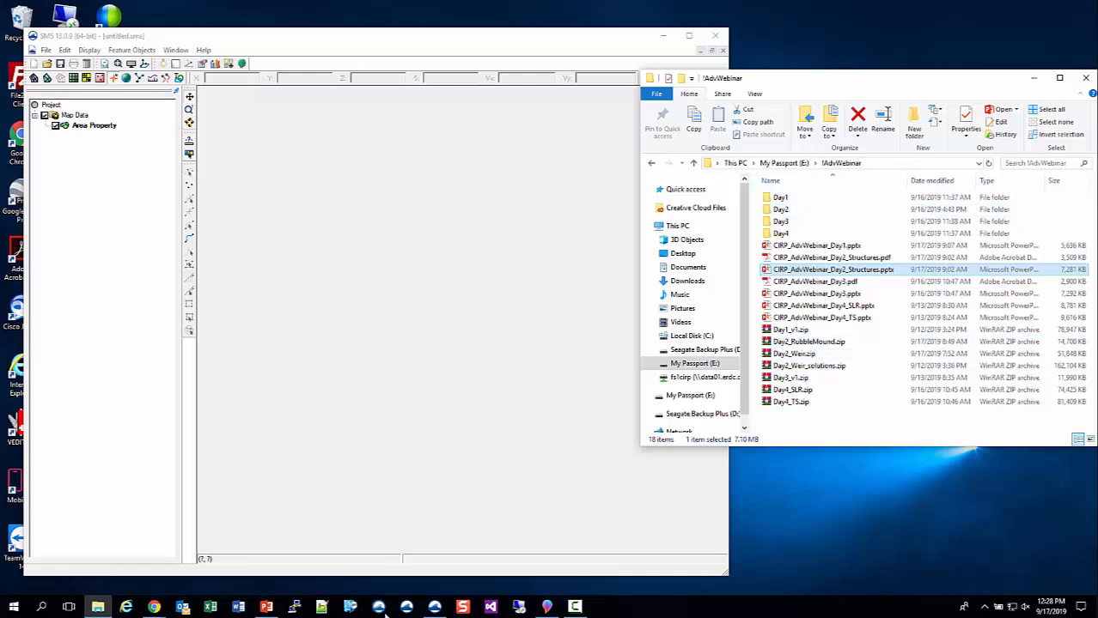
# - Switch to Chrome, open the Advanced CMS webinar page from the Coastal Inlets Research Program home page, and review its Day 2 downloads
pyautogui.click(154, 607)
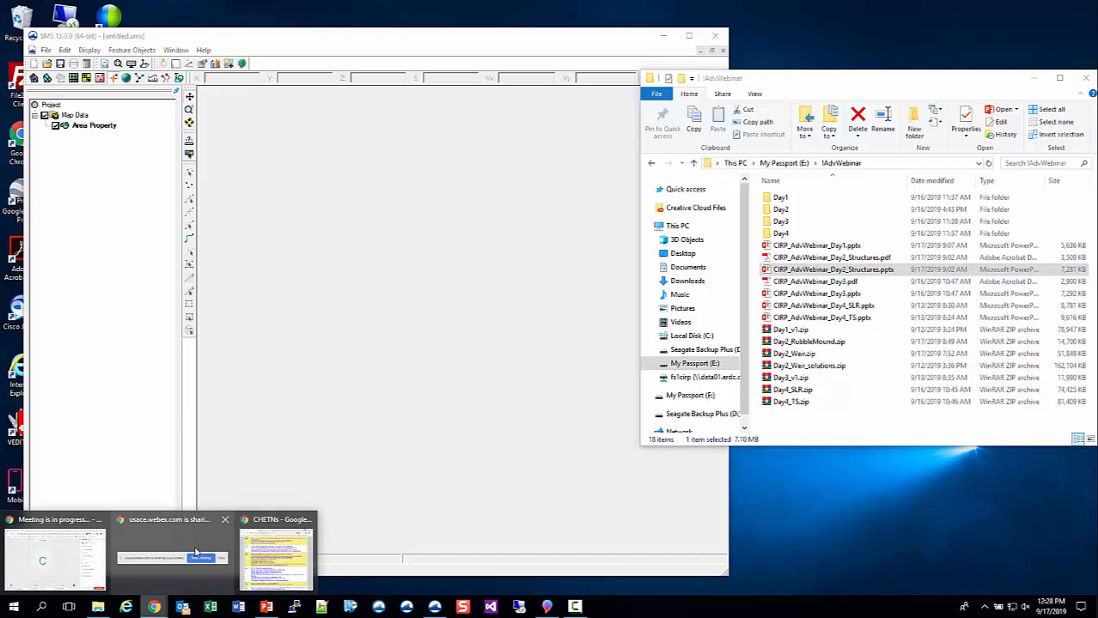
pyautogui.click(280, 550)
pyautogui.scroll(5, 291, 144)
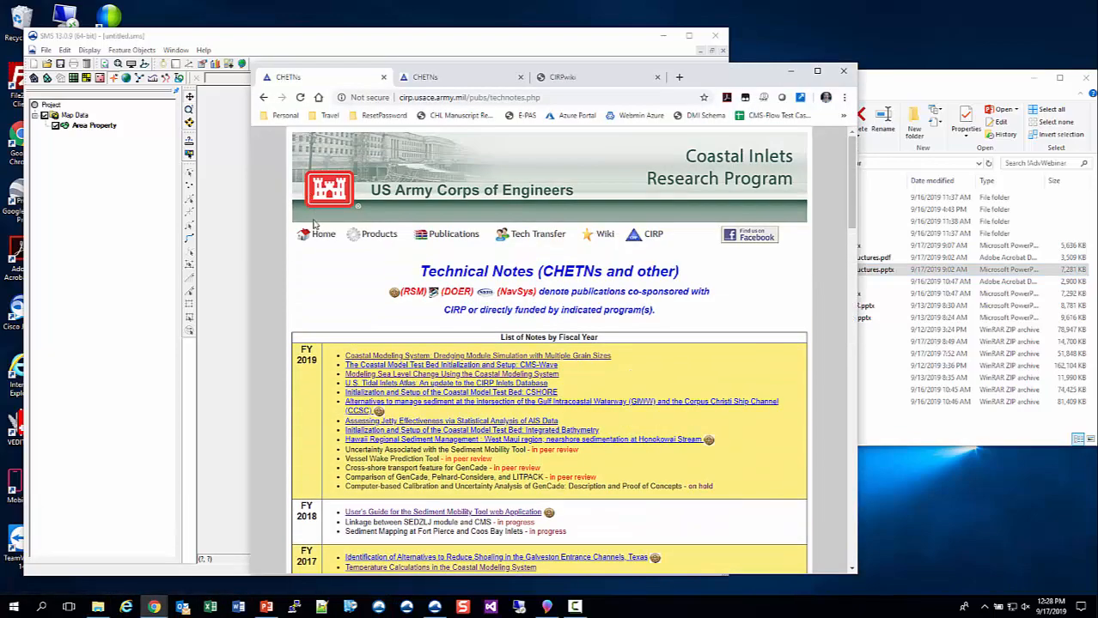
pyautogui.click(316, 233)
pyautogui.click(342, 298)
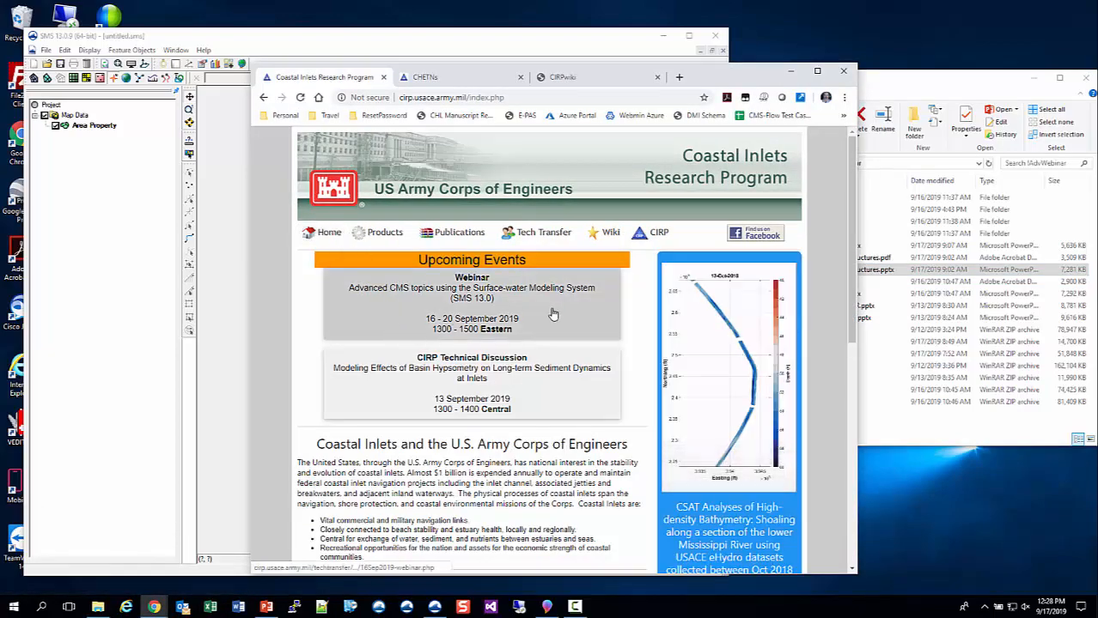
pyautogui.scroll(-4, 341, 298)
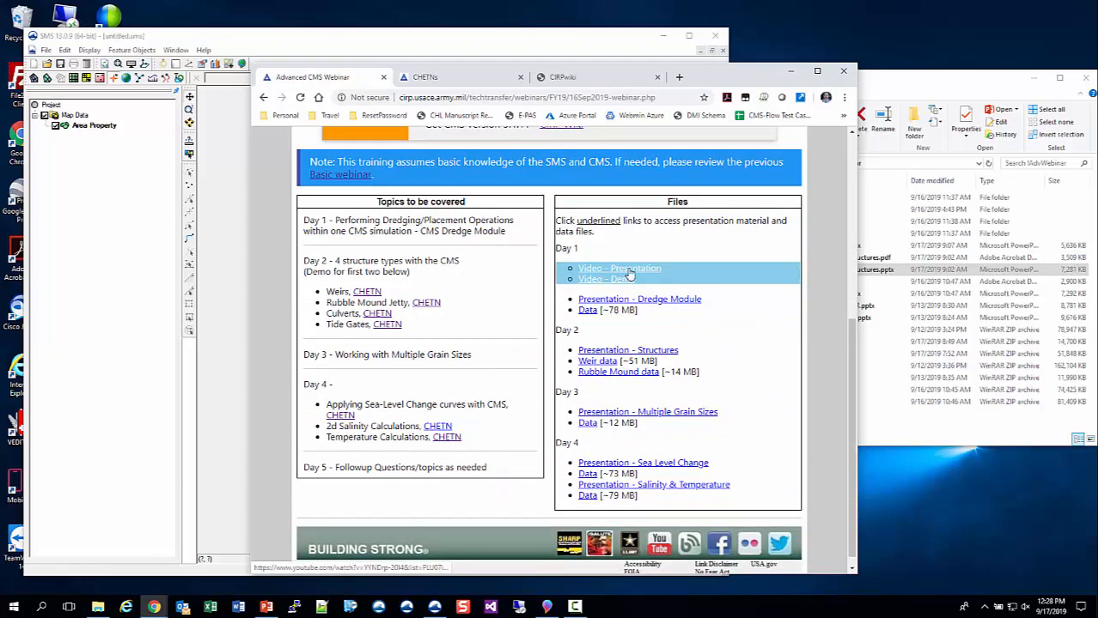
pyautogui.scroll(-1, 627, 277)
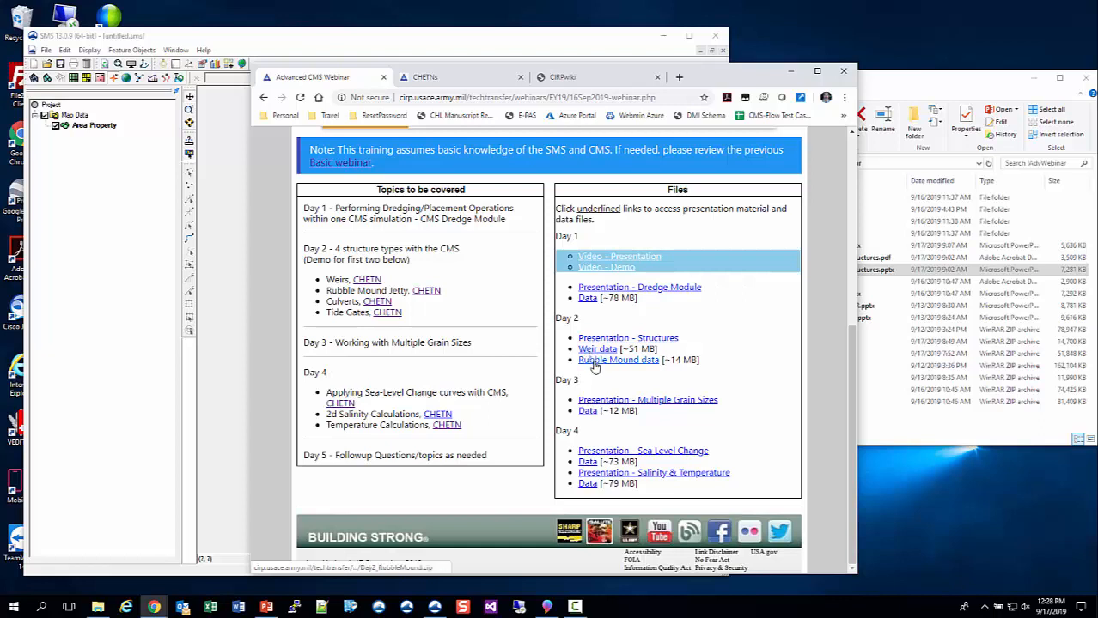
# - Minimize the browser, browse to Day2 > Weir > StartFiles in File Explorer, and load RudeeWeir.sms into SMS
pyautogui.click(971, 83)
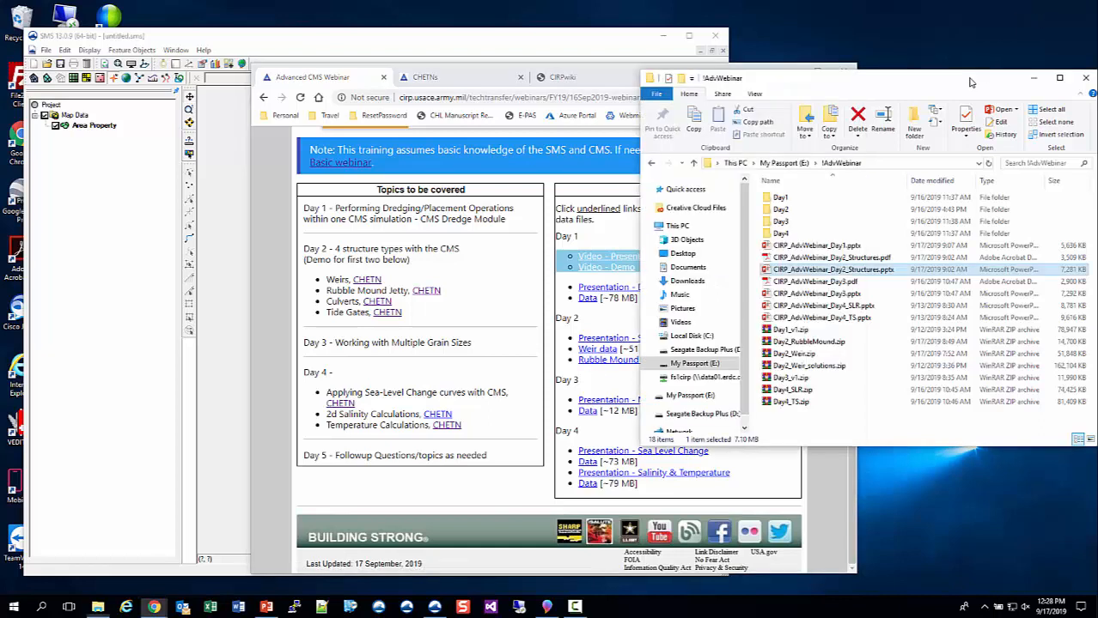
pyautogui.doubleClick(781, 211)
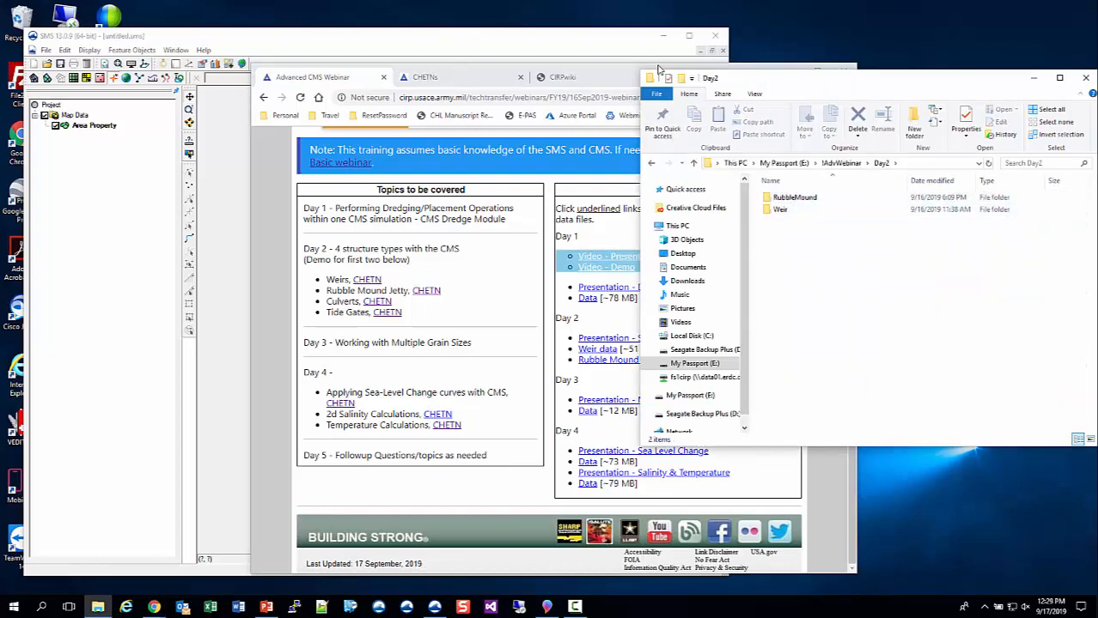
pyautogui.click(269, 173)
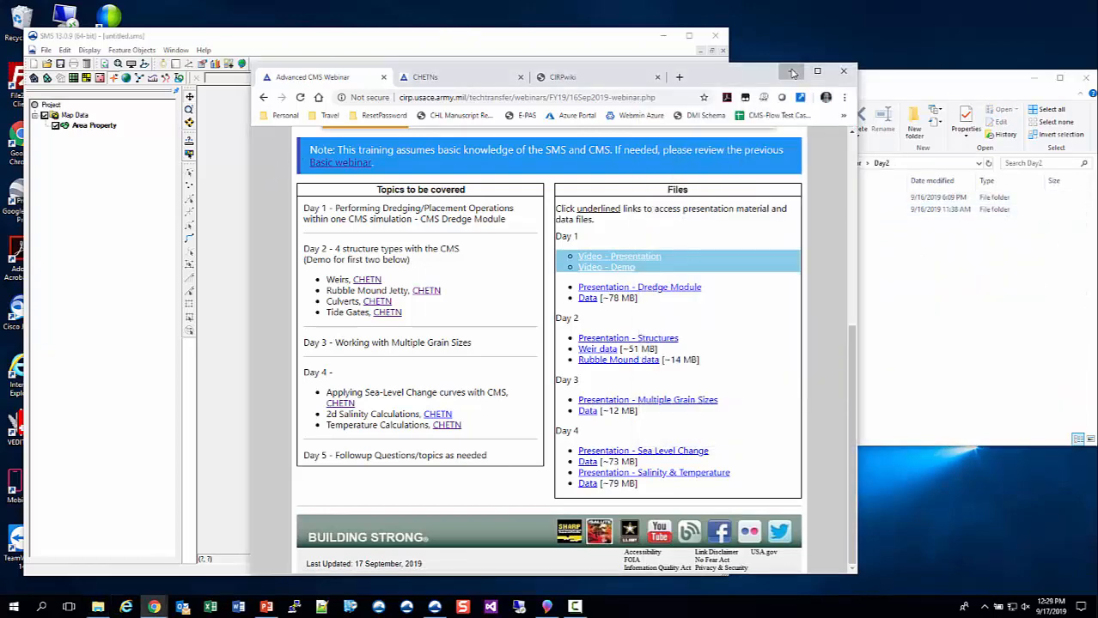
pyautogui.click(791, 73)
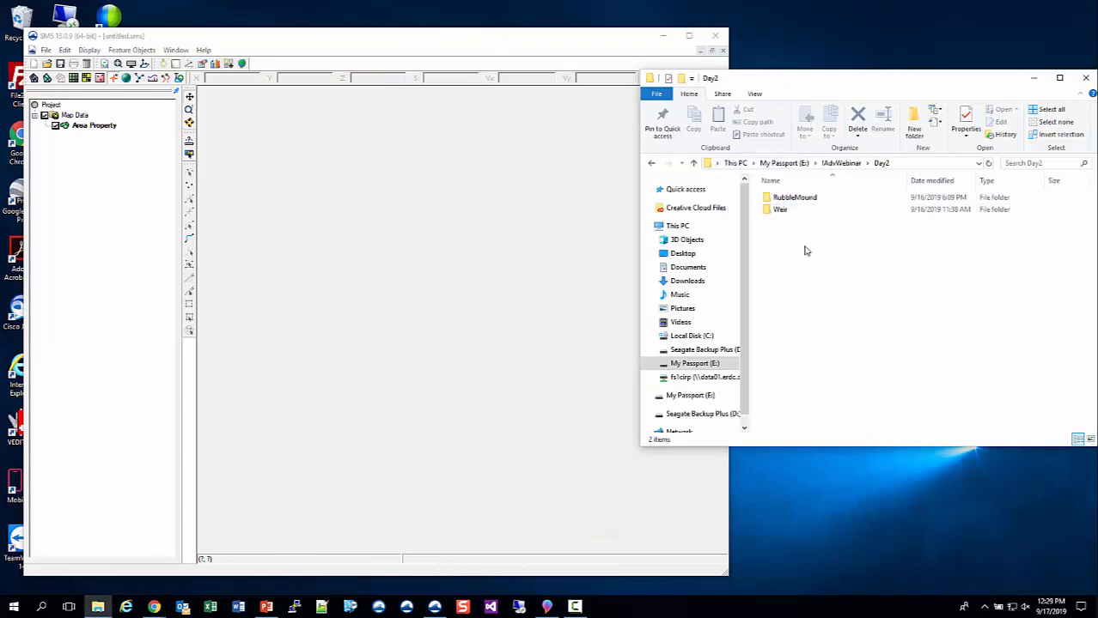
pyautogui.doubleClick(782, 211)
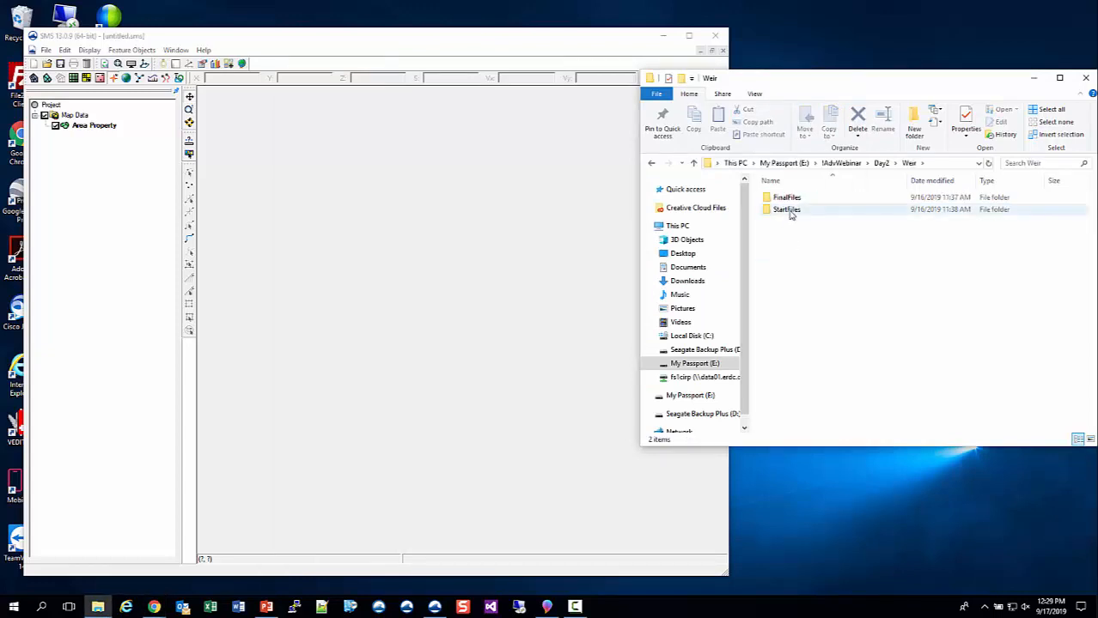
pyautogui.doubleClick(787, 210)
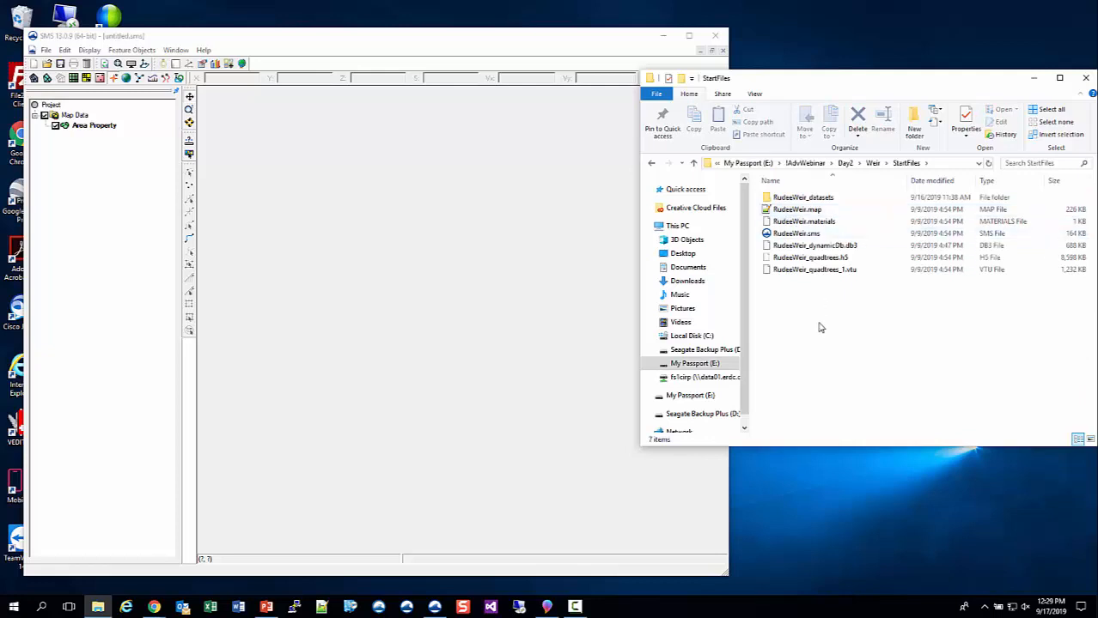
pyautogui.click(797, 234)
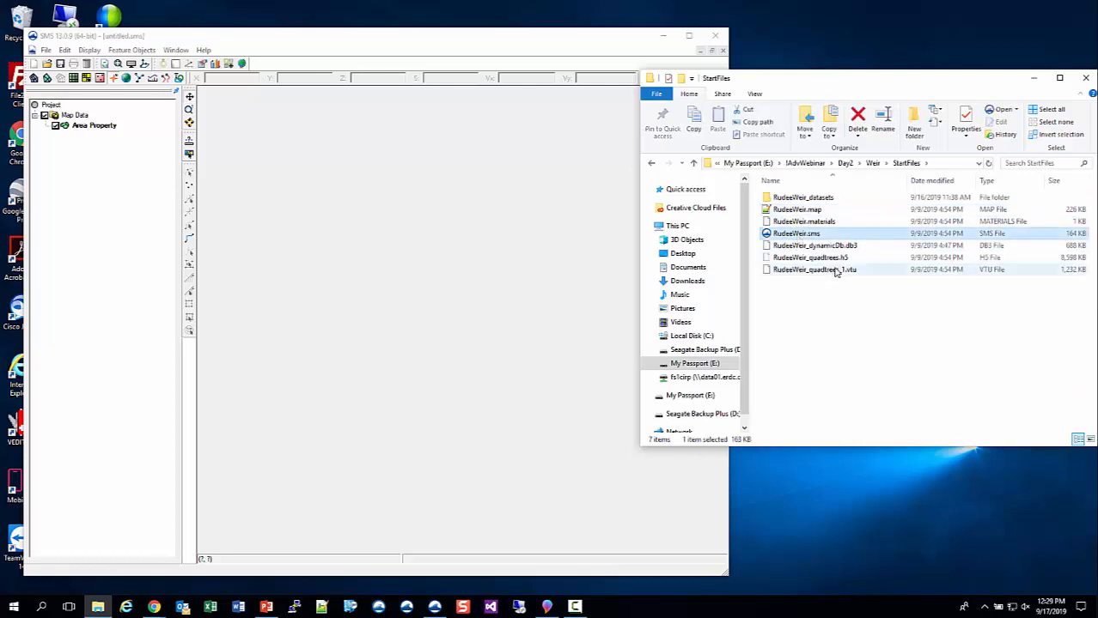
pyautogui.moveTo(795, 233); pyautogui.dragTo(318, 194)
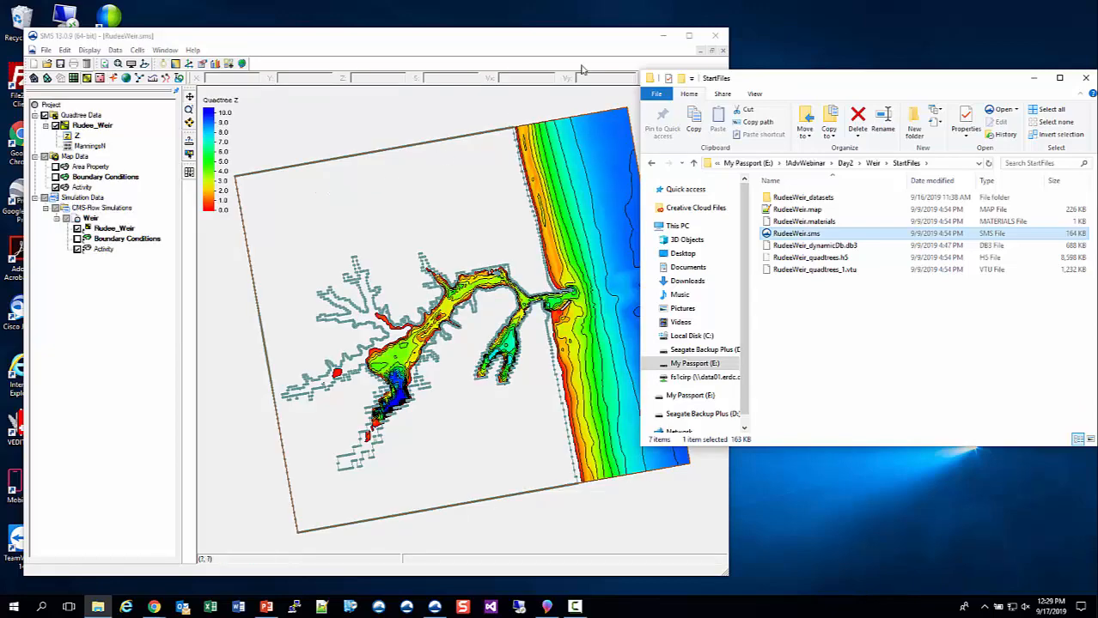
# - Activate the Activity coverage and check the classification type of the large land polygon
pyautogui.moveTo(597, 41); pyautogui.dragTo(597, 22)
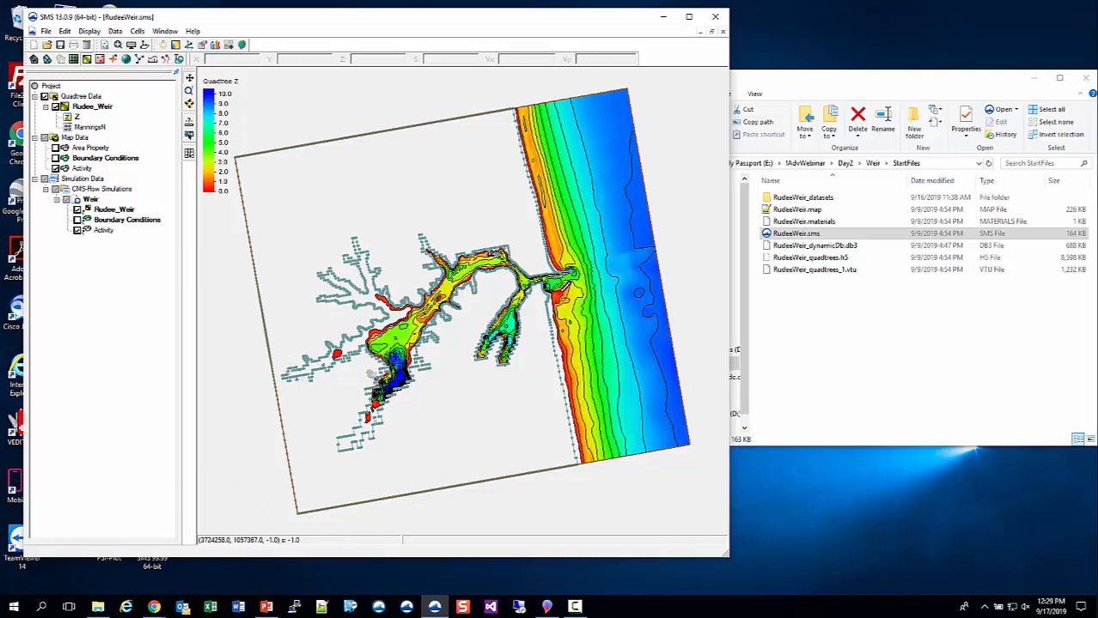
pyautogui.click(84, 168)
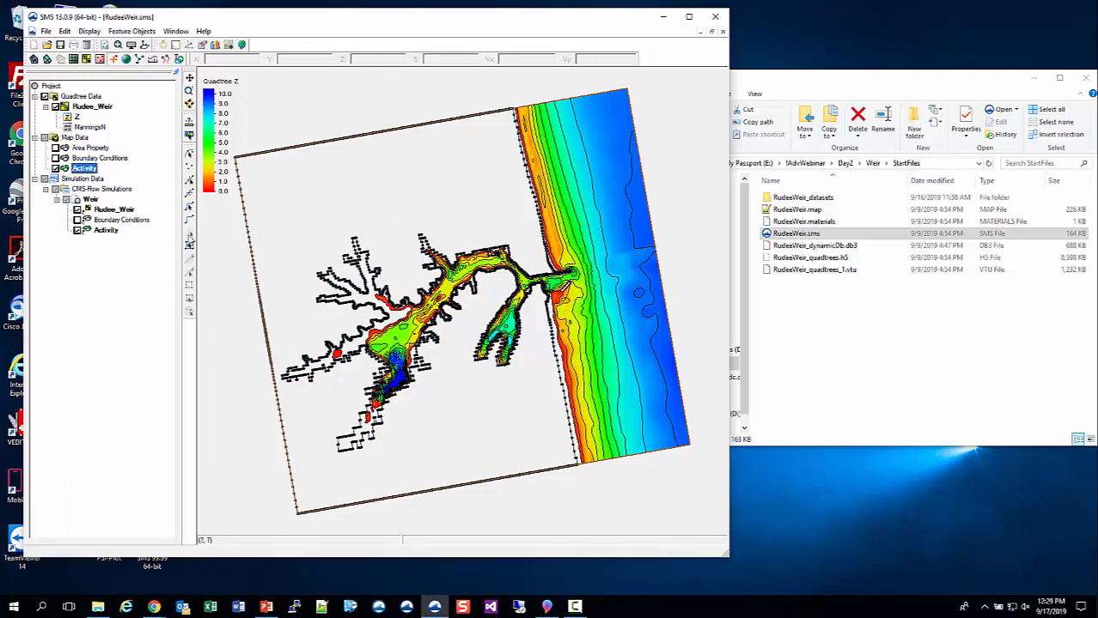
pyautogui.click(189, 244)
pyautogui.doubleClick(363, 191)
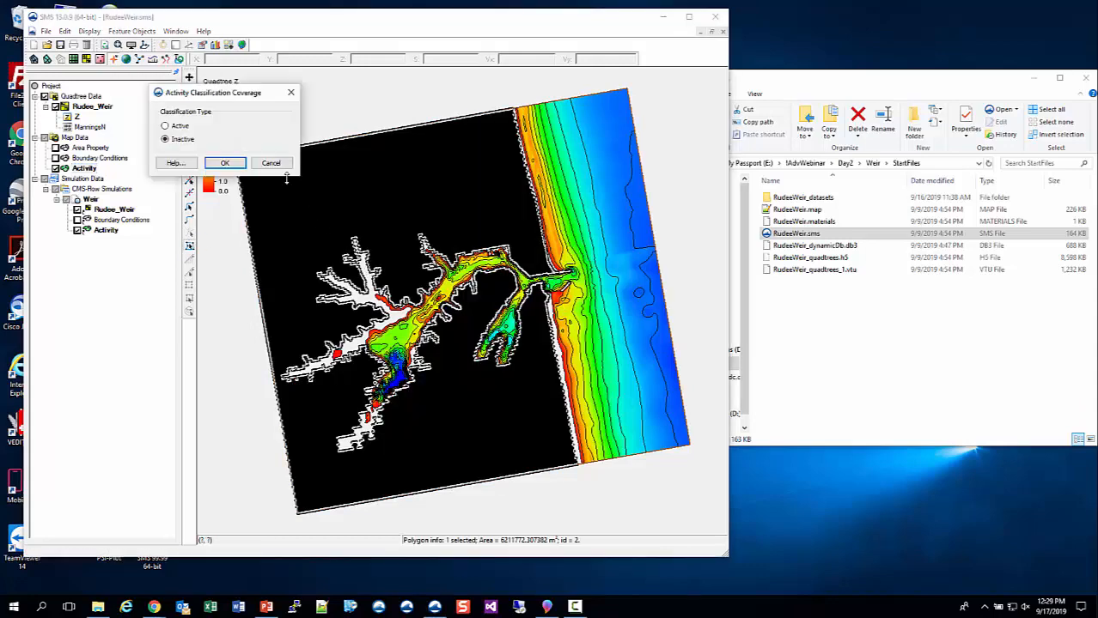
pyautogui.click(224, 163)
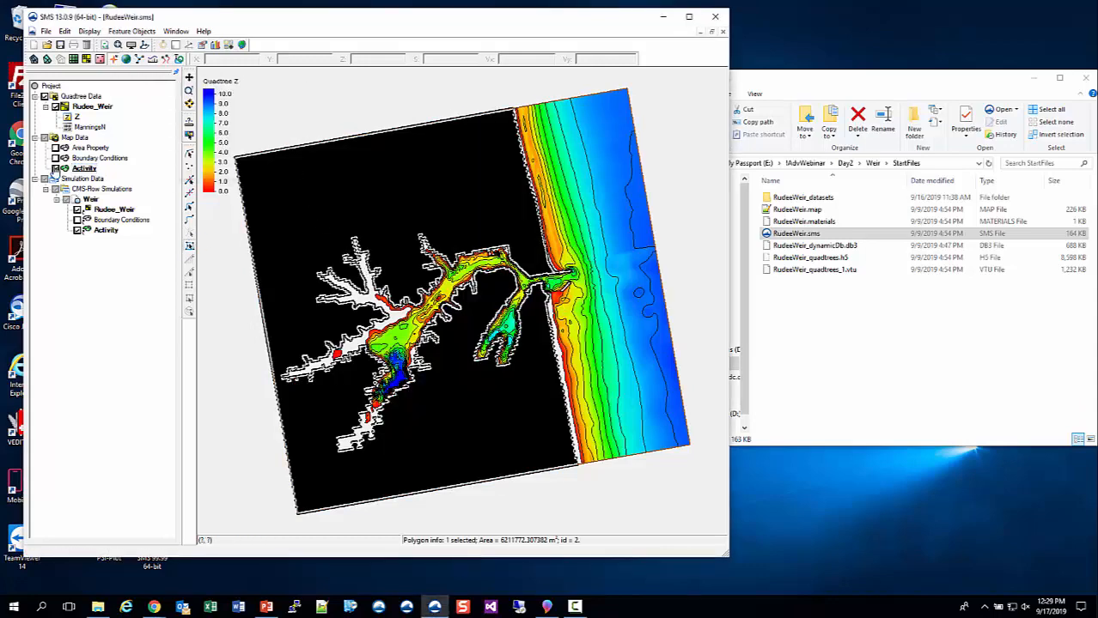
# - Display the Boundary Conditions coverage in place of Activity and inspect the offshore WSE-forcing arc's water-level curve
pyautogui.click(103, 158)
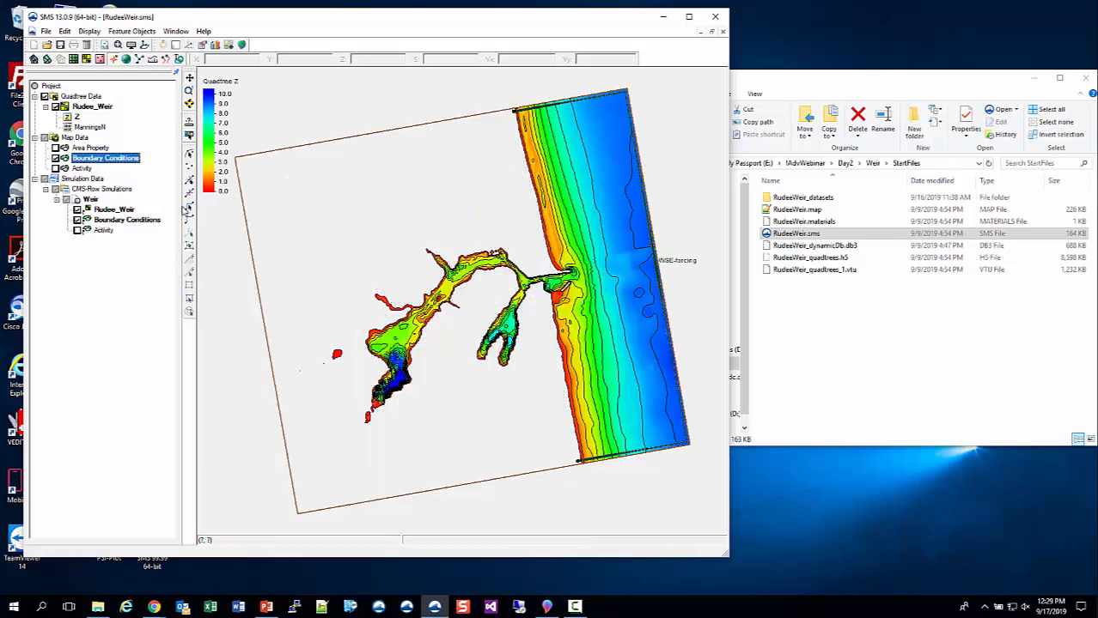
pyautogui.click(188, 209)
pyautogui.doubleClick(651, 233)
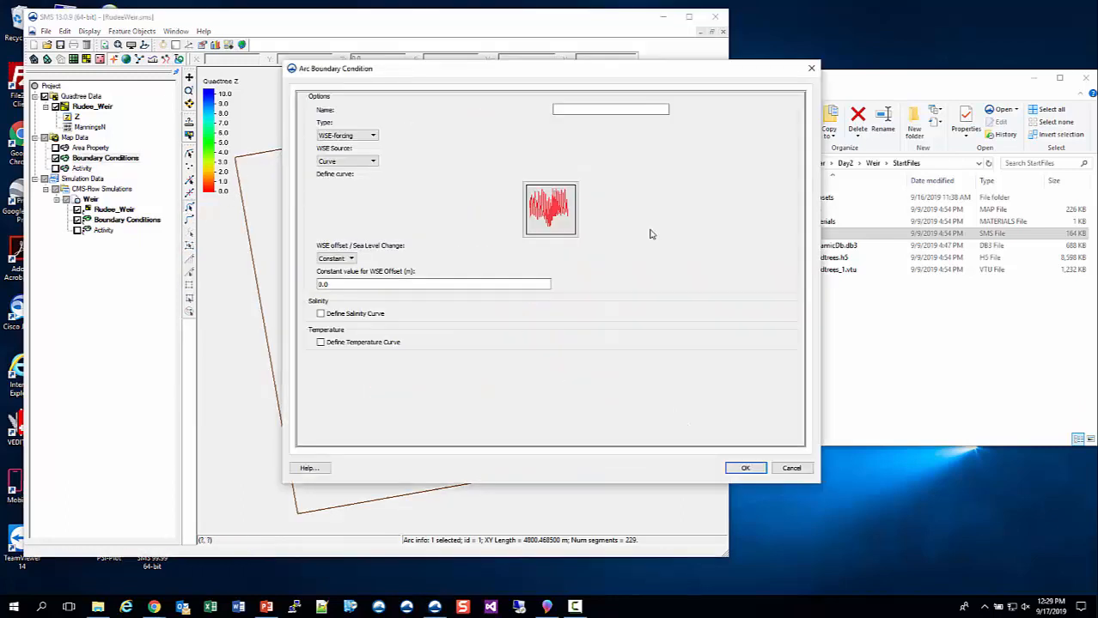
pyautogui.click(554, 208)
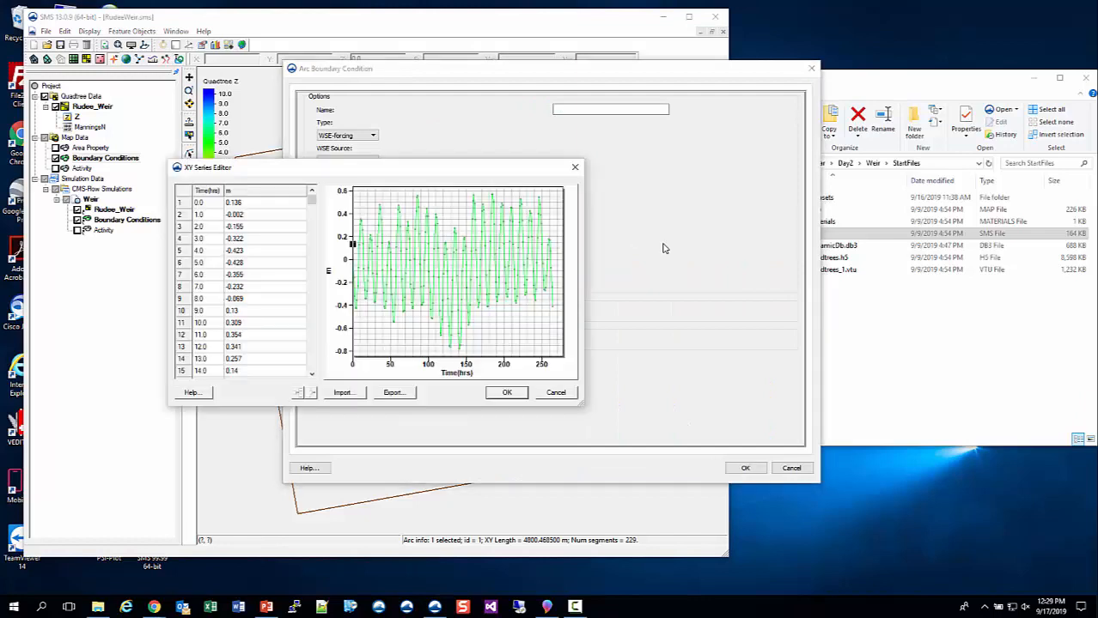
pyautogui.click(575, 166)
pyautogui.click(797, 468)
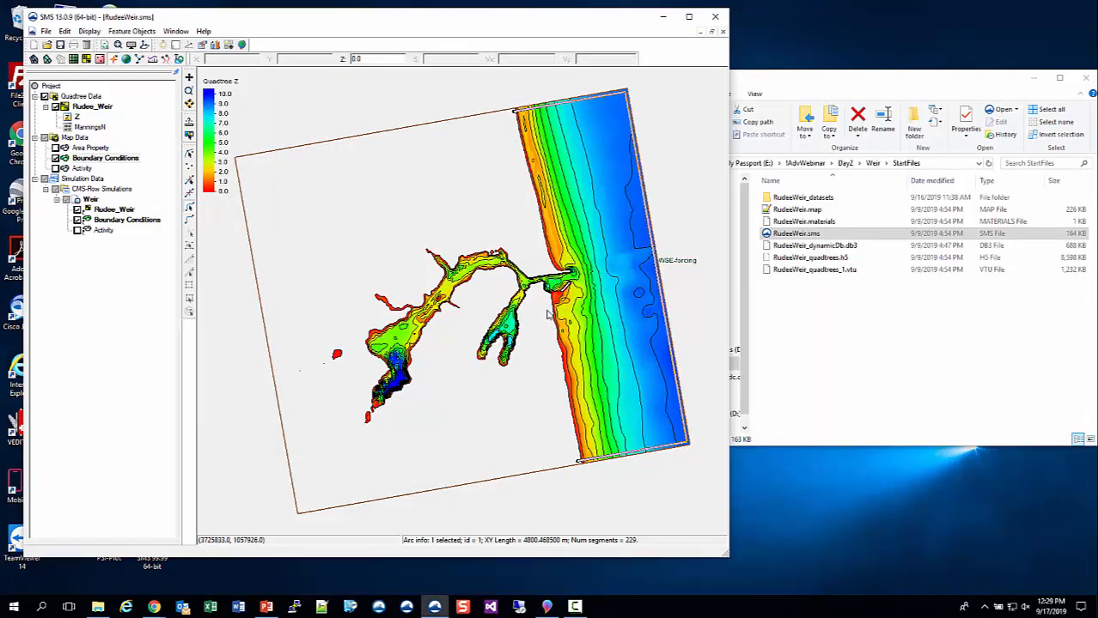
# - Create a new text file named advanced.cmcards in the StartFiles folder
pyautogui.scroll(5, 549, 311)
pyautogui.scroll(1, 542, 282)
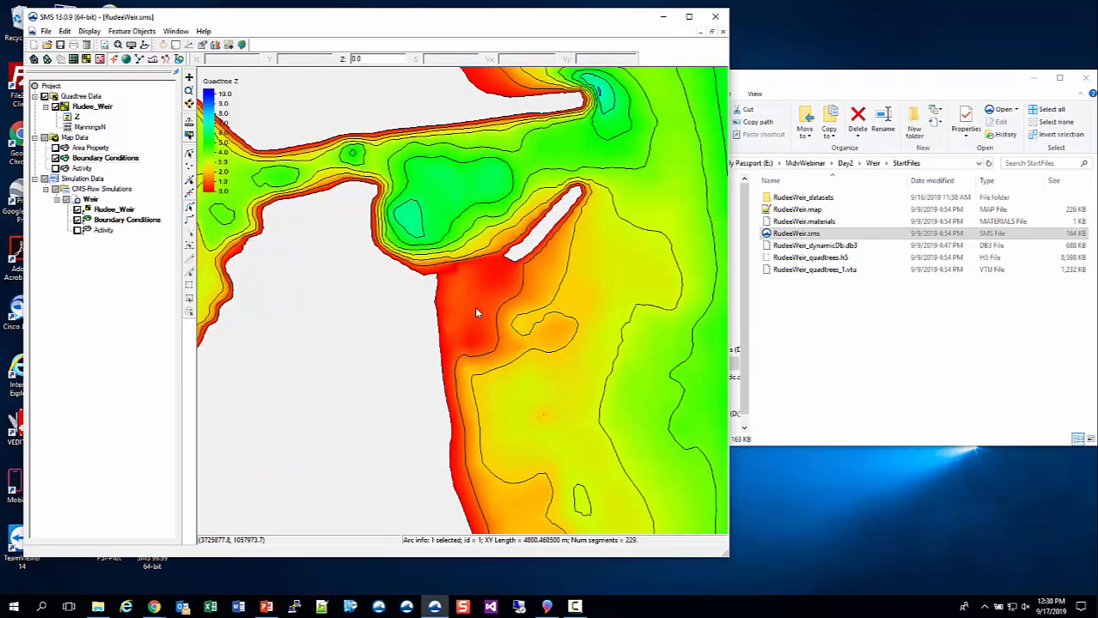
pyautogui.click(820, 323)
pyautogui.rightClick(819, 318)
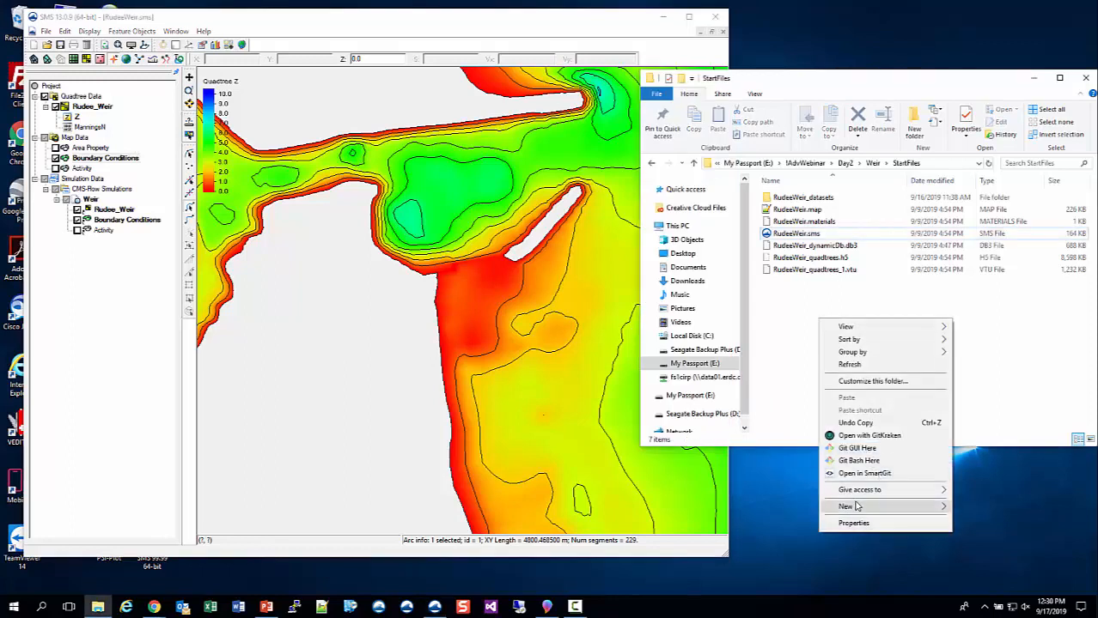
pyautogui.moveTo(858, 511)
pyautogui.click(718, 481)
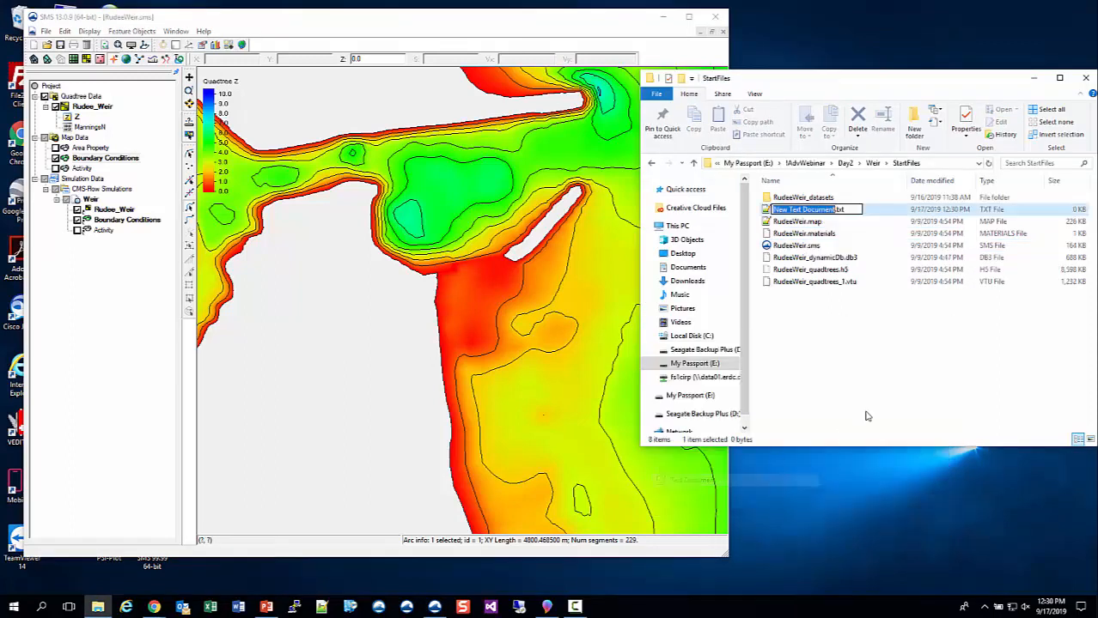
pyautogui.write('advance')
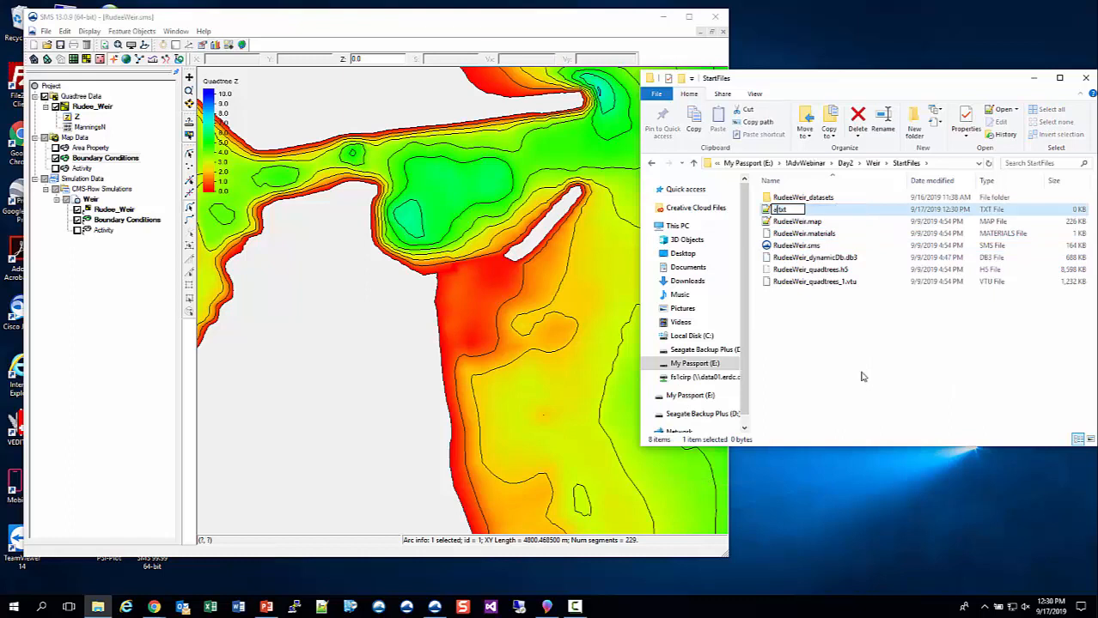
pyautogui.write('d.cmcar')
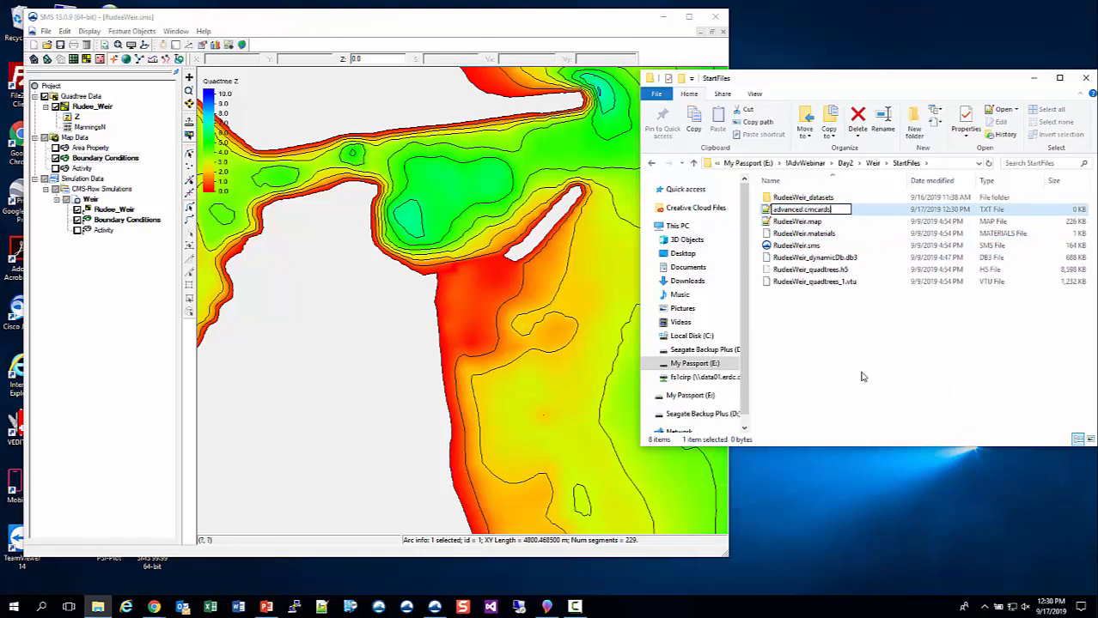
pyautogui.write('ds')
pyautogui.press('Return')
pyautogui.press('Return')
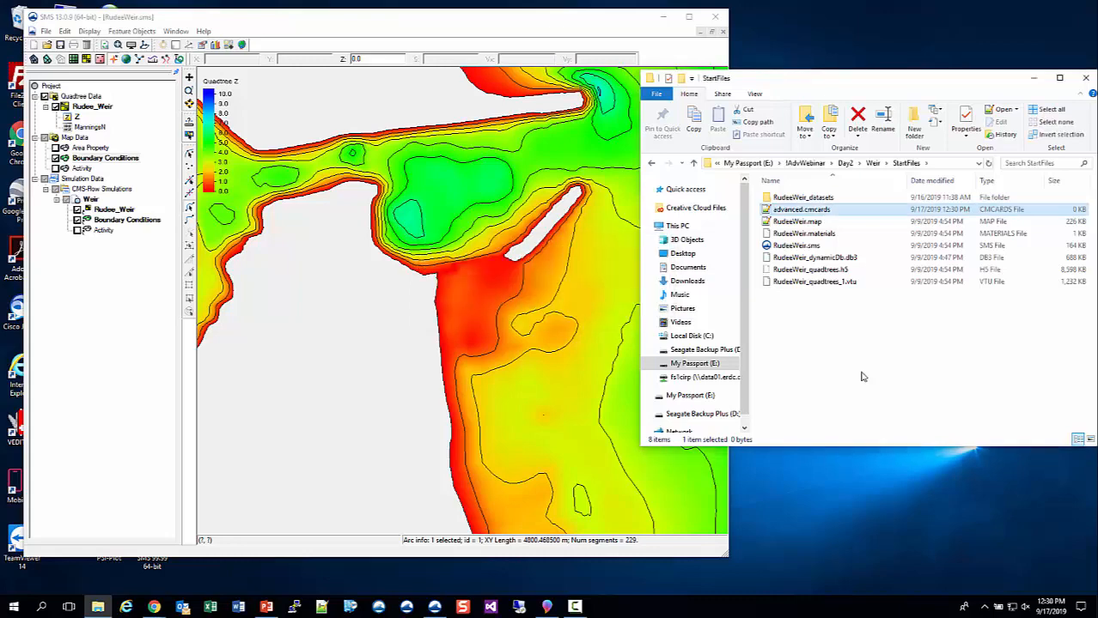
# - Open advanced.cmcards in Notepad++ and arrange the editor and SMS windows so both stay visible
pyautogui.doubleClick(800, 209)
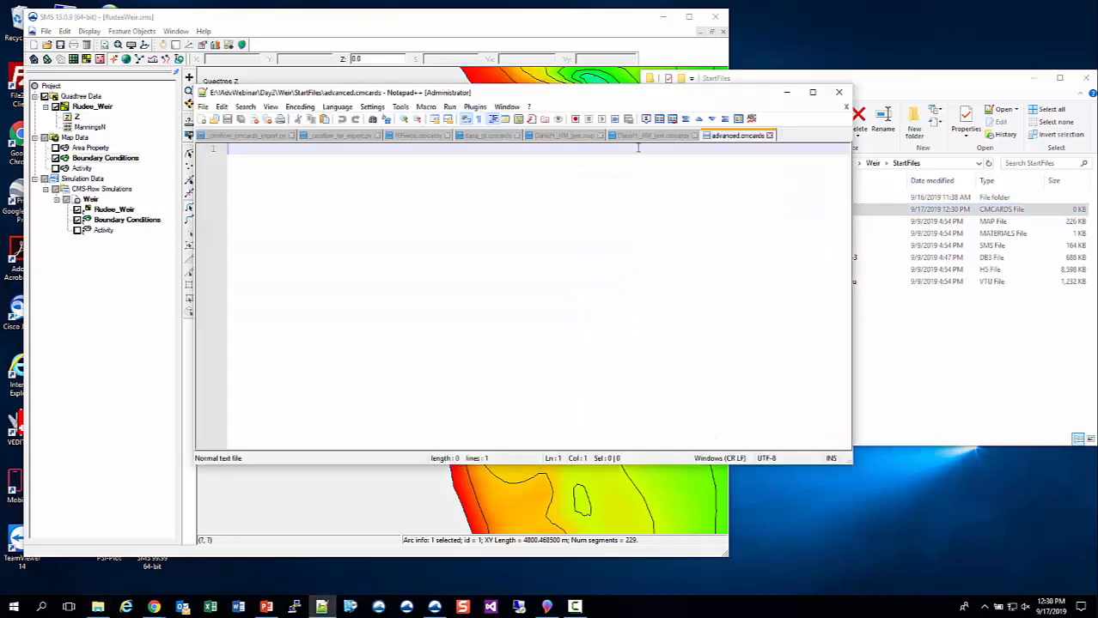
pyautogui.moveTo(809, 203); pyautogui.dragTo(829, 506)
pyautogui.moveTo(292, 17); pyautogui.dragTo(276, 17)
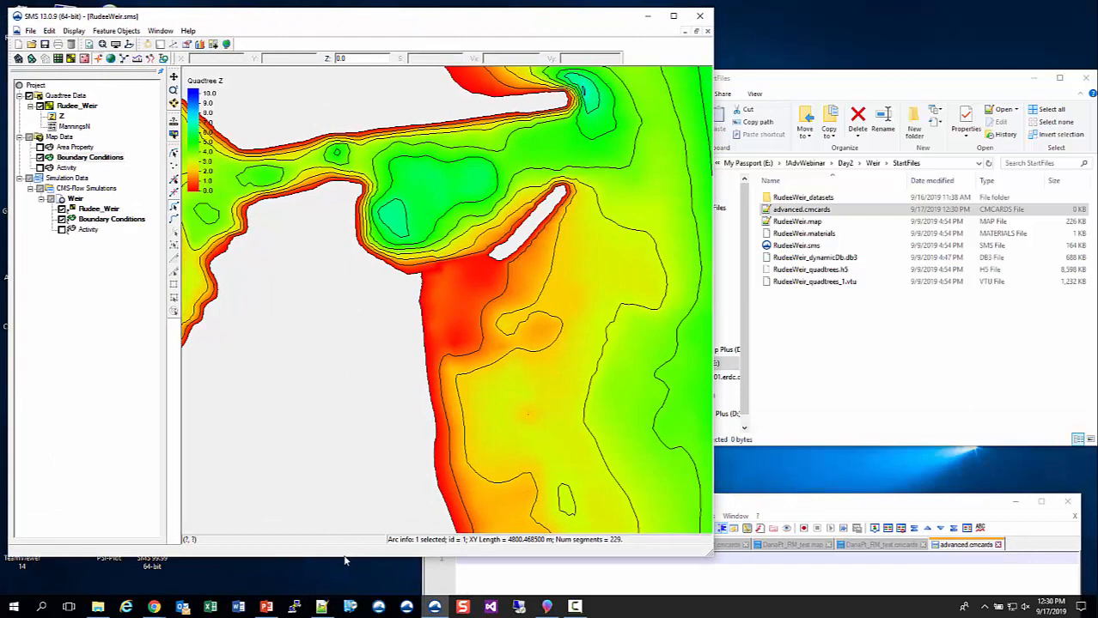
pyautogui.moveTo(343, 557); pyautogui.dragTo(343, 486)
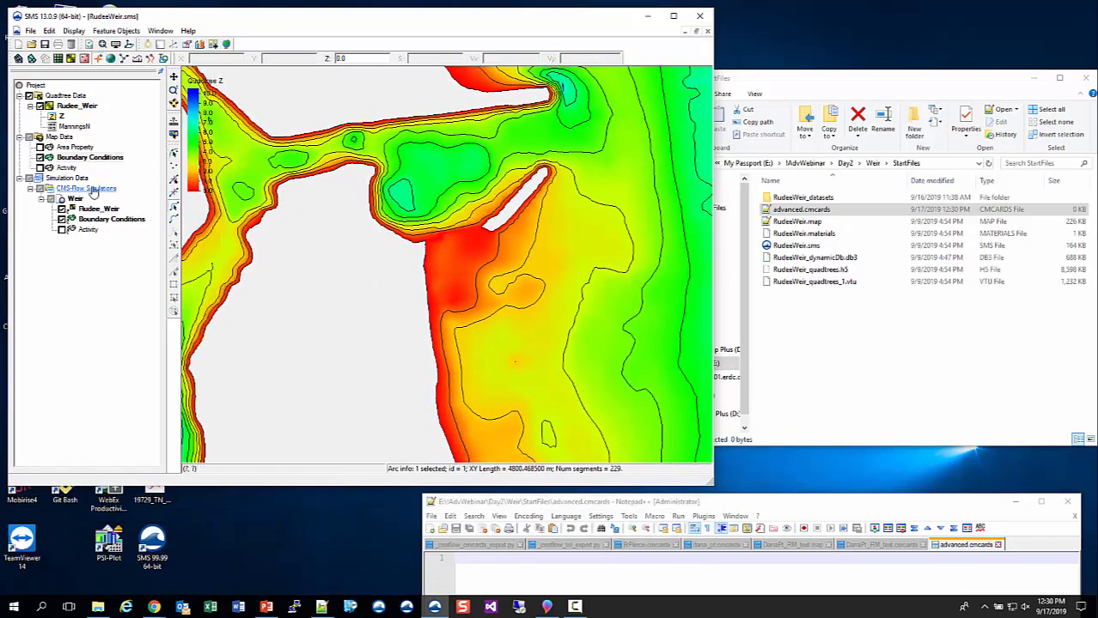
# - Activate the Z dataset, select the grid cell where the channel bank meets the beach near the south jetty, and display the Activity coverage
pyautogui.click(58, 118)
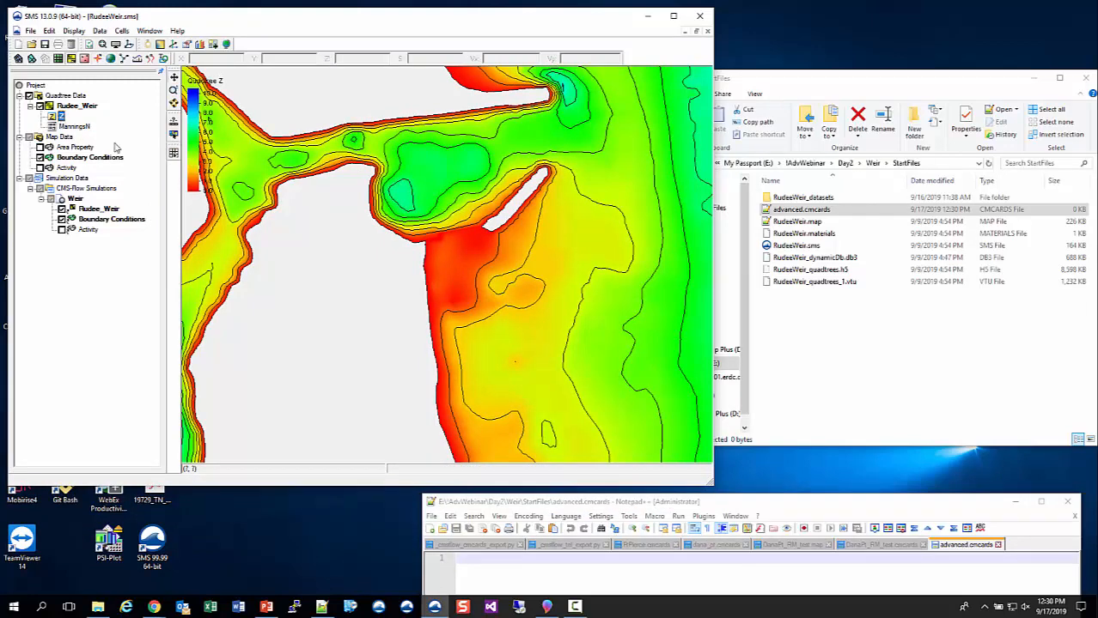
pyautogui.scroll(3, 435, 250)
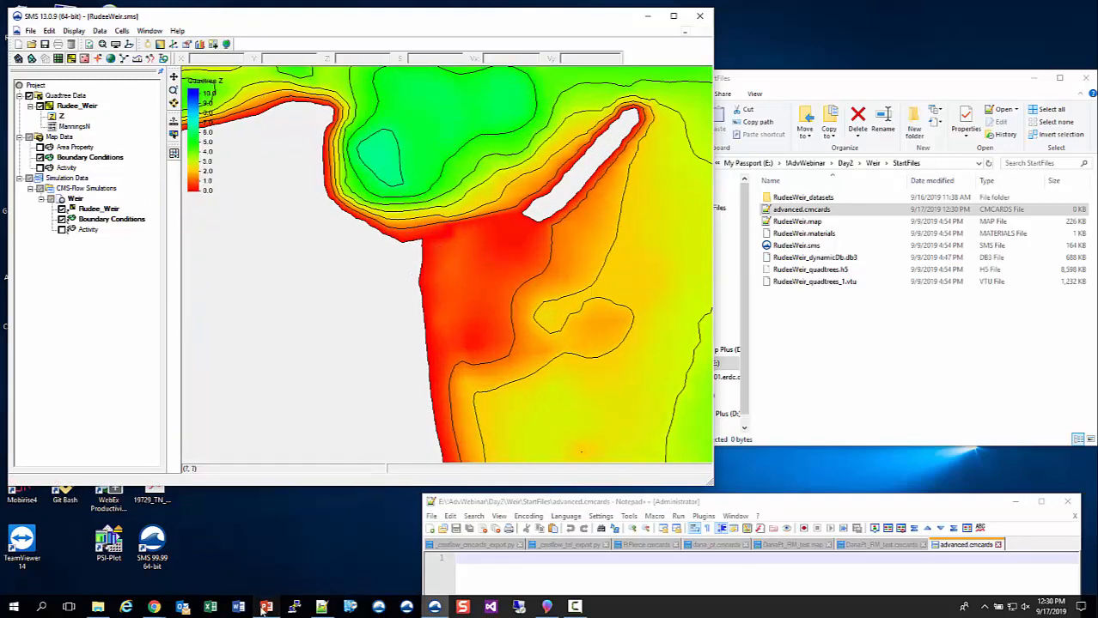
pyautogui.click(266, 607)
pyautogui.moveTo(589, 83); pyautogui.dragTo(1097, 171)
pyautogui.click(411, 243)
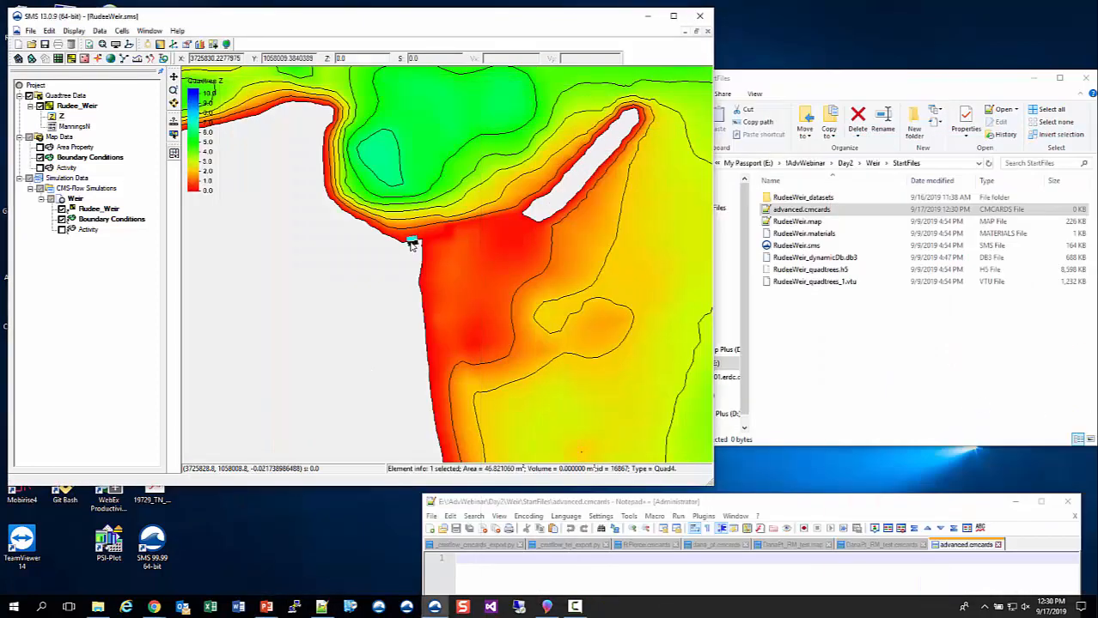
pyautogui.click(40, 168)
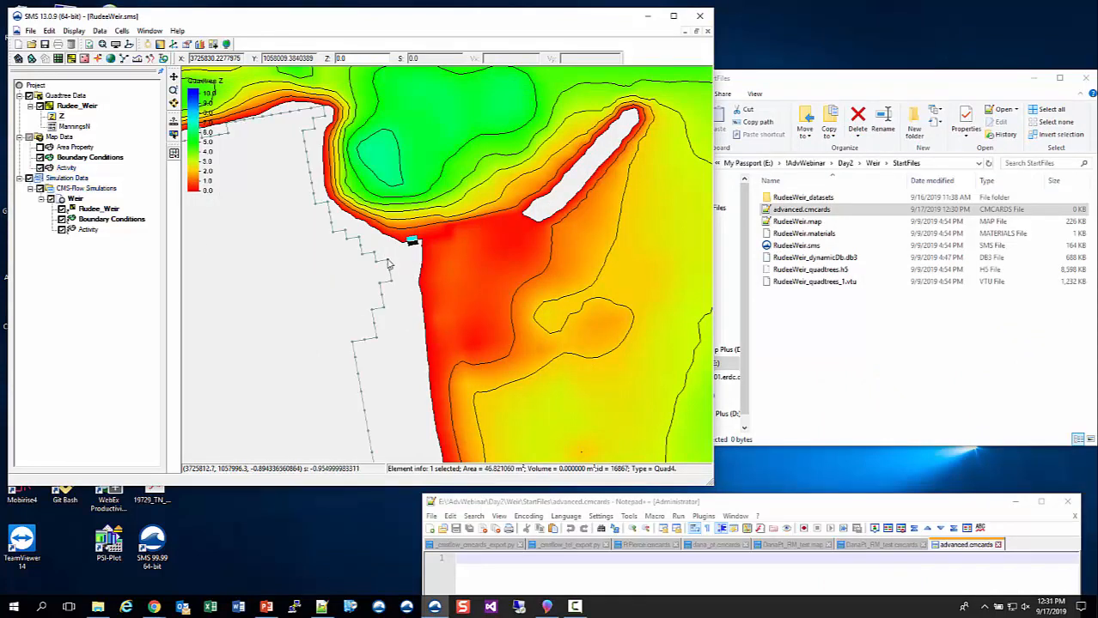
# - Select the landward cell at the west end of the weir near the south jetty and record its ID 16864 in advanced.cmcards
pyautogui.click(394, 256)
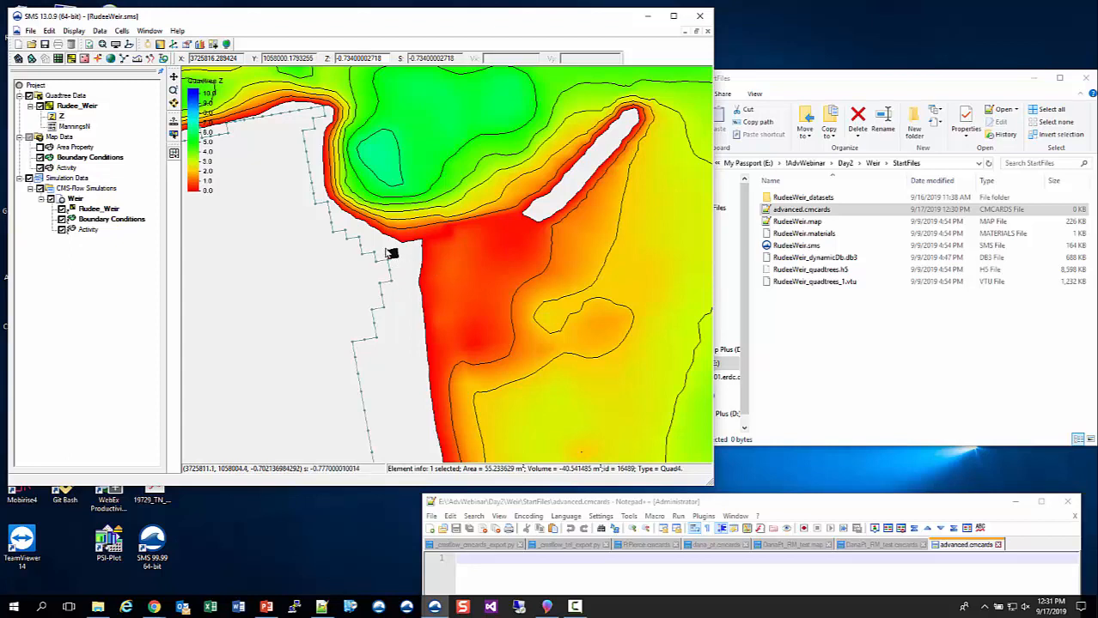
pyautogui.click(381, 249)
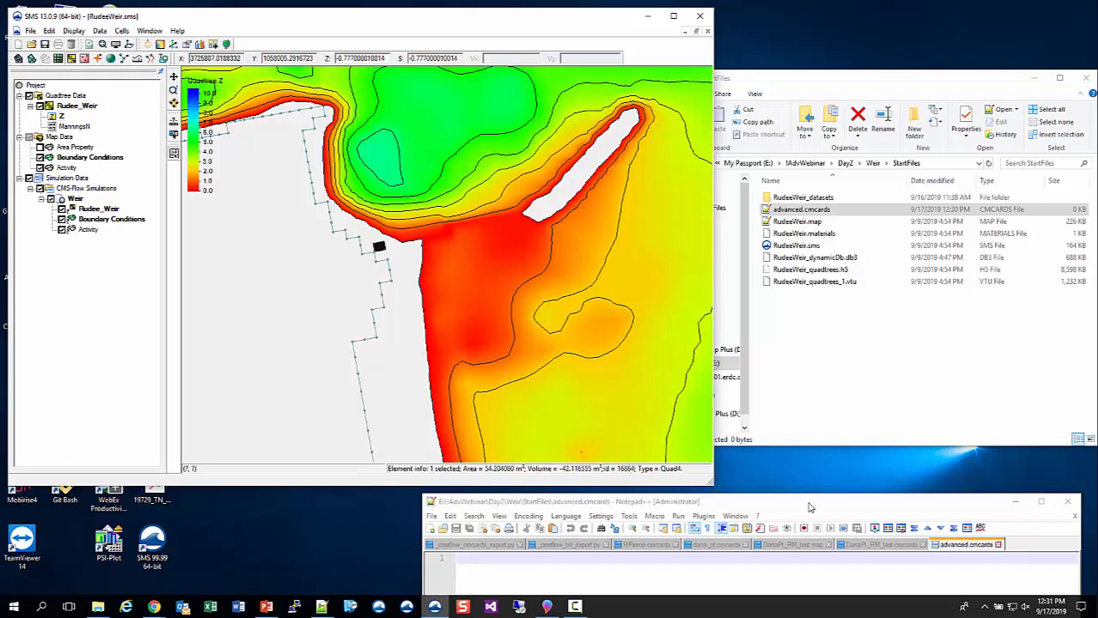
pyautogui.moveTo(809, 508); pyautogui.dragTo(804, 500)
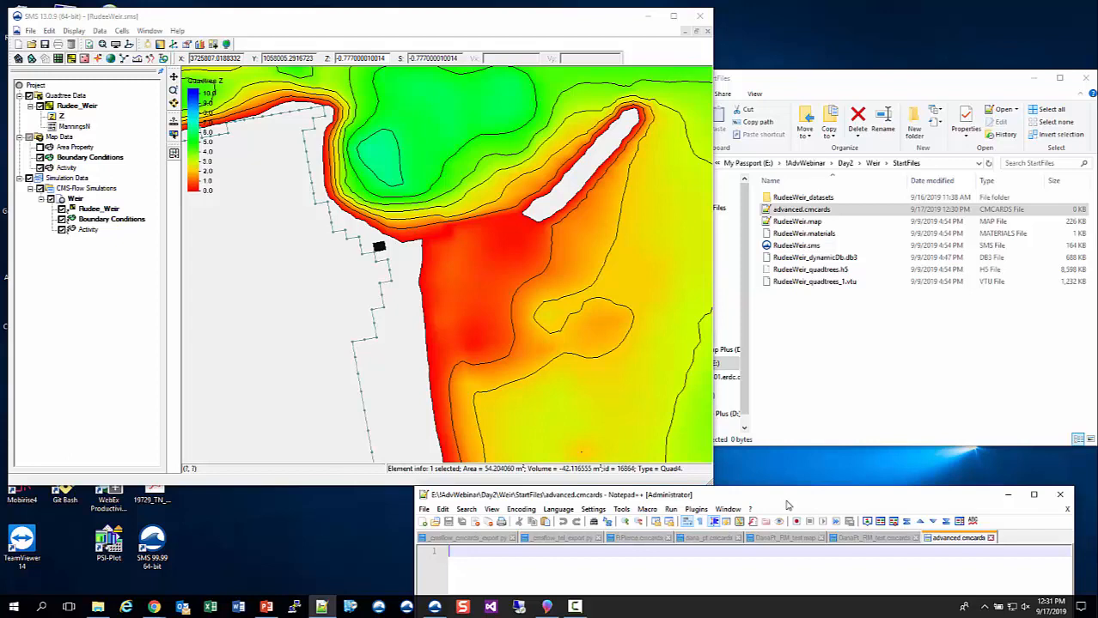
pyautogui.click(380, 248)
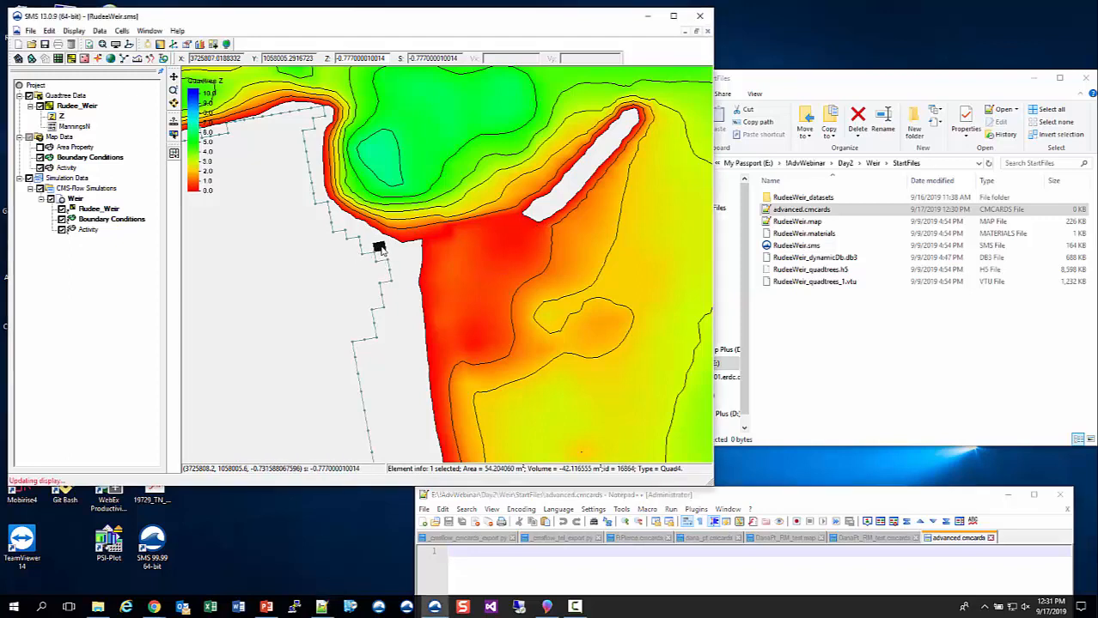
pyautogui.click(499, 567)
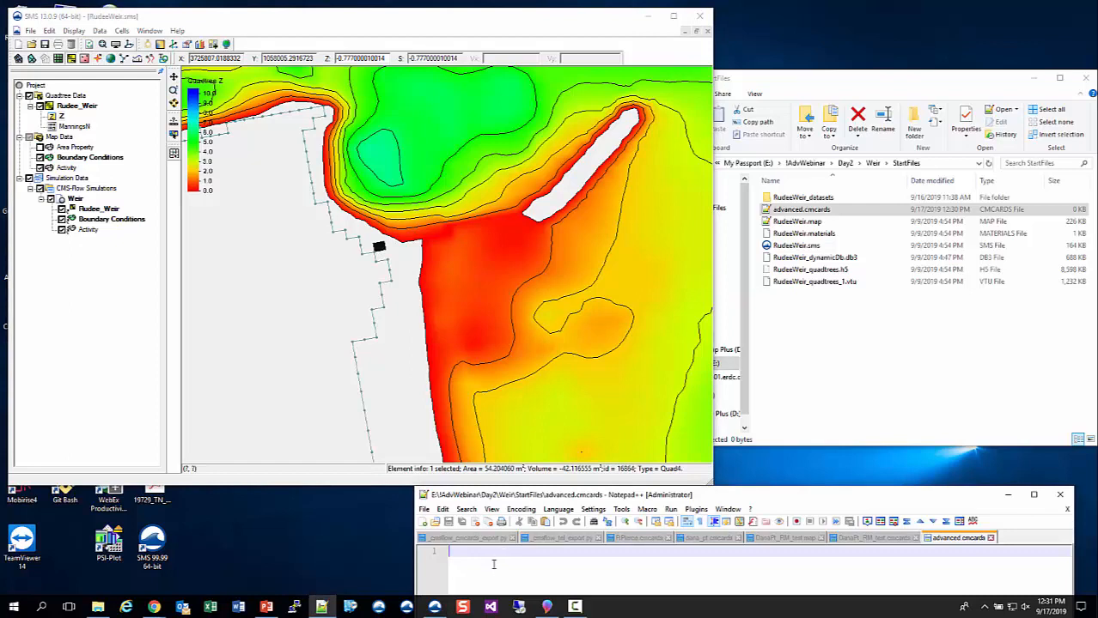
pyautogui.write('16864')
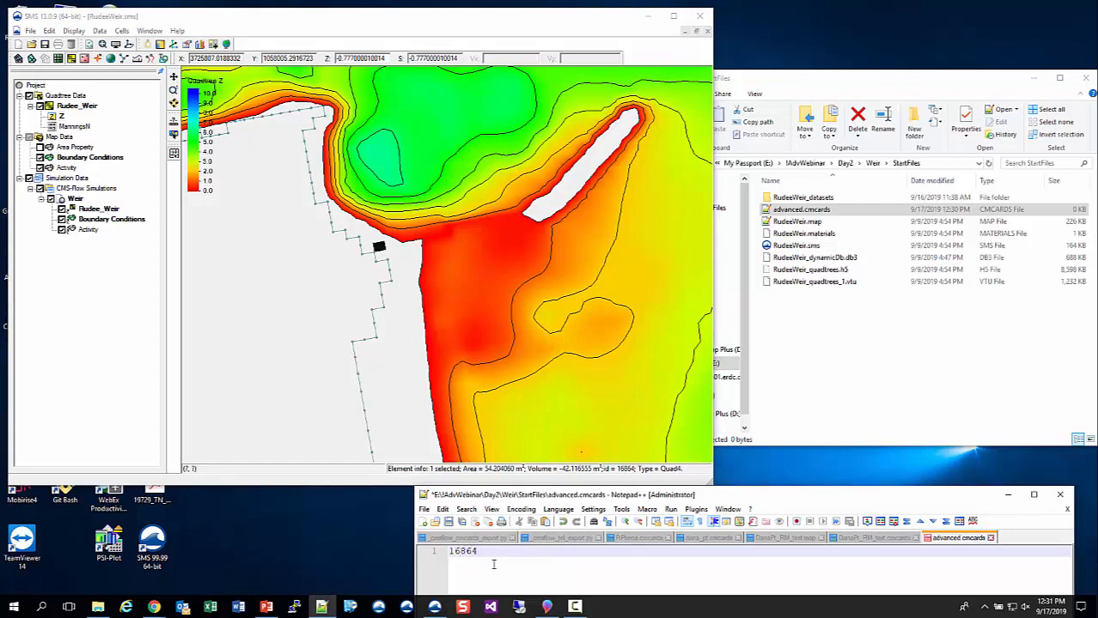
# - Select the next two weir cells eastward one by one and append their IDs 16865 and 16866 to the cell list
pyautogui.click(391, 248)
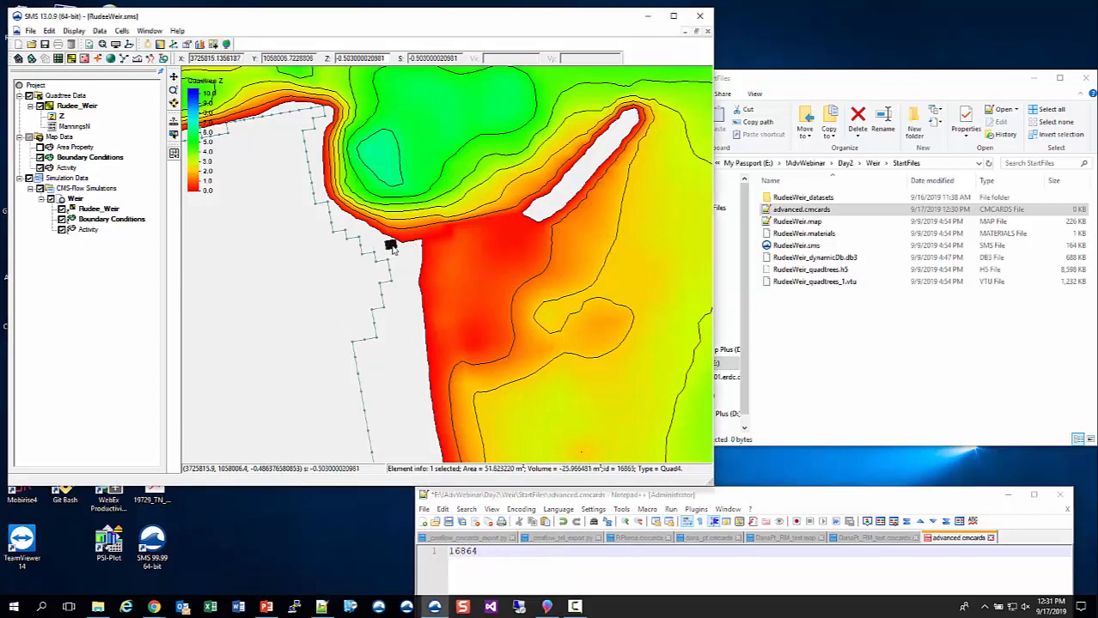
pyautogui.click(512, 551)
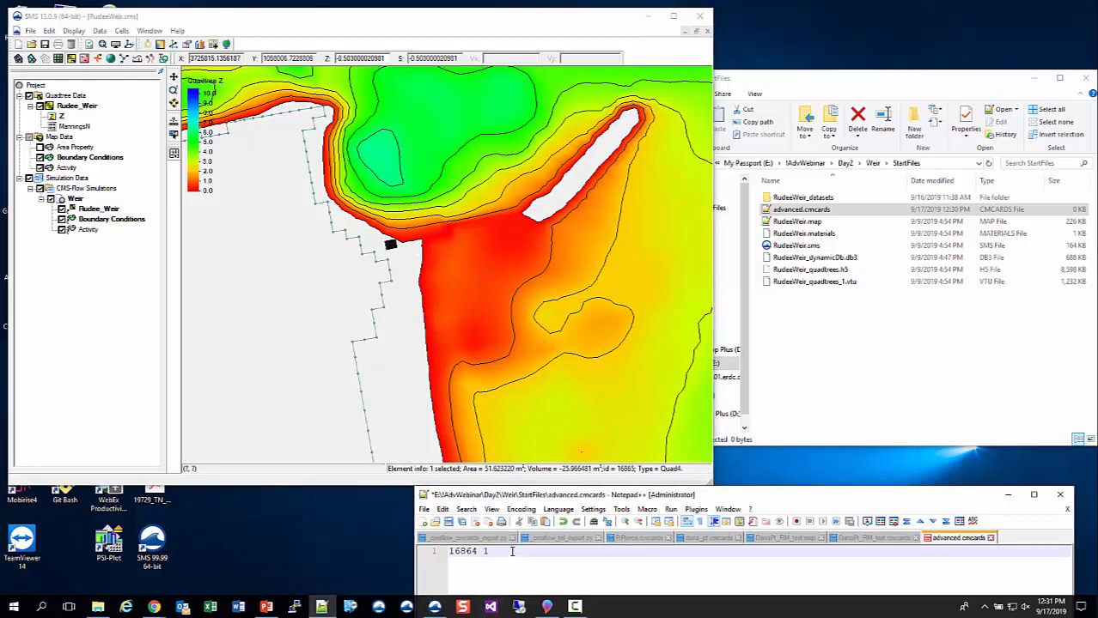
pyautogui.click(400, 243)
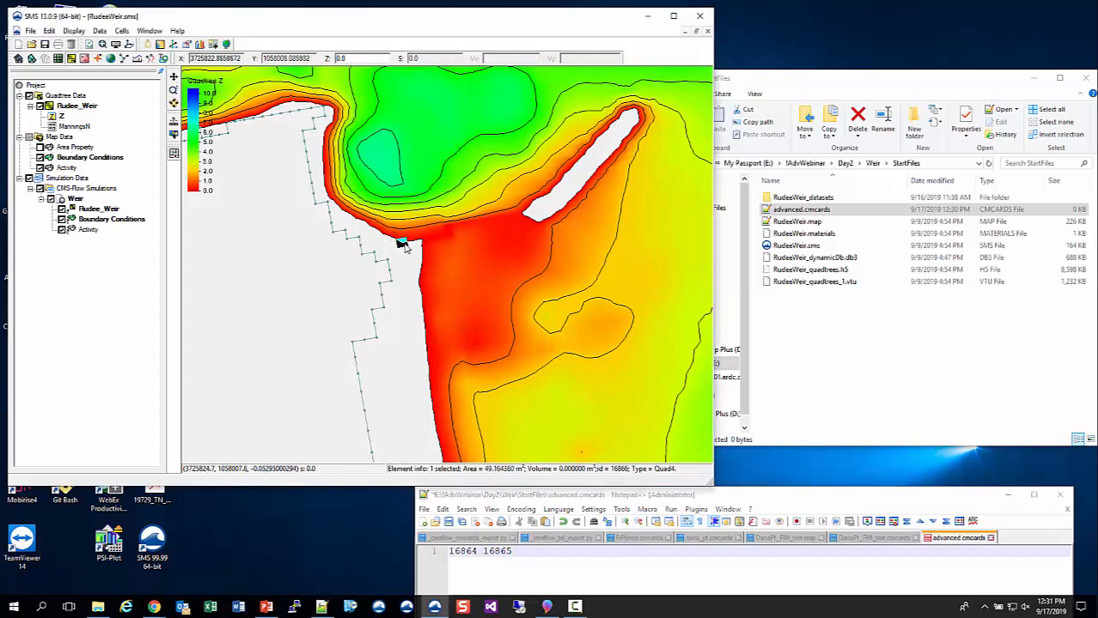
pyautogui.click(531, 553)
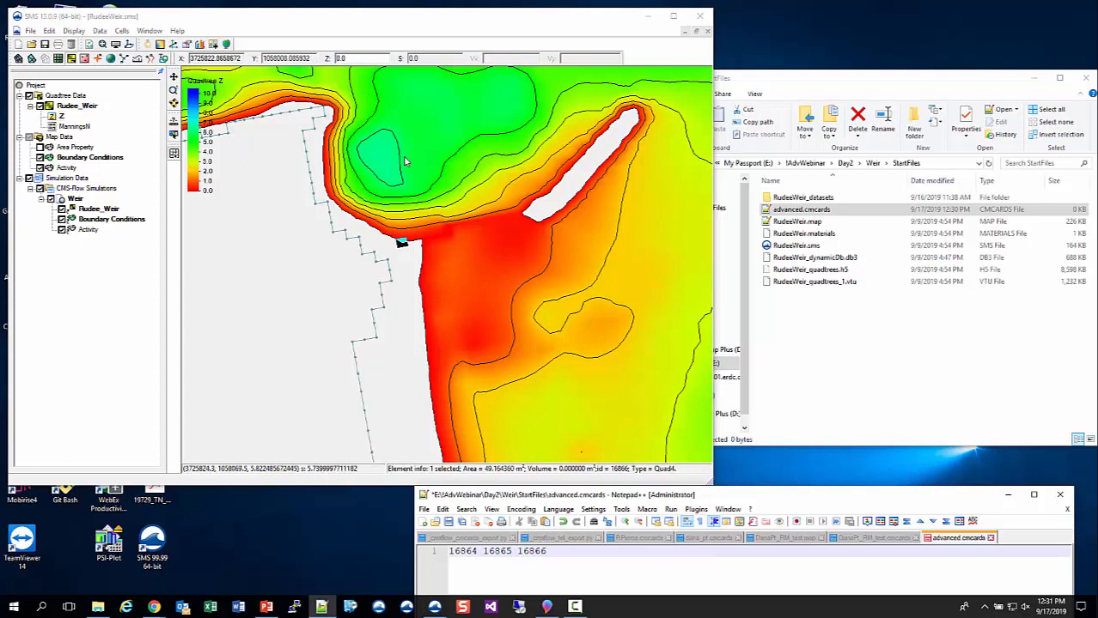
# - Select the following two cells toward the beach edge and append their IDs 16867 and 16868 to the cell list
pyautogui.click(413, 242)
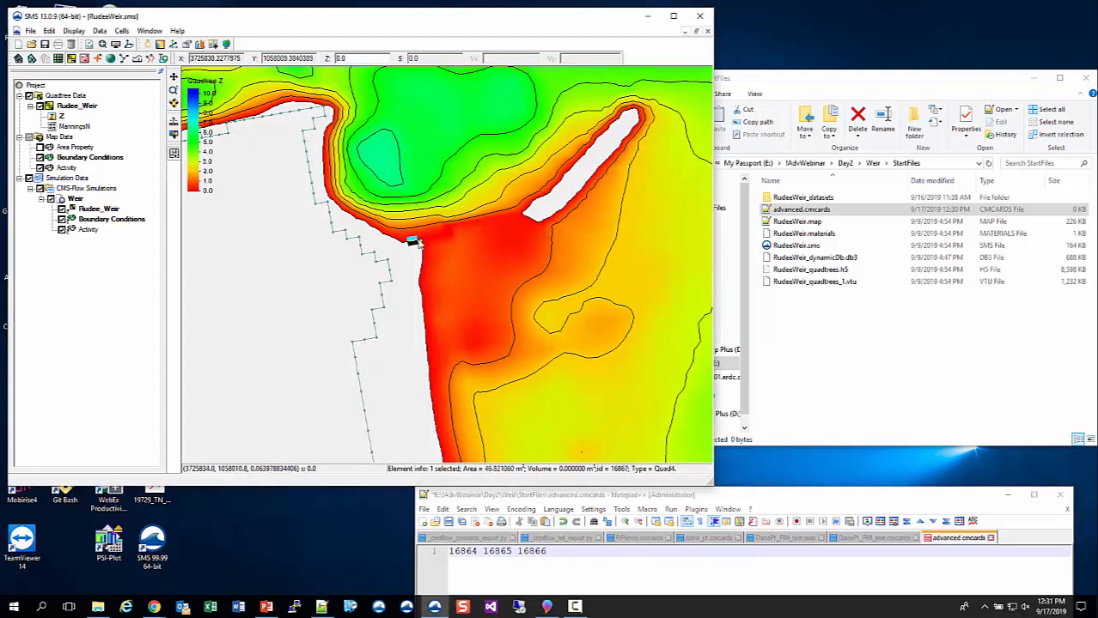
pyautogui.click(570, 552)
pyautogui.write('168')
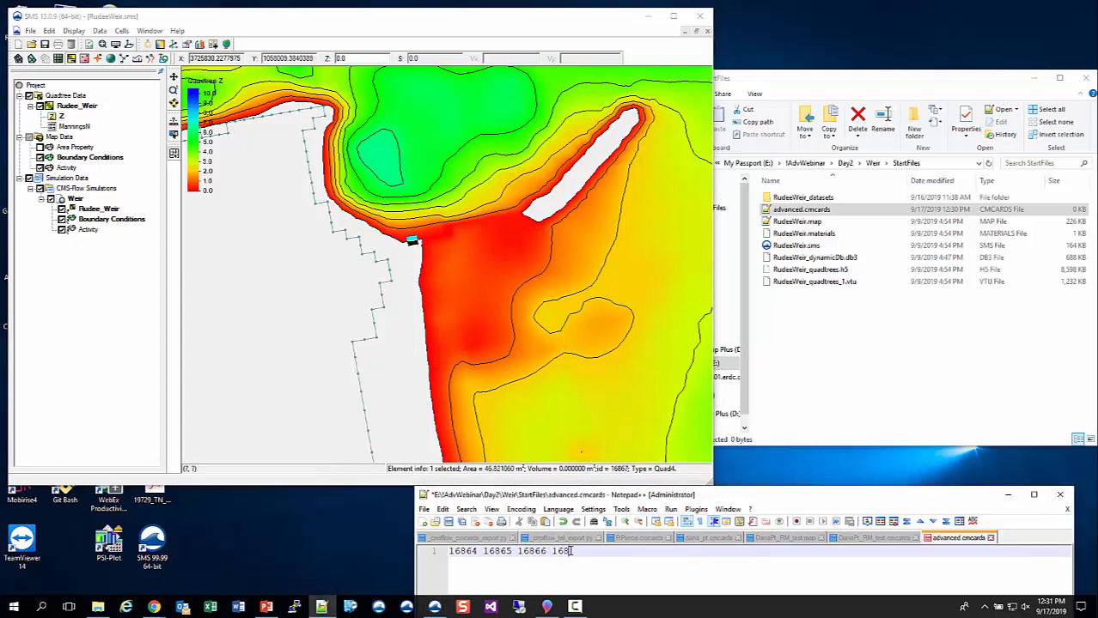
pyautogui.write('67')
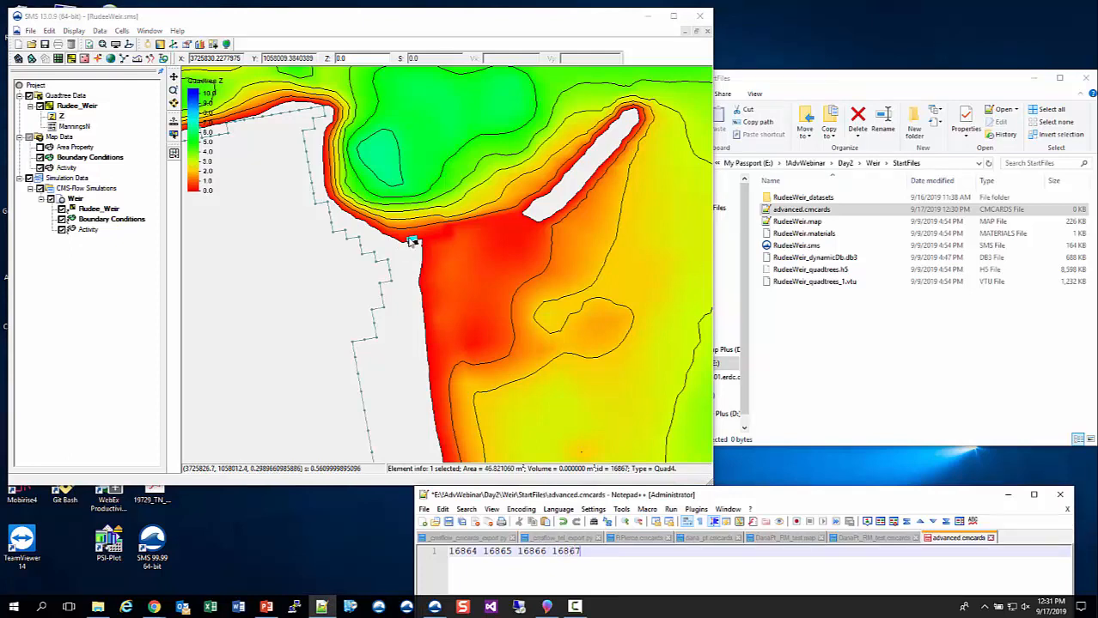
pyautogui.click(423, 239)
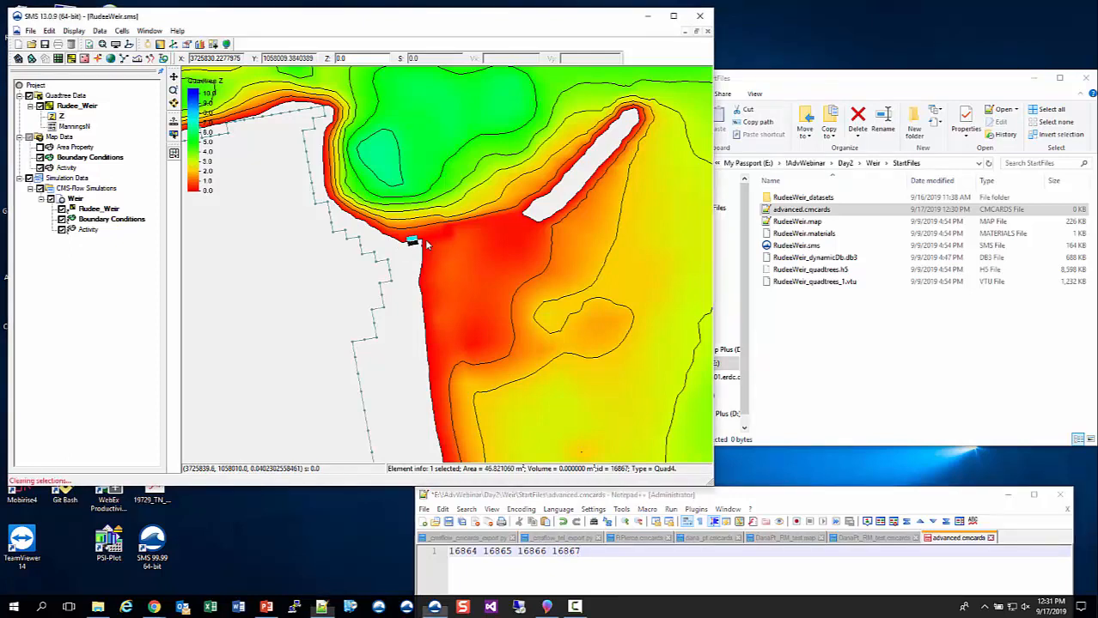
pyautogui.click(605, 552)
pyautogui.write('16868')
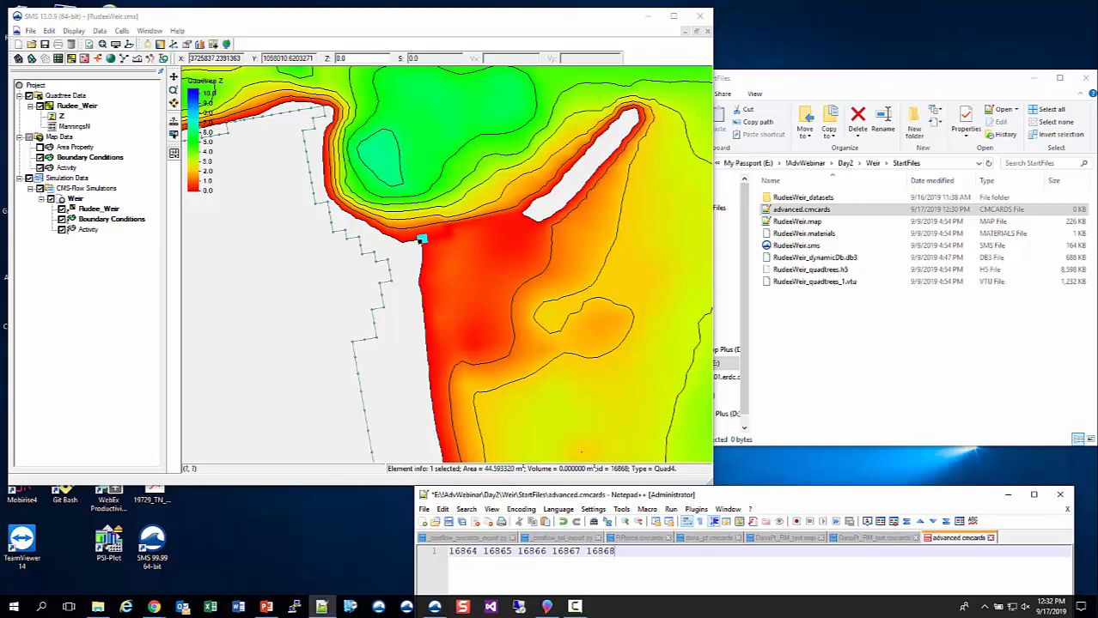
# - Switch to the PowerPoint weir-cards slide, place Notepad++ below its sample block, and insert a WEIR_BEGIN line above the cell IDs
pyautogui.hotkey('alt', 'Tab')
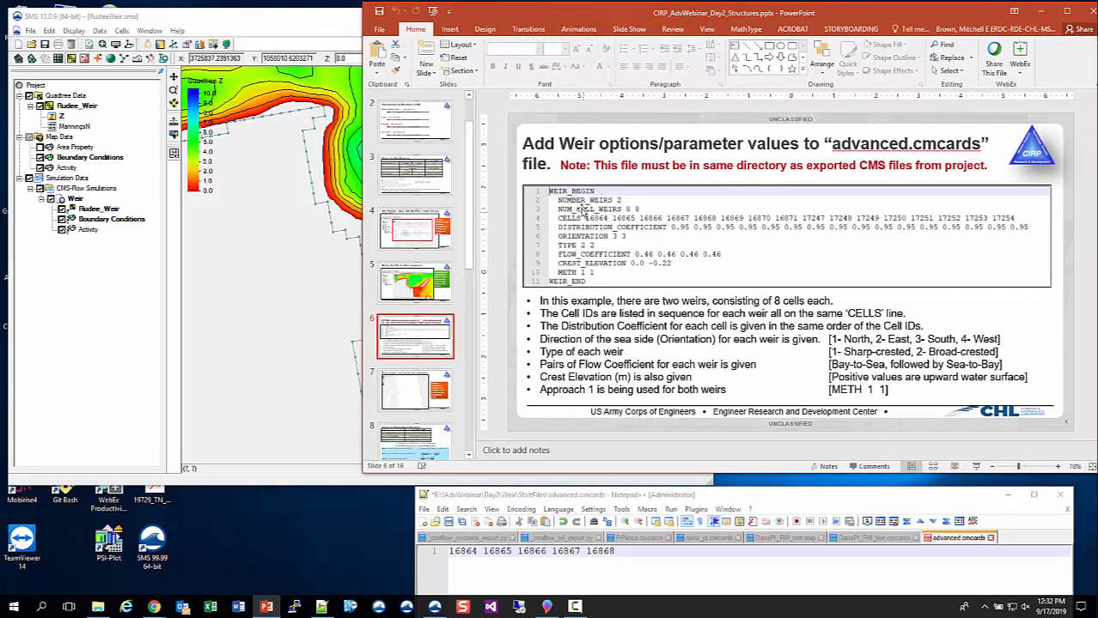
pyautogui.moveTo(791, 499); pyautogui.dragTo(701, 375)
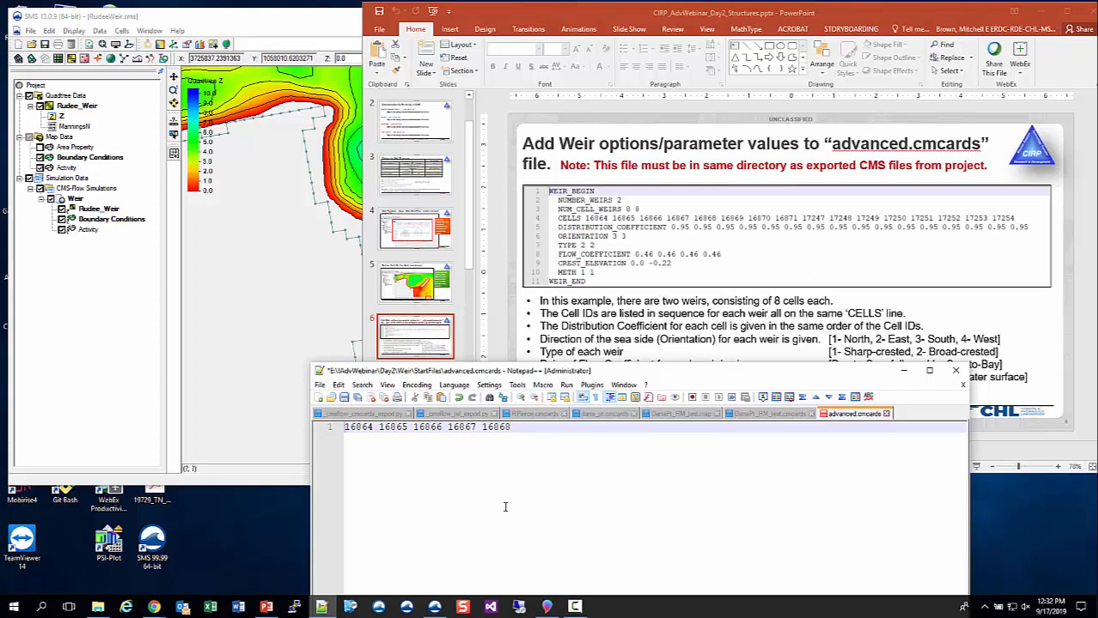
pyautogui.press('Home')
pyautogui.press('Return')
pyautogui.press('Up')
pyautogui.write('WEI')
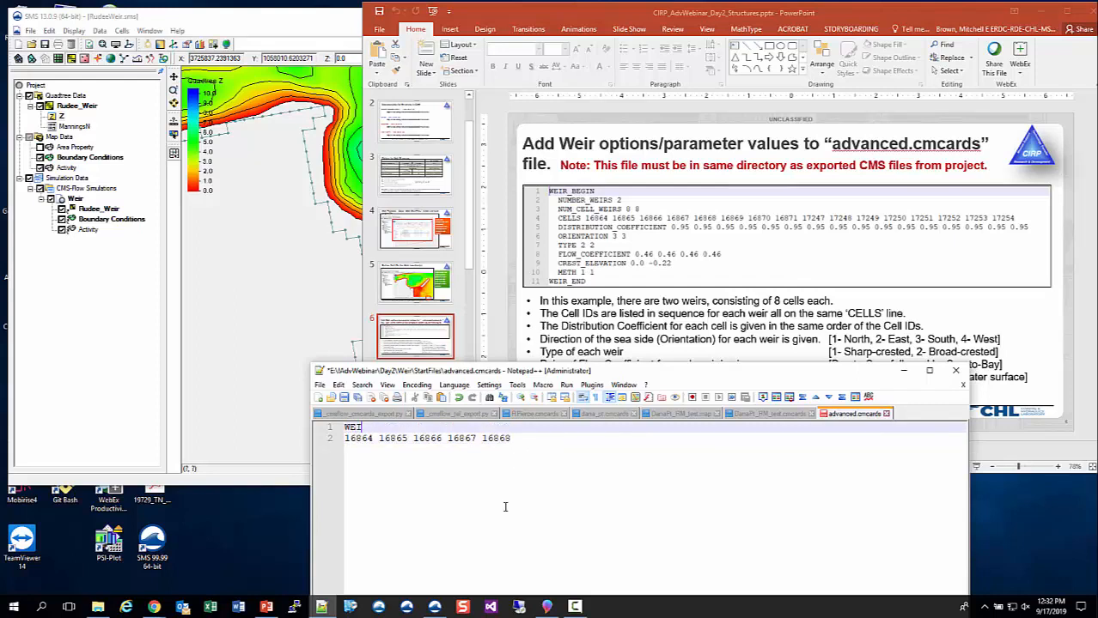
pyautogui.write('R_BEGIN')
pyautogui.press('Return')
# - Add the cards NUMBER_WEIRS 2 and NUM_CELL_WEIRS 8 8 below WEIR_BEGIN
pyautogui.write('NUM')
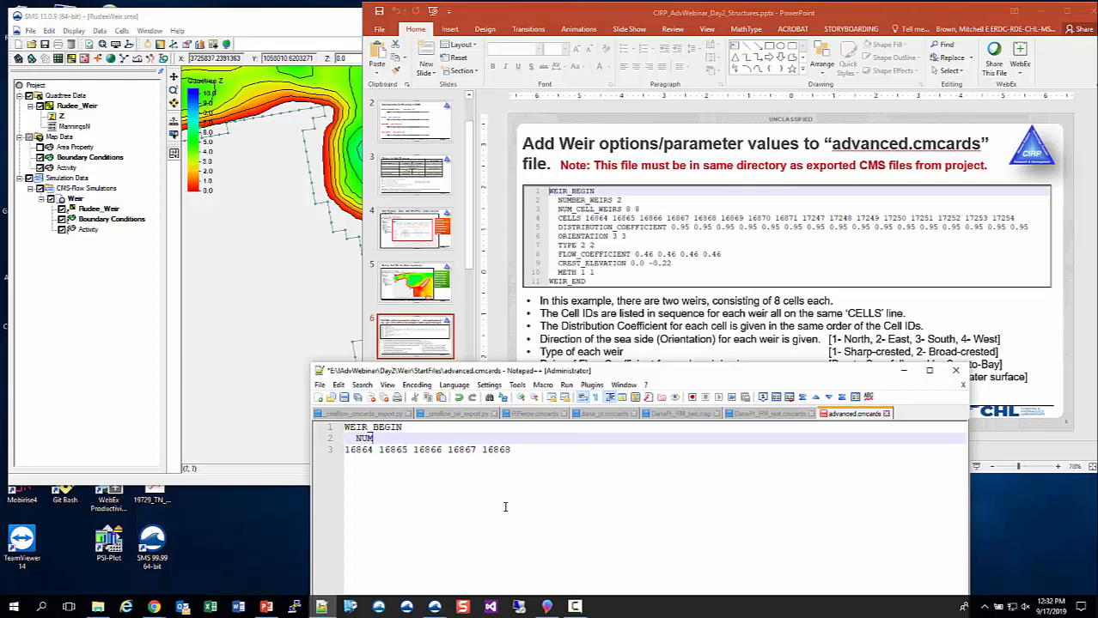
pyautogui.write('BER_WEIRS 2')
pyautogui.press('Return')
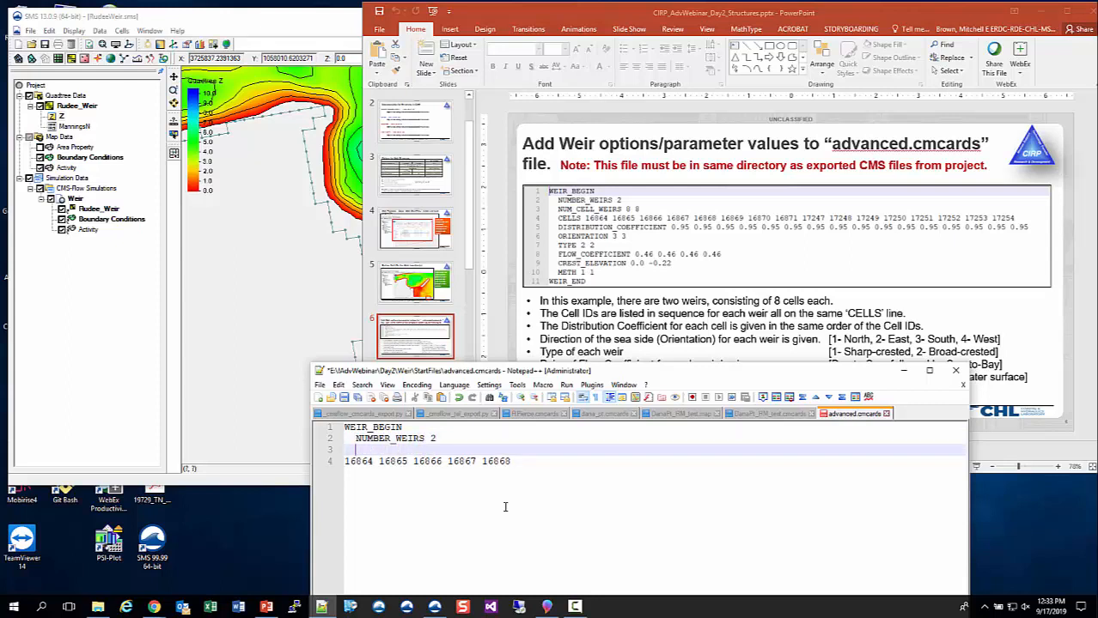
pyautogui.write('NUM_CEL')
pyautogui.write('LS ')
pyautogui.write('_WEIR')
pyautogui.write('S 8 8')
# - Indent the cell ID line, prefix it with the CELLS card name, and end it with "..." as a placeholder
pyautogui.press('Down')
pyautogui.press('Home')
pyautogui.write('CE')
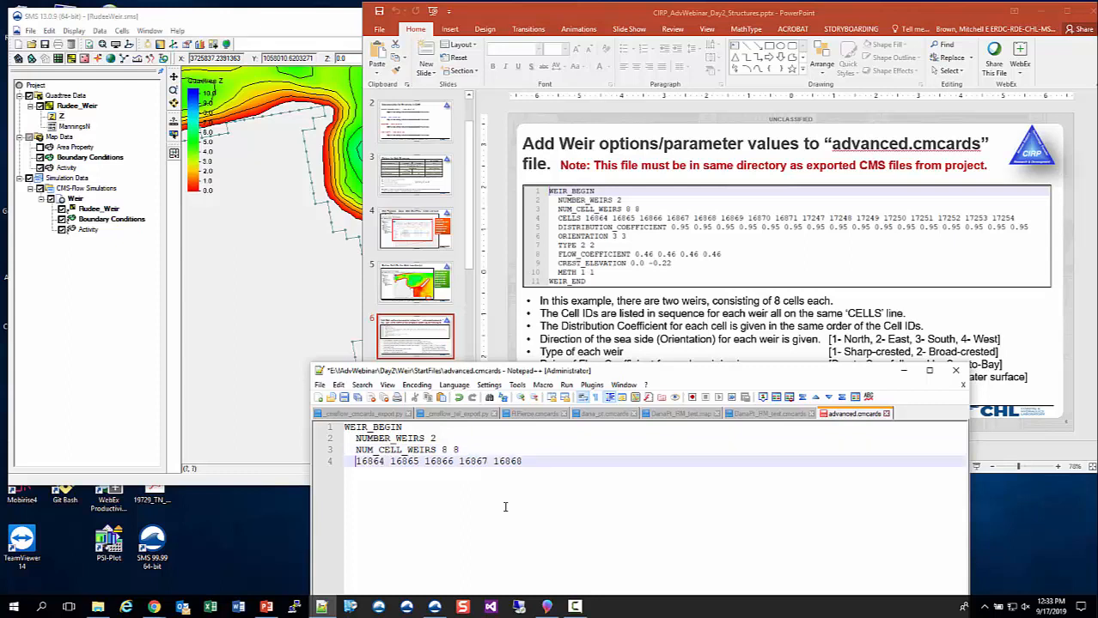
pyautogui.write('LLS')
pyautogui.press('End')
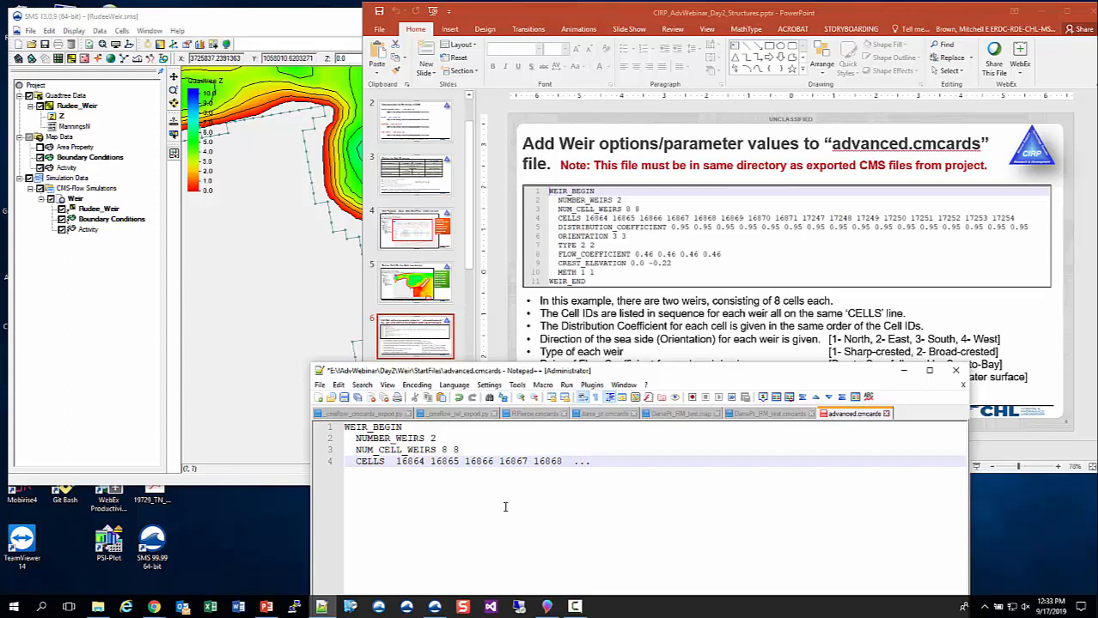
# - Add the card DISTRIBUTION_COEFFICIENT 0.95 on a new line below the CELLS card
pyautogui.press('Return')
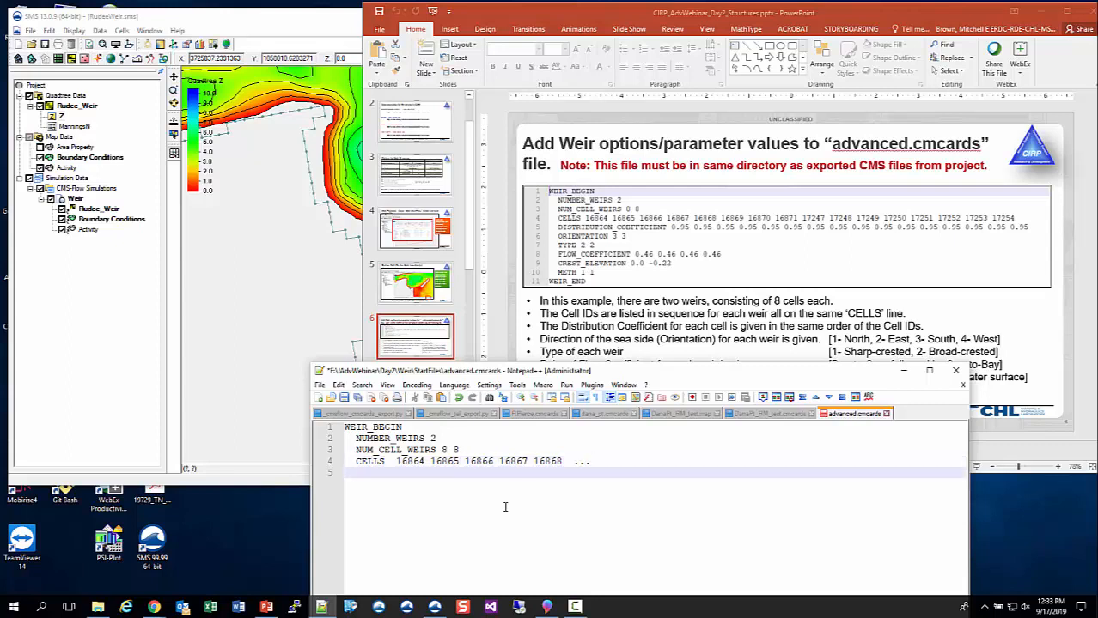
pyautogui.write('DISTRIBUTION_COEFFICIENT')
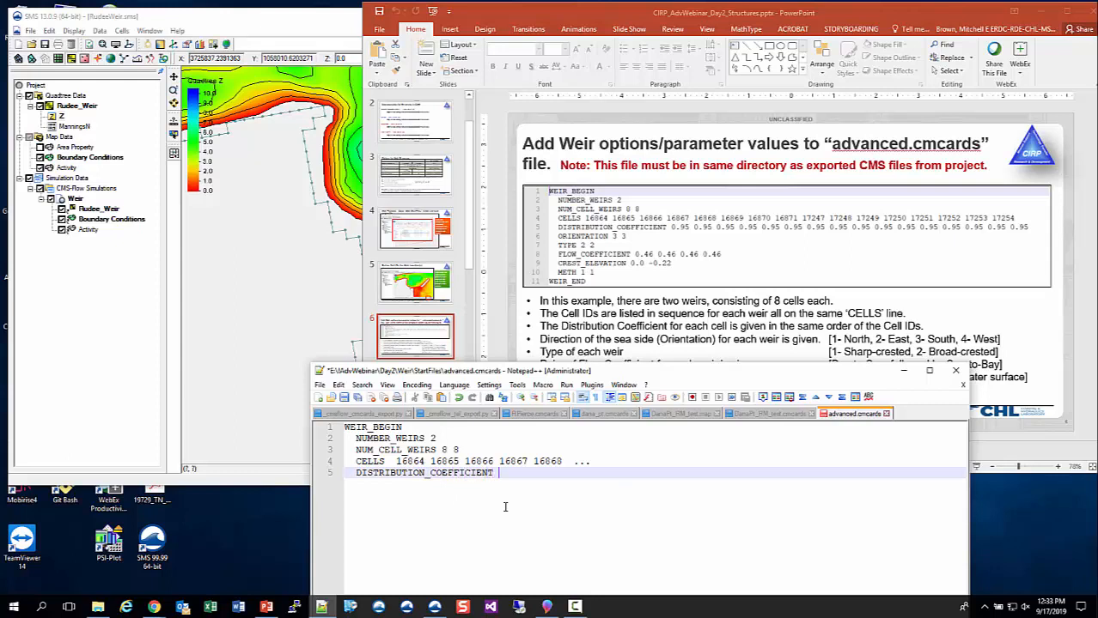
pyautogui.write(' 0.96')
pyautogui.write('5')
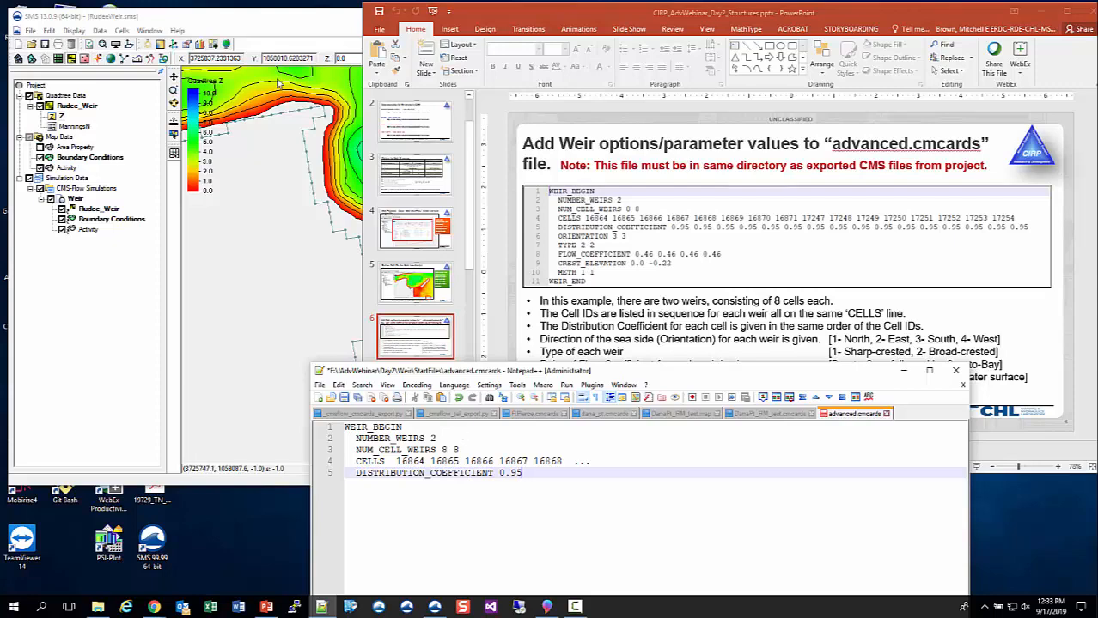
# - Check the weir's sea-side direction on the SMS map and the slide's orientation codes, and add the card ORIENTATION 3 3
pyautogui.click(274, 19)
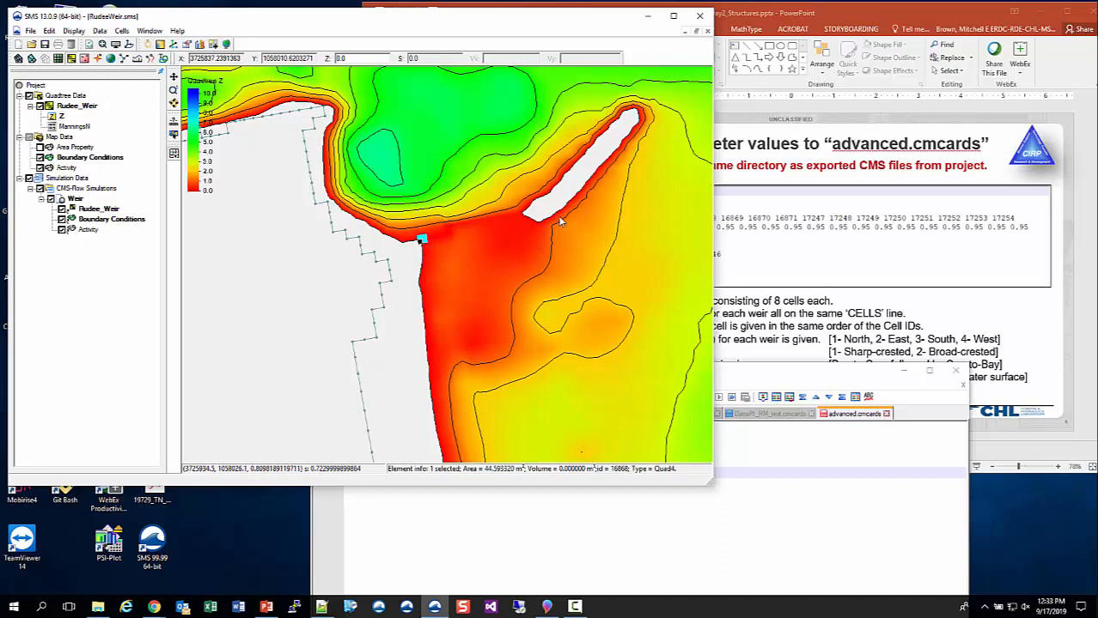
pyautogui.click(661, 538)
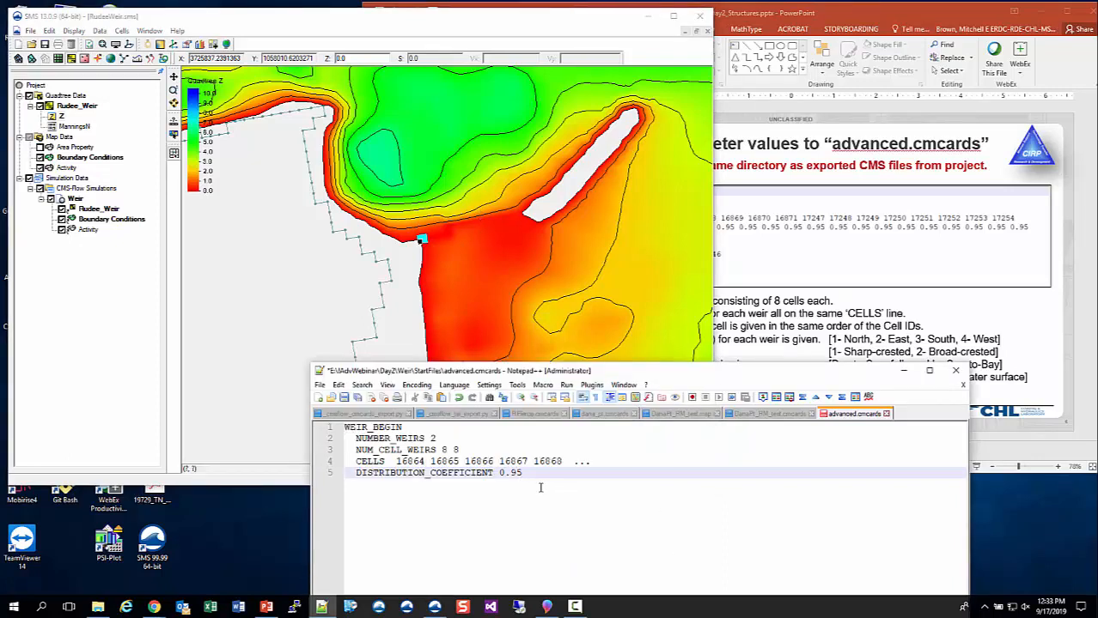
pyautogui.press('Return')
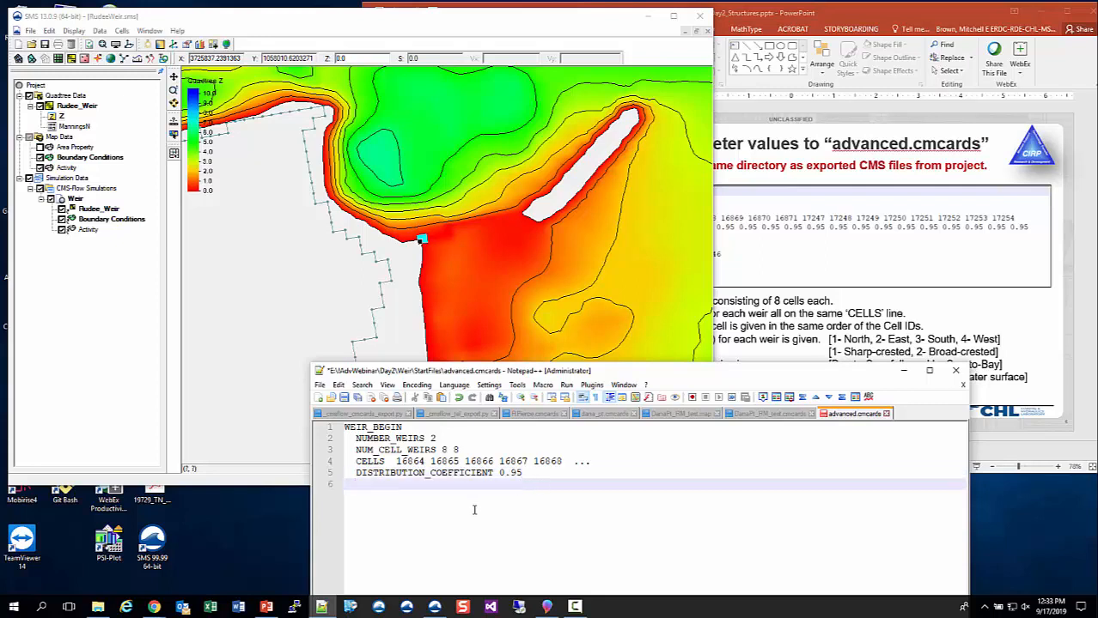
pyautogui.write('ORIENTATION 3')
pyautogui.click(897, 320)
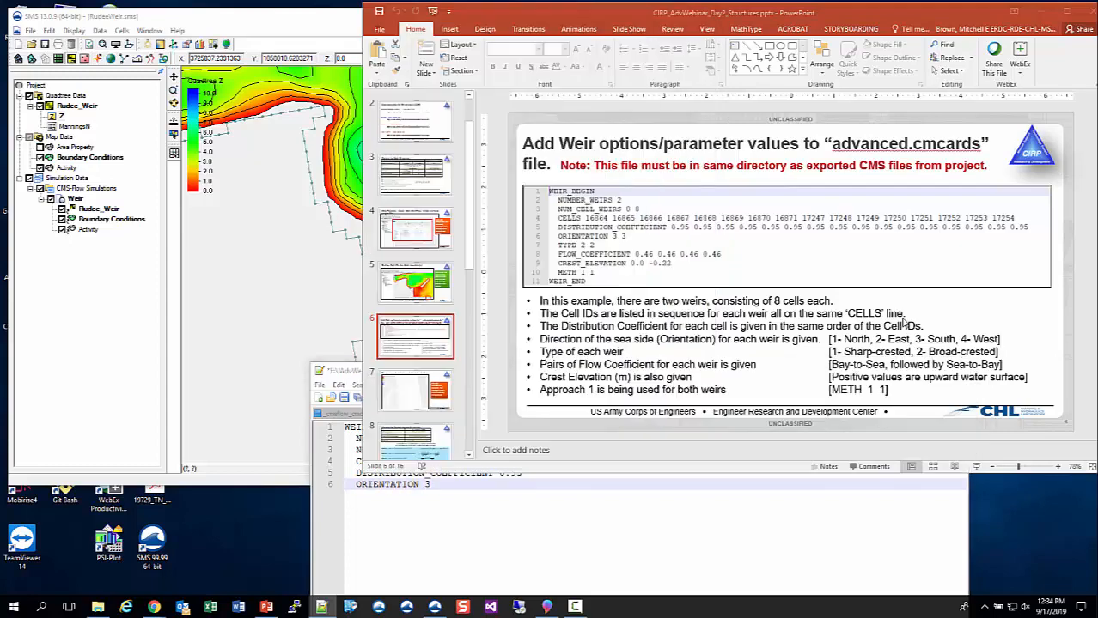
pyautogui.click(567, 514)
pyautogui.write('3')
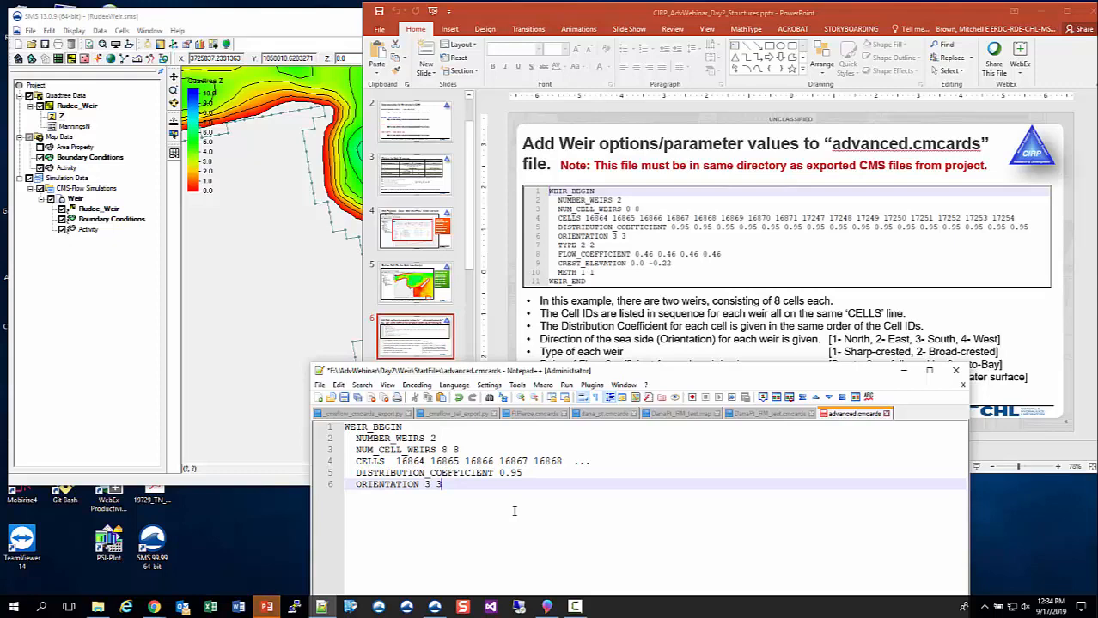
# - Open the model control of the Weir simulation in SMS and set the number of threads to 4
pyautogui.click(290, 24)
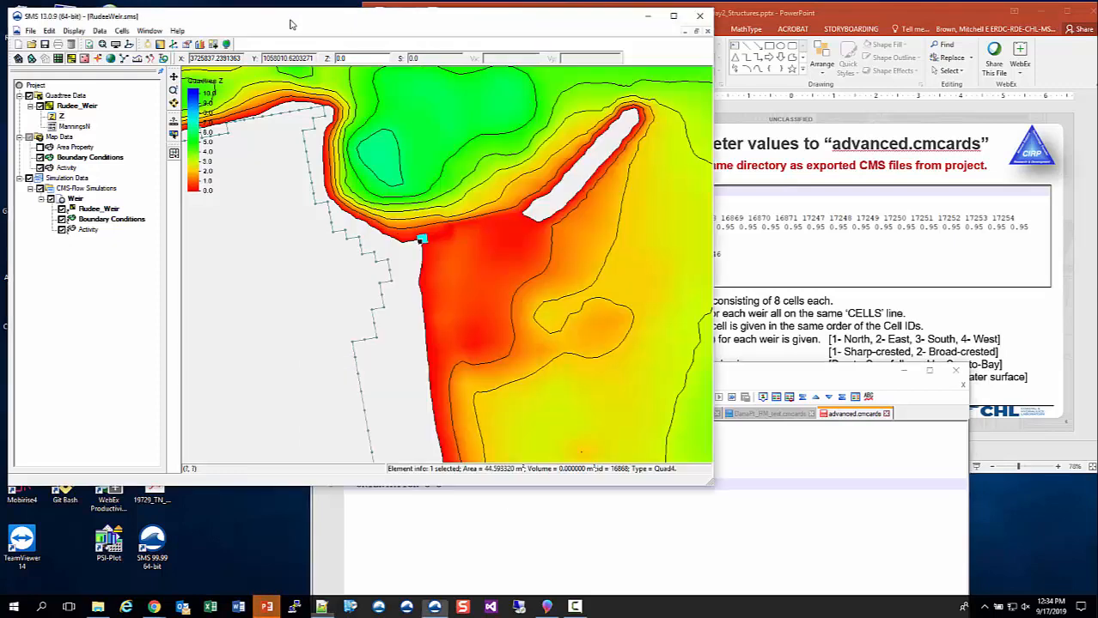
pyautogui.rightClick(82, 210)
pyautogui.click(116, 272)
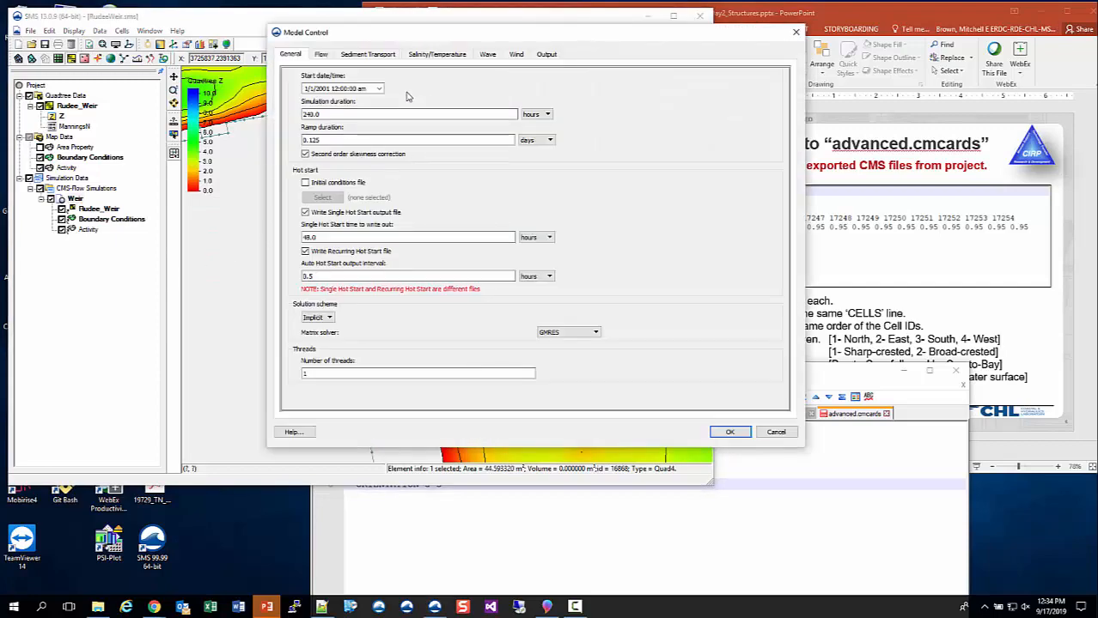
pyautogui.moveTo(432, 373); pyautogui.dragTo(275, 367)
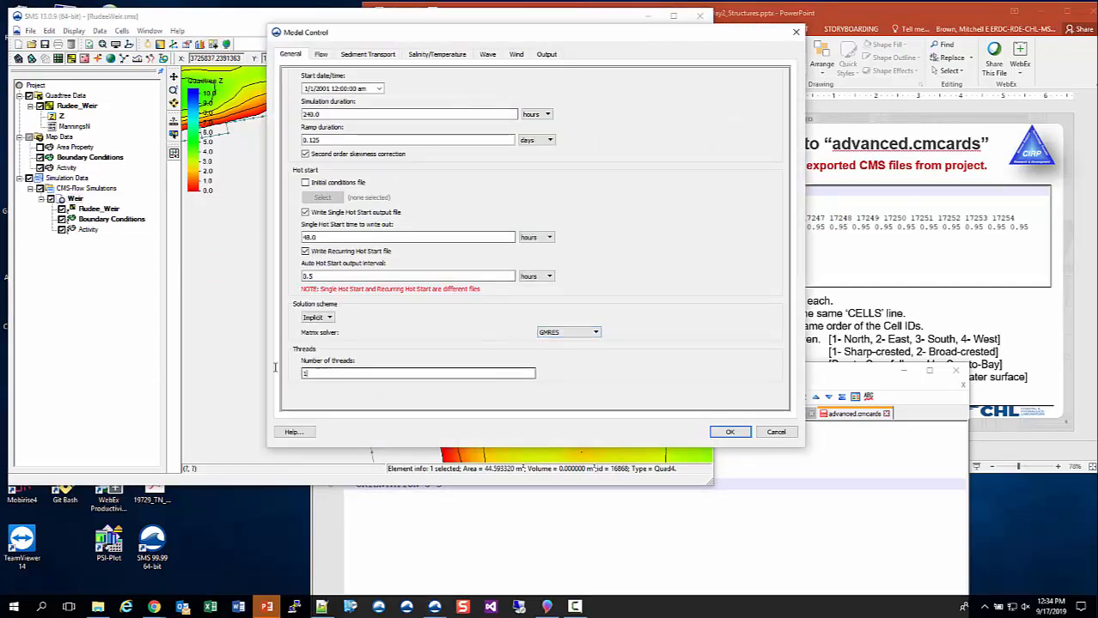
pyautogui.write('4')
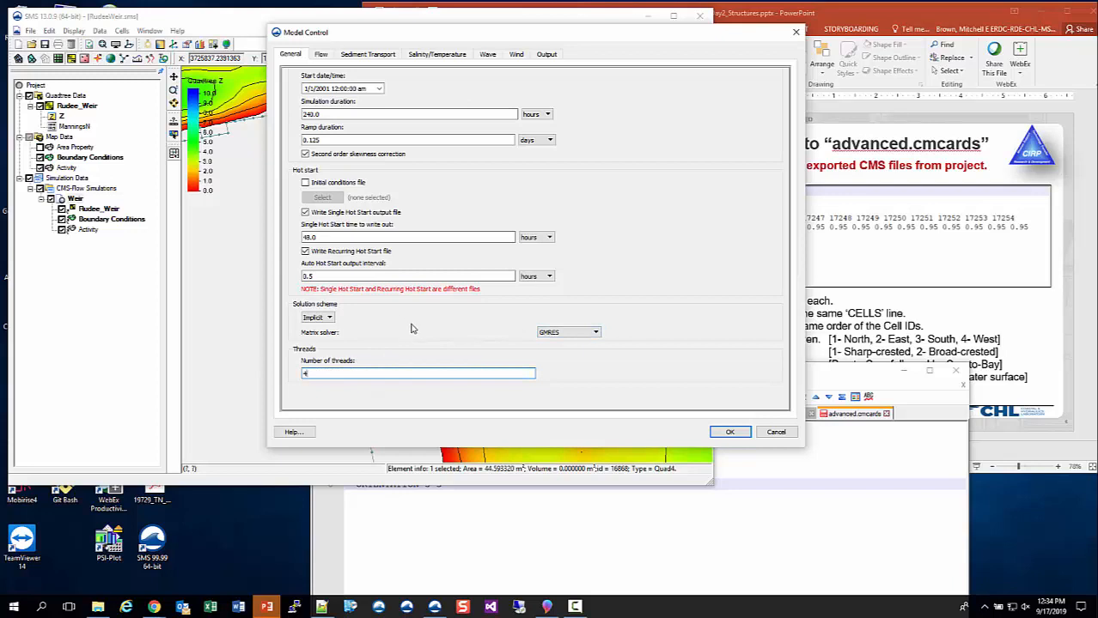
# - Turn off the single hot start output file and set the recurring hot start output interval to 24 hours
pyautogui.click(306, 212)
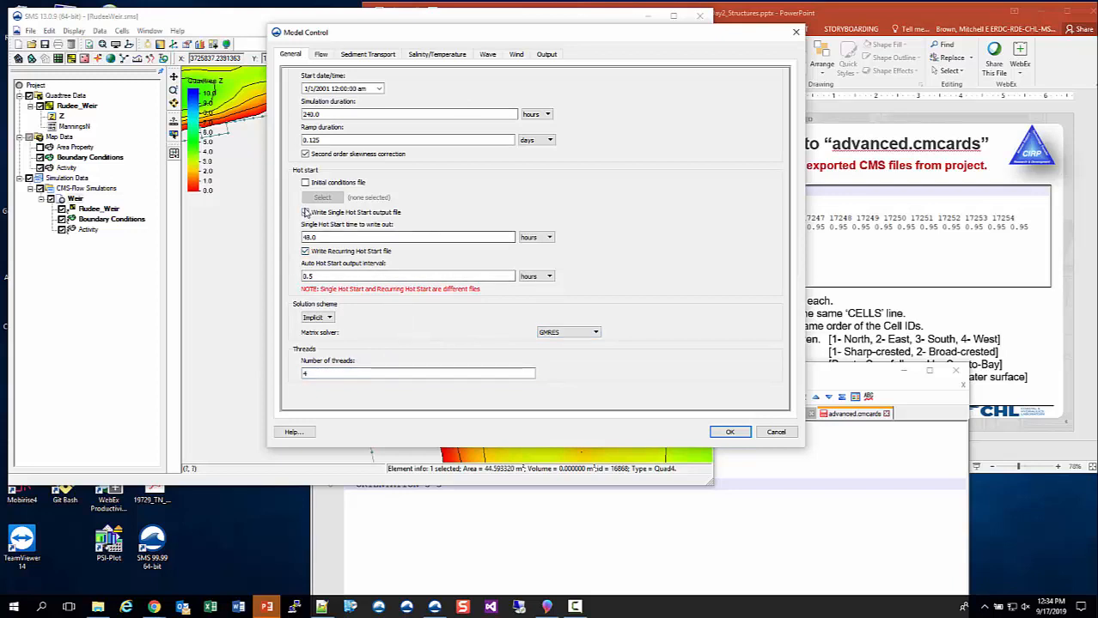
pyautogui.moveTo(323, 250); pyautogui.dragTo(265, 247)
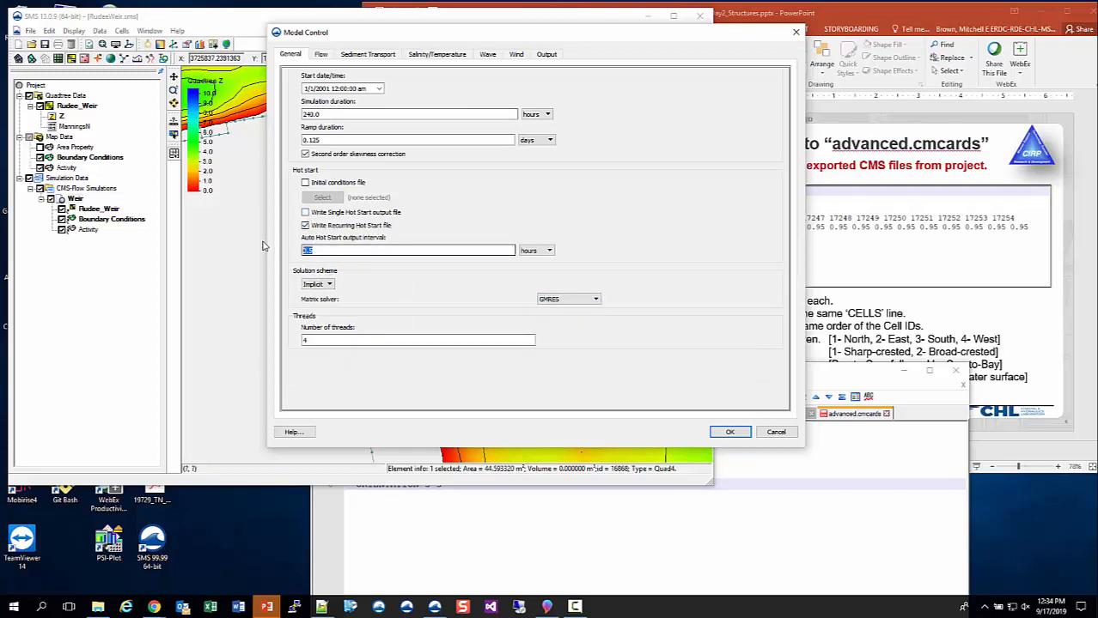
pyautogui.write('1')
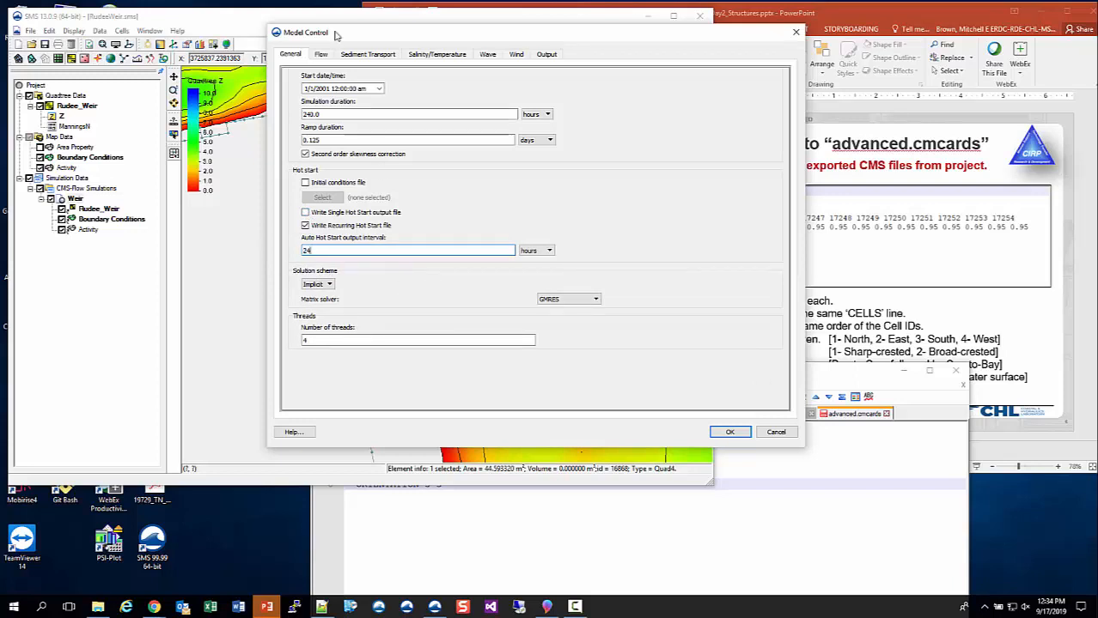
# - Review the flow, sediment transport, salinity/temperature, wind and output settings, and accept the model control changes
pyautogui.click(323, 54)
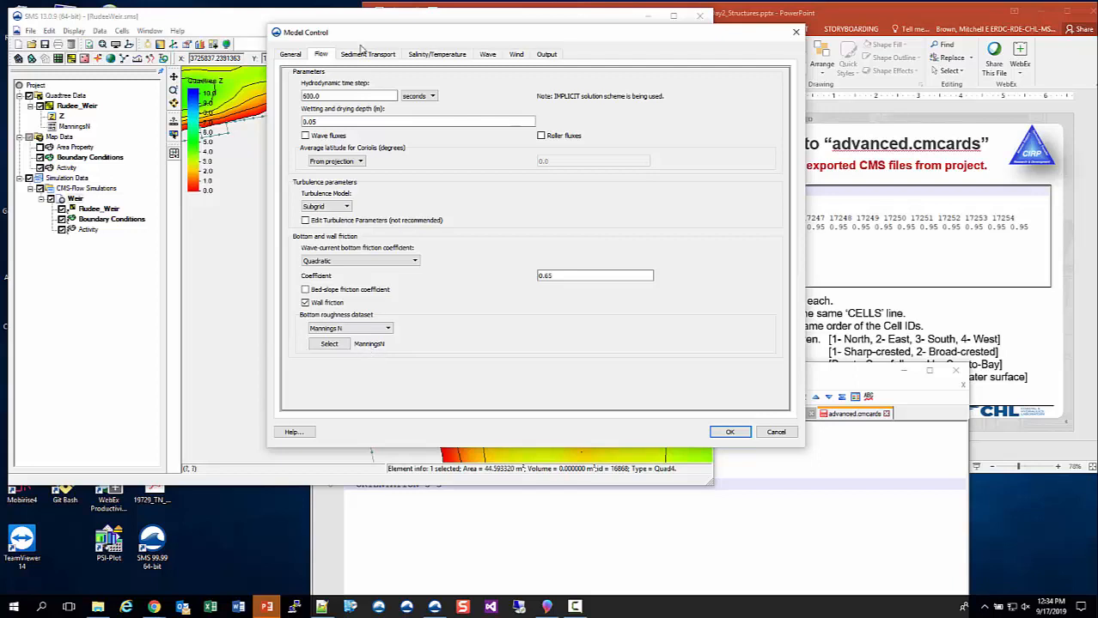
pyautogui.click(367, 54)
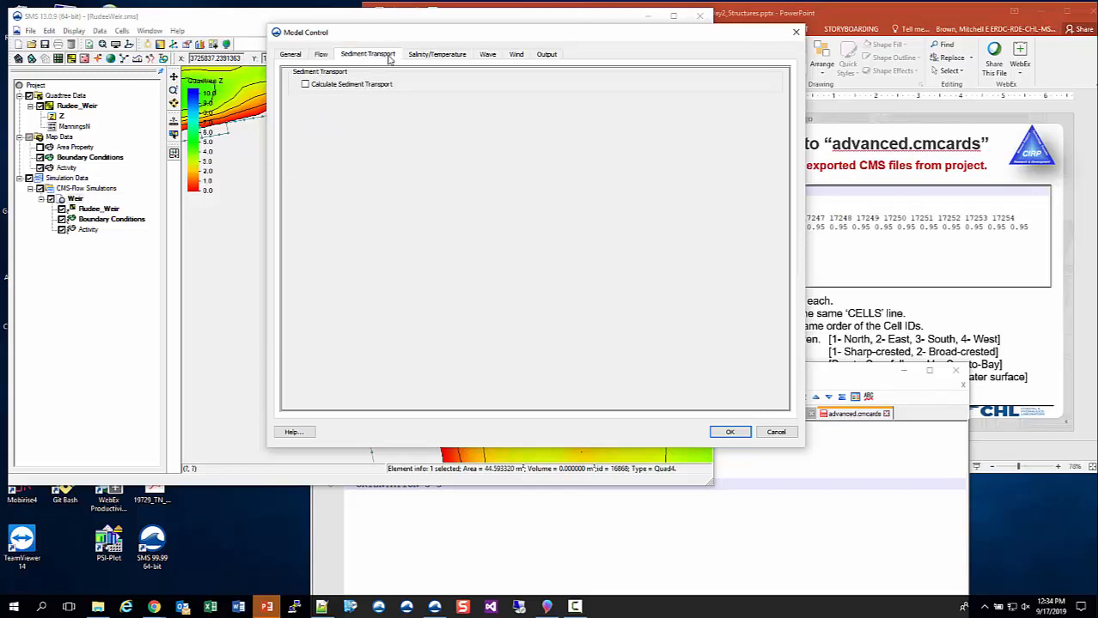
pyautogui.click(440, 55)
pyautogui.click(516, 54)
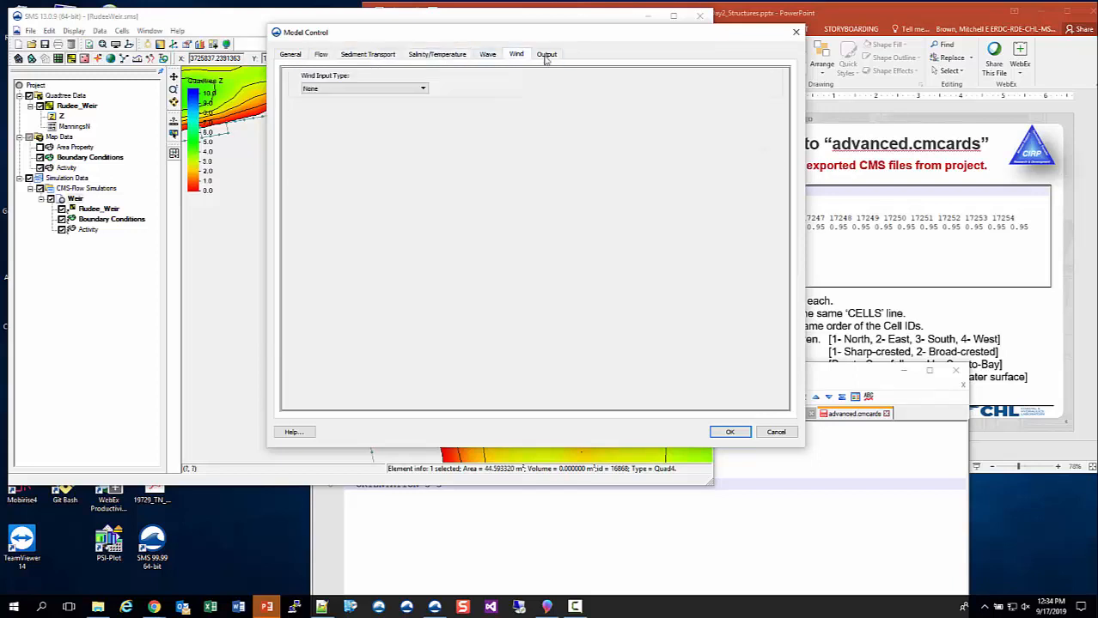
pyautogui.click(546, 54)
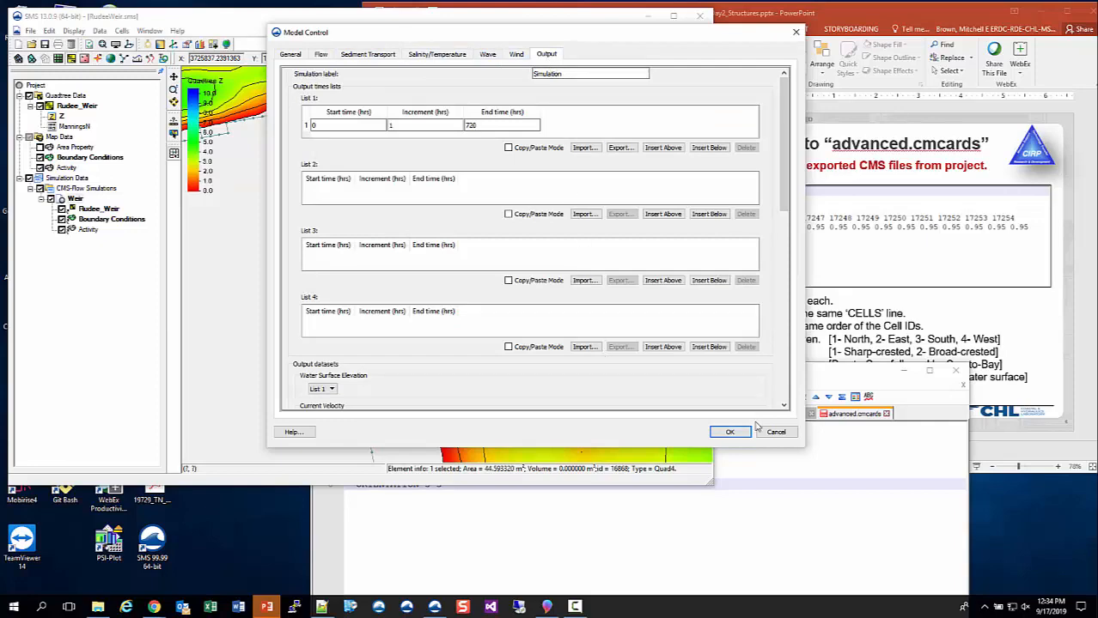
pyautogui.click(729, 432)
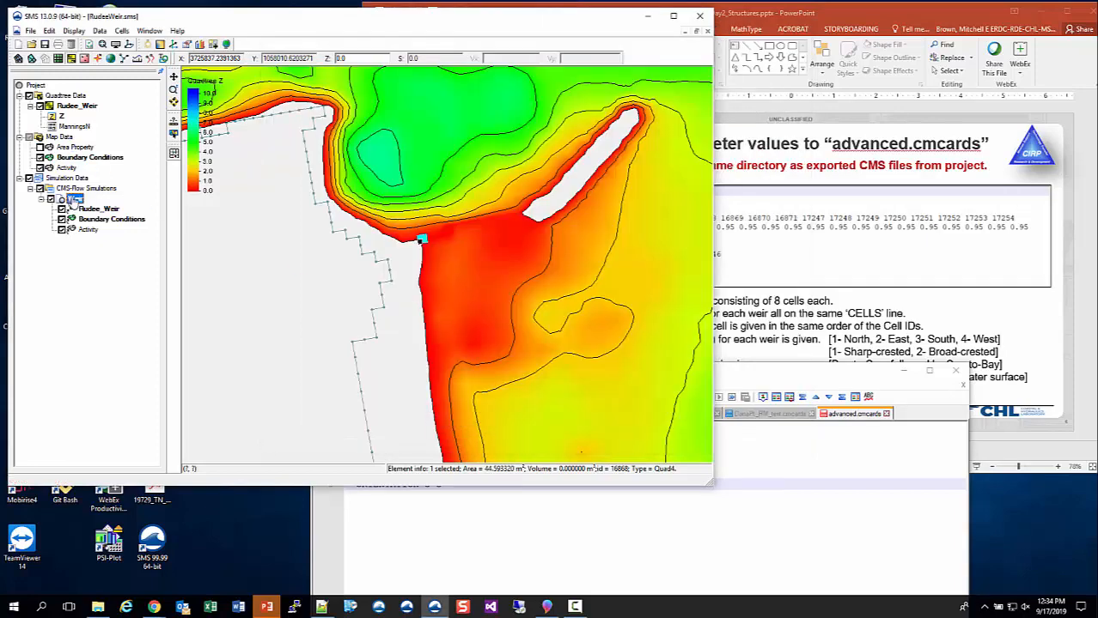
# - Save the project as RudeeWeir.sms in a new folder named Test inside the Weir folder
pyautogui.click(75, 199)
pyautogui.click(30, 30)
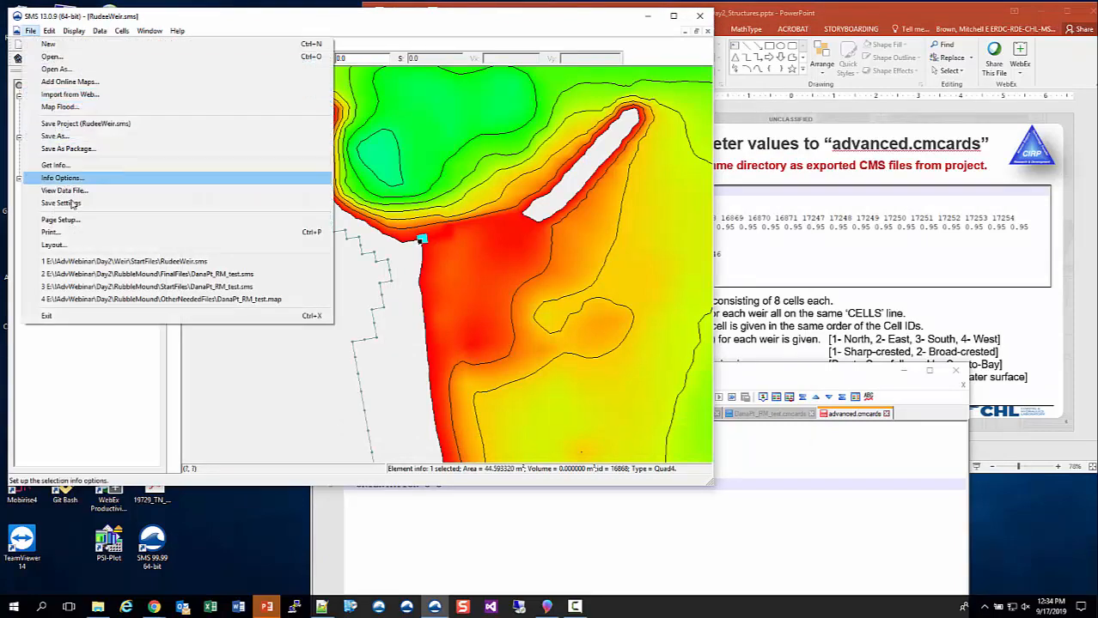
pyautogui.click(128, 17)
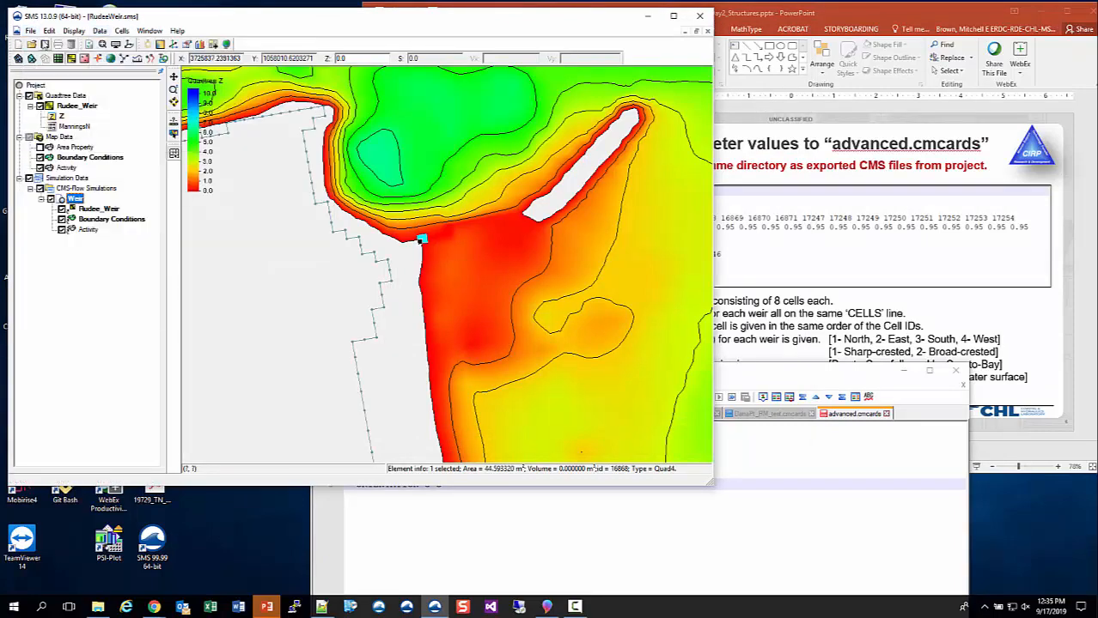
pyautogui.click(30, 31)
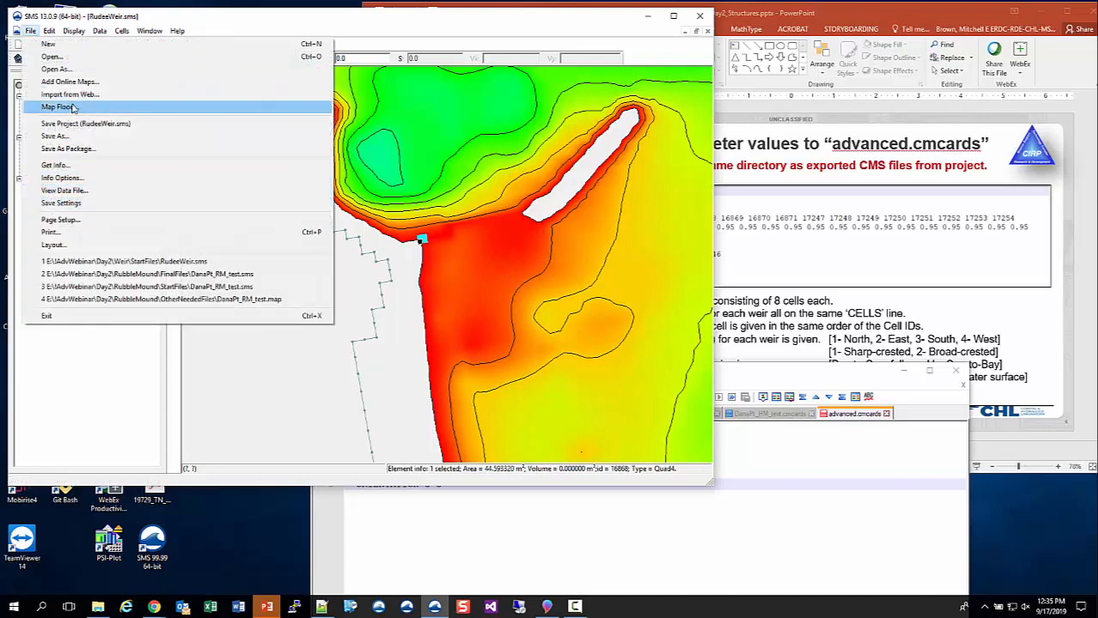
pyautogui.click(55, 136)
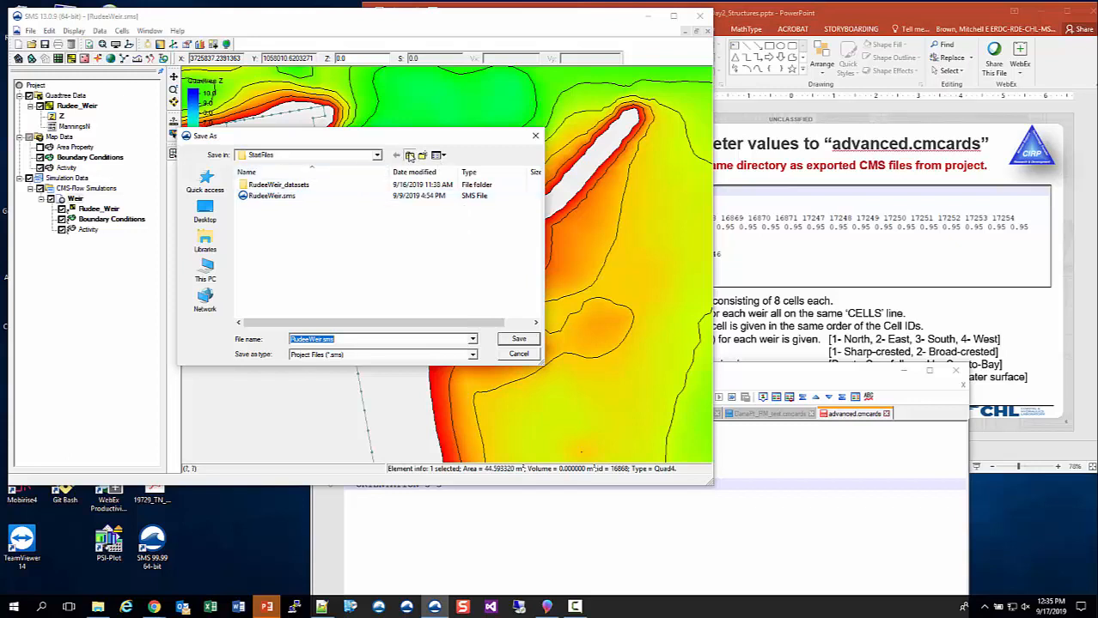
pyautogui.click(410, 155)
pyautogui.click(422, 155)
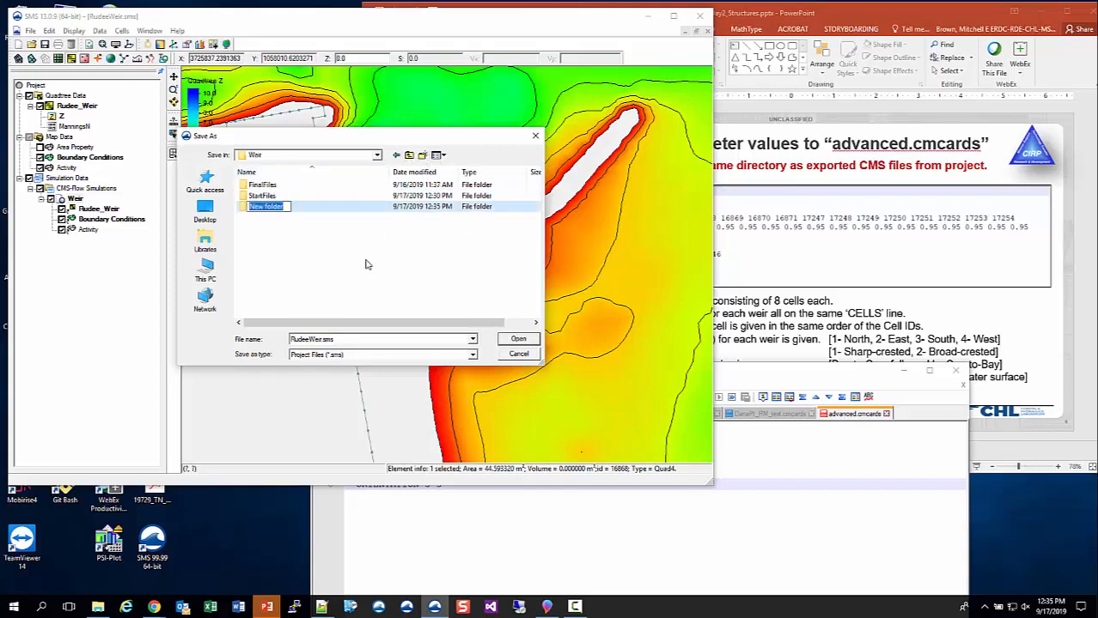
pyautogui.write('Test')
pyautogui.press('Return')
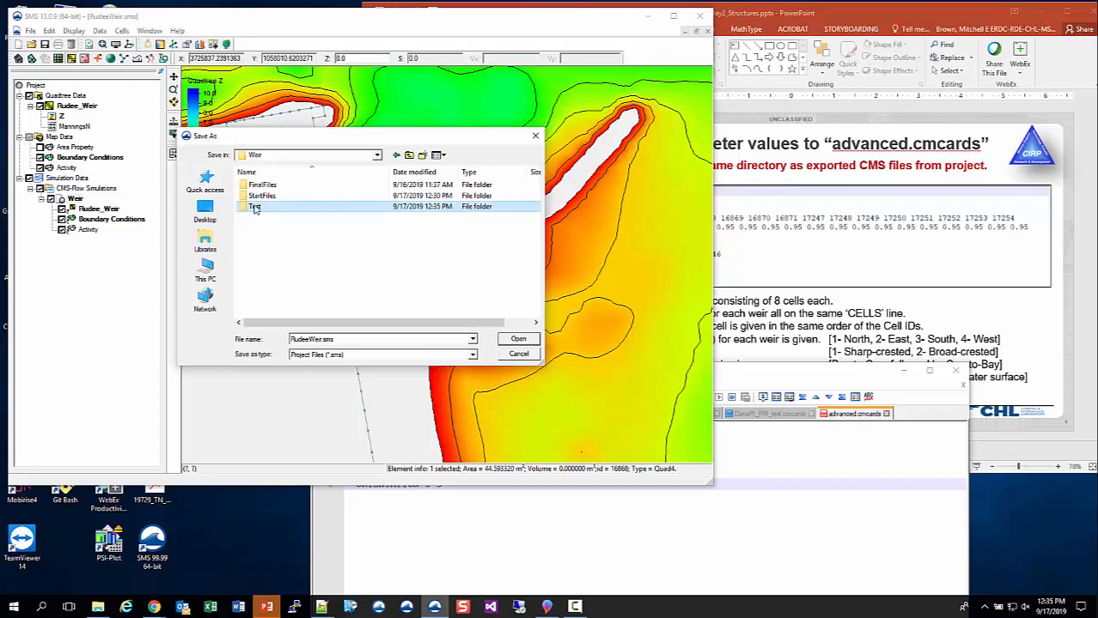
pyautogui.doubleClick(254, 208)
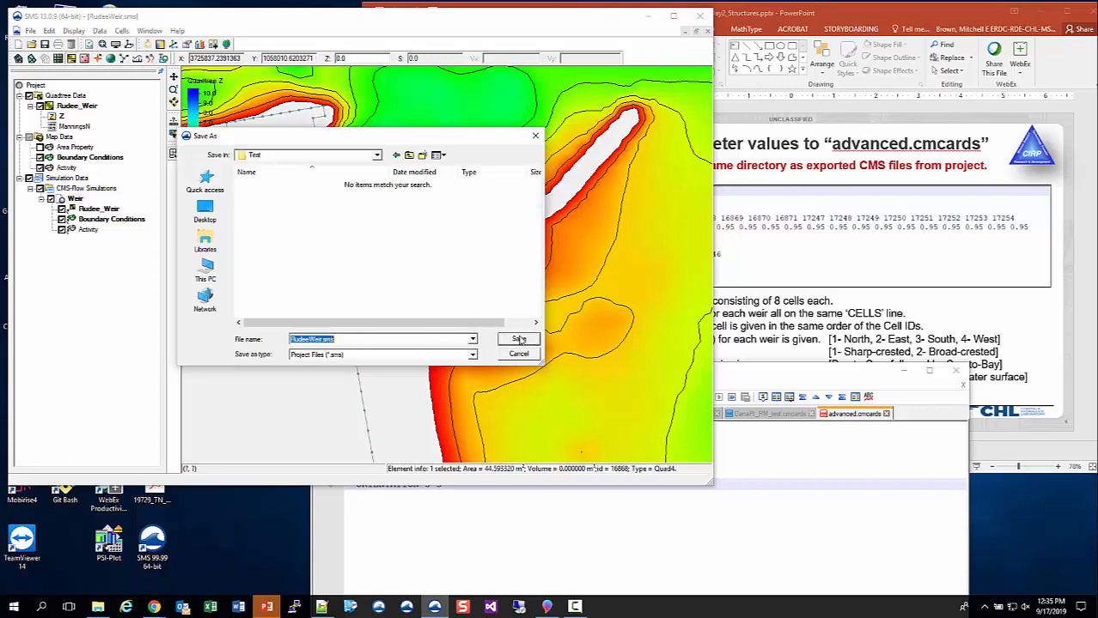
pyautogui.click(519, 339)
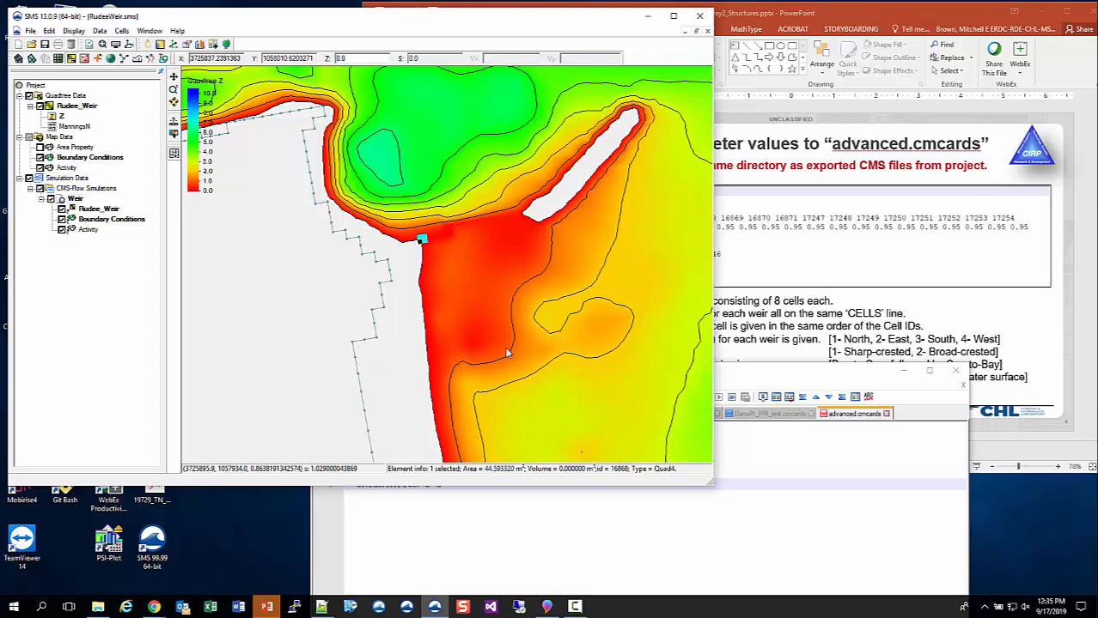
# - Switch to File Explorer and check the saved project files in Weir\Test and its RudeeWeir_datasets subfolder
pyautogui.click(475, 547)
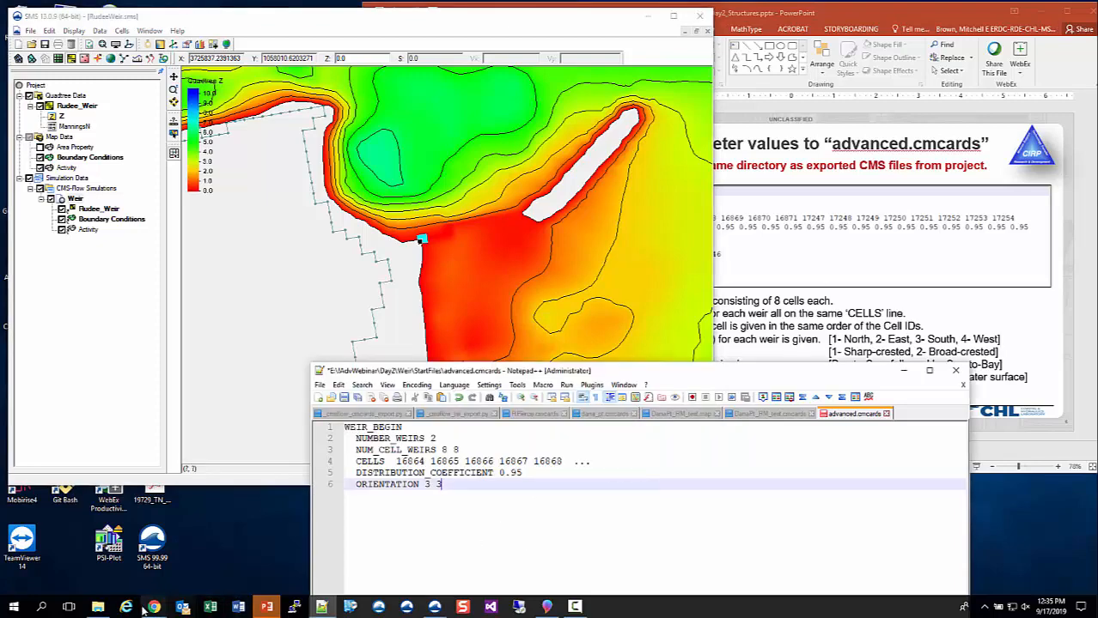
pyautogui.click(97, 606)
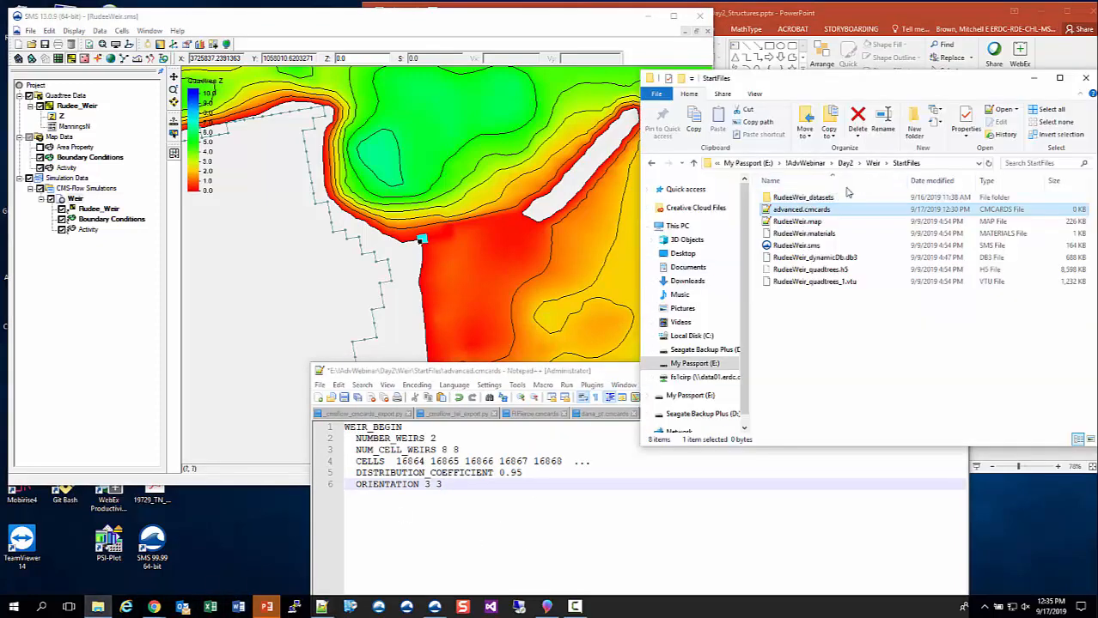
pyautogui.click(873, 163)
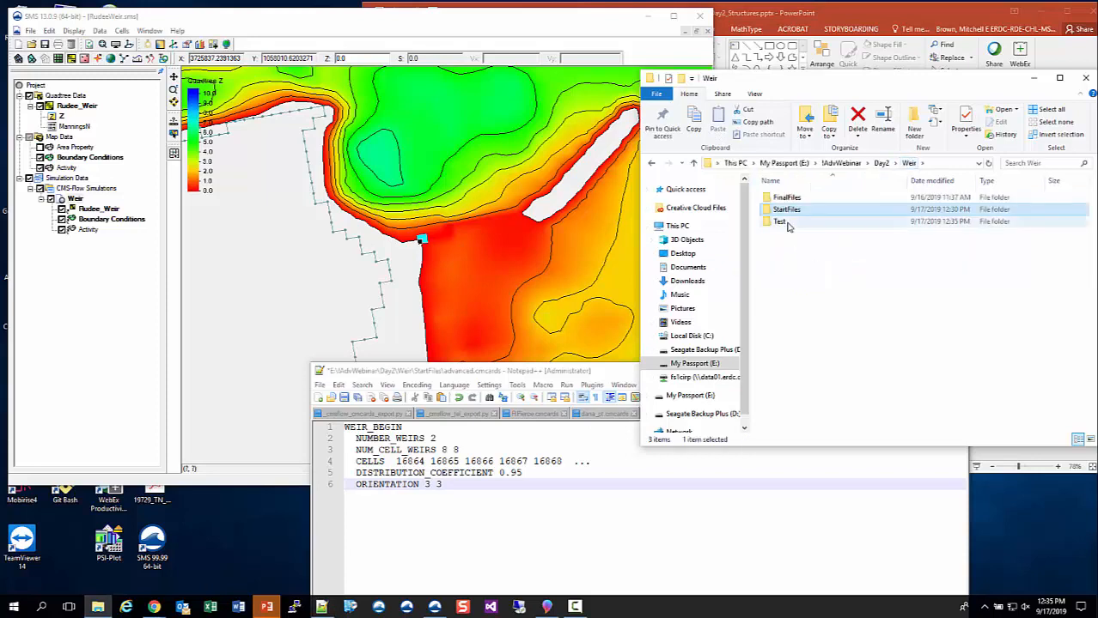
pyautogui.doubleClick(786, 224)
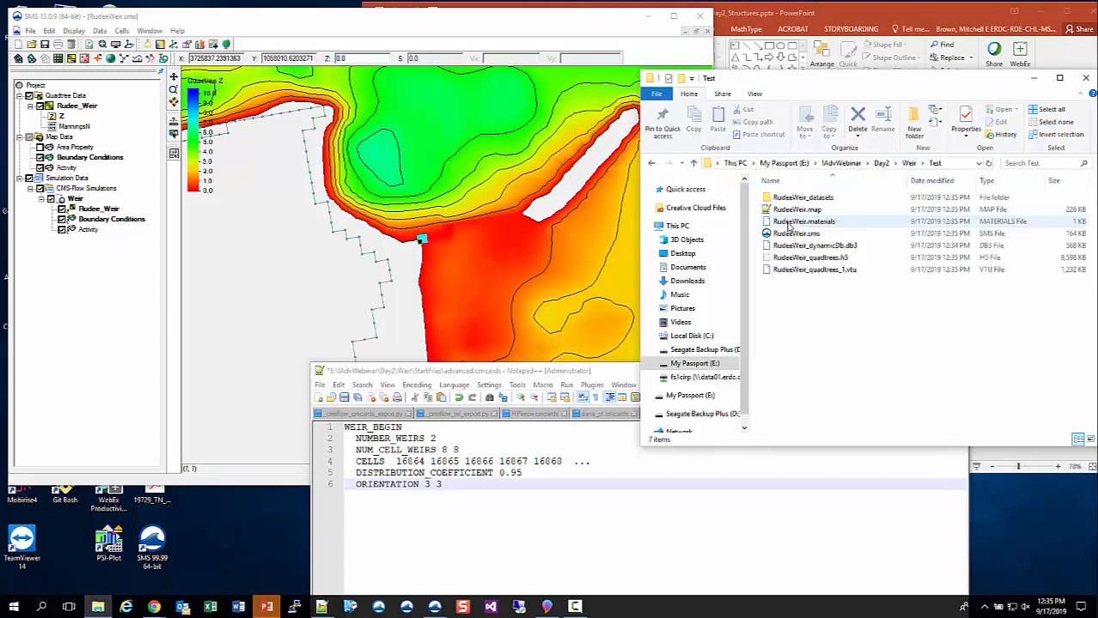
pyautogui.doubleClick(808, 199)
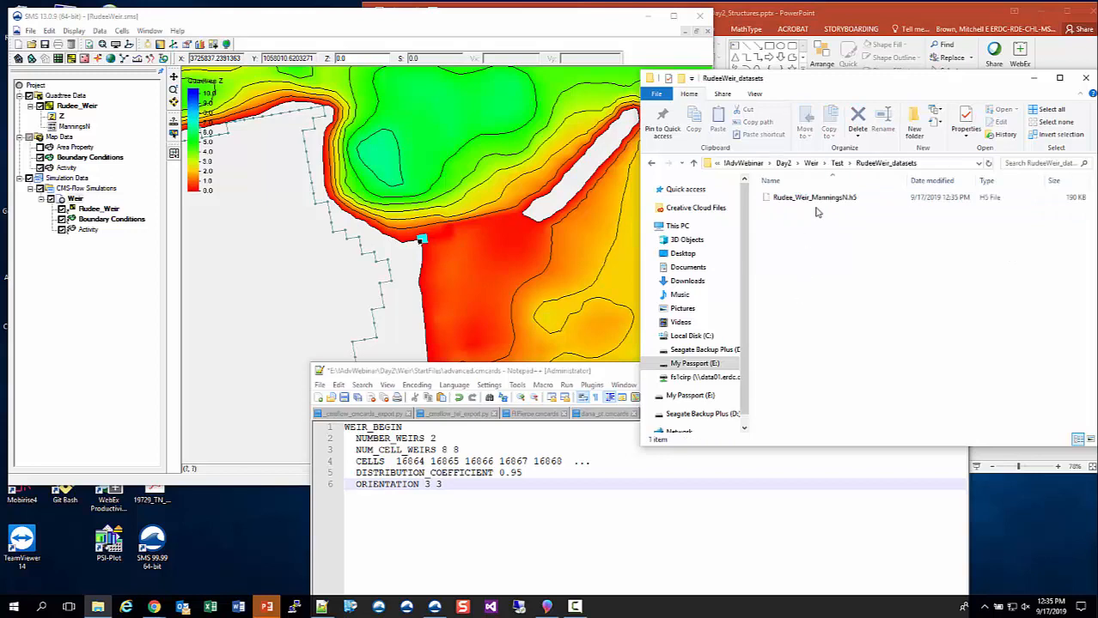
# - Display the ManningsN dataset in SMS, match it to Rudee_Weir_ManningsN.h5 in File Explorer, and return to the Test folder
pyautogui.click(72, 108)
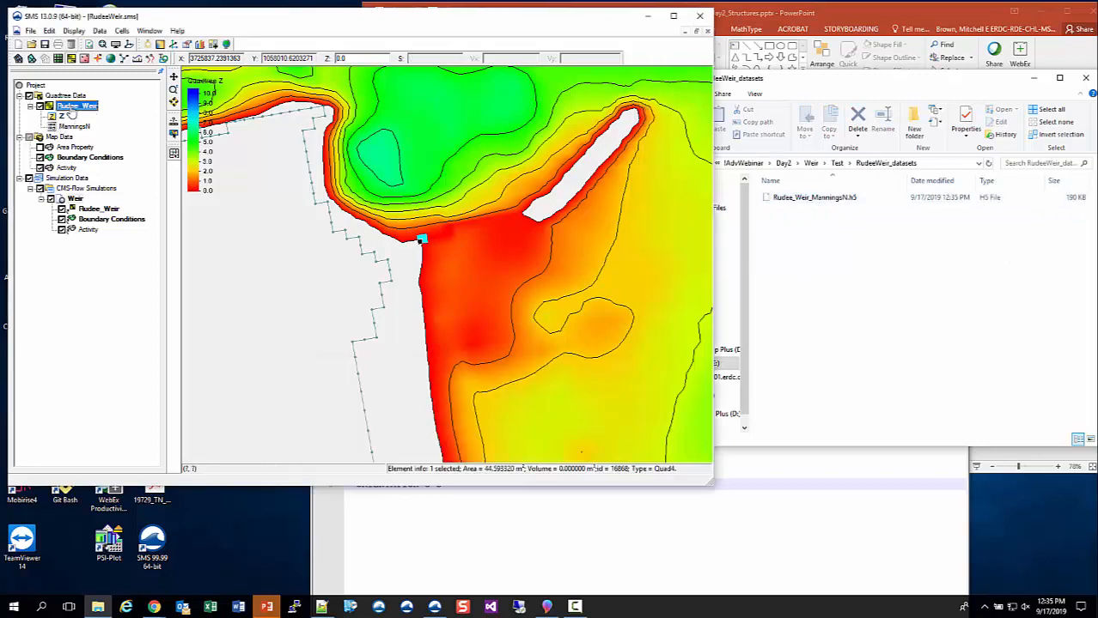
pyautogui.click(74, 127)
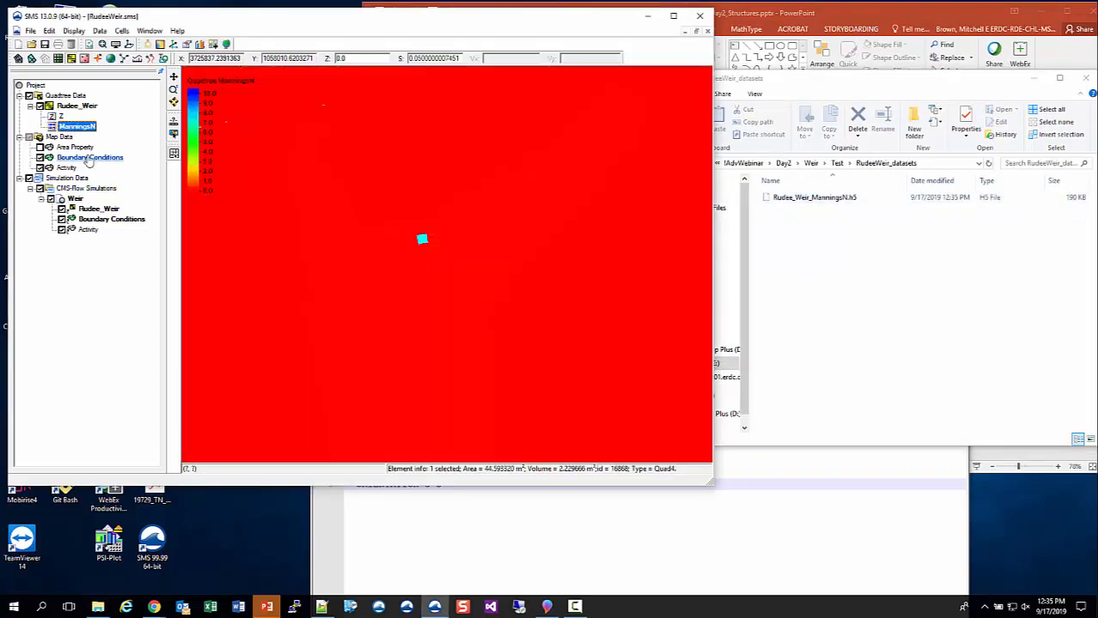
pyautogui.click(789, 249)
pyautogui.click(809, 198)
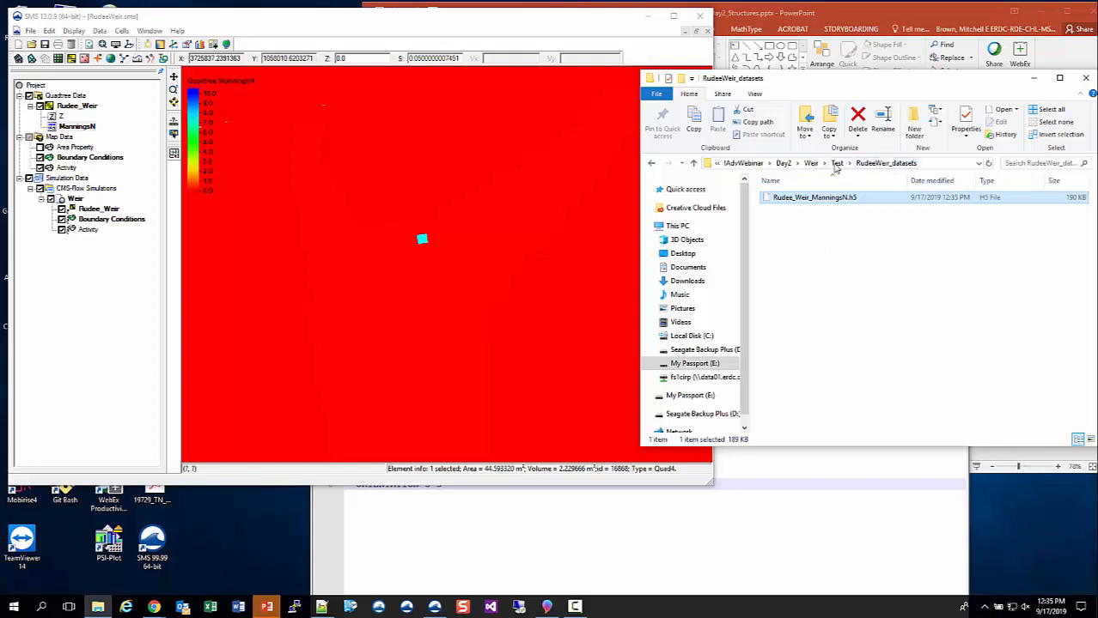
pyautogui.click(836, 164)
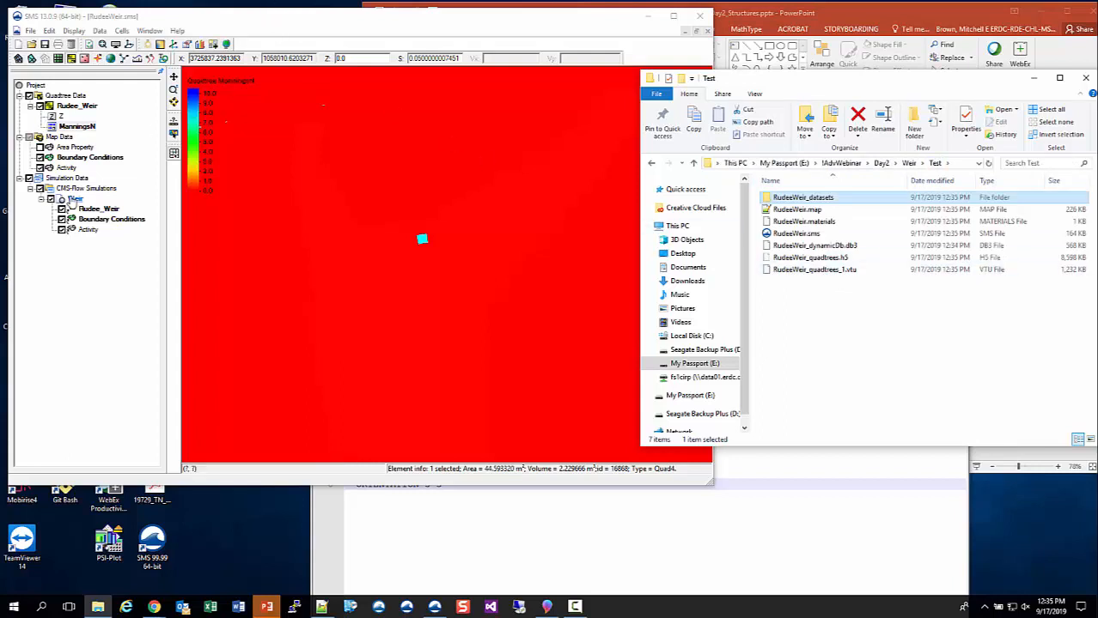
# - Export the CMS-Flow files for the Weir simulation in SMS
pyautogui.click(74, 198)
pyautogui.rightClick(75, 199)
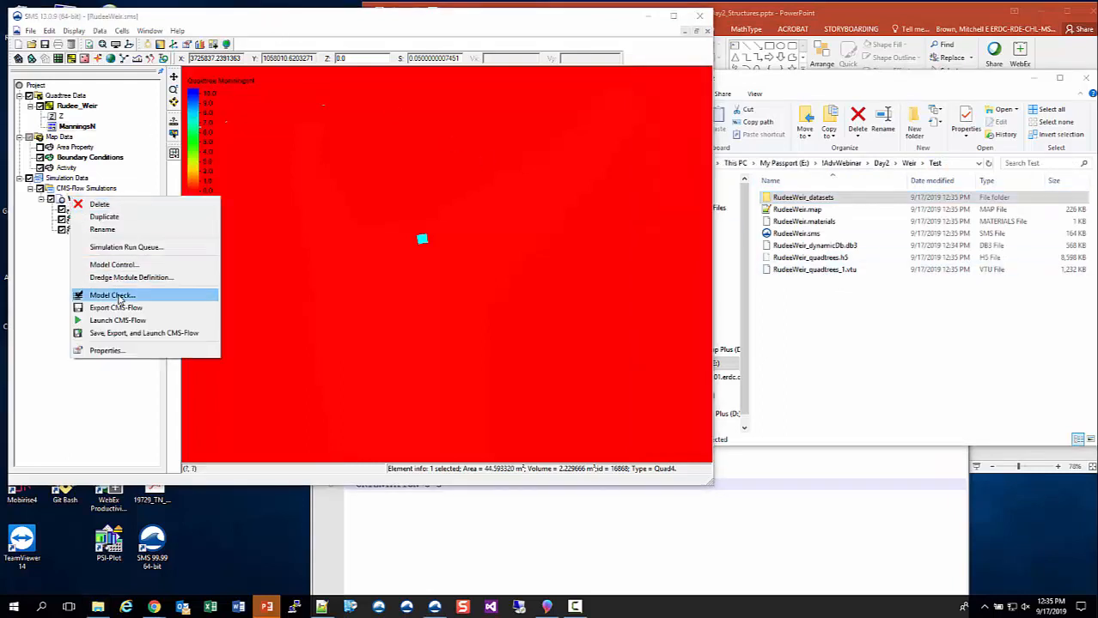
pyautogui.click(121, 309)
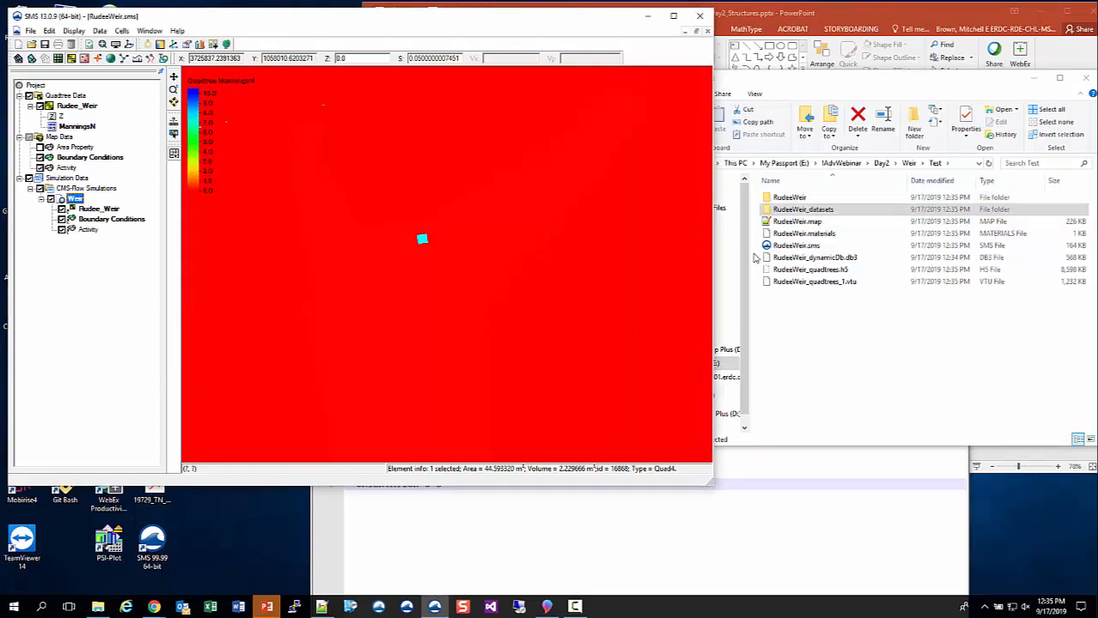
# - Switch to File Explorer and examine the exported model files in Test\RudeeWeir\CMS-Flow\Weir
pyautogui.click(829, 319)
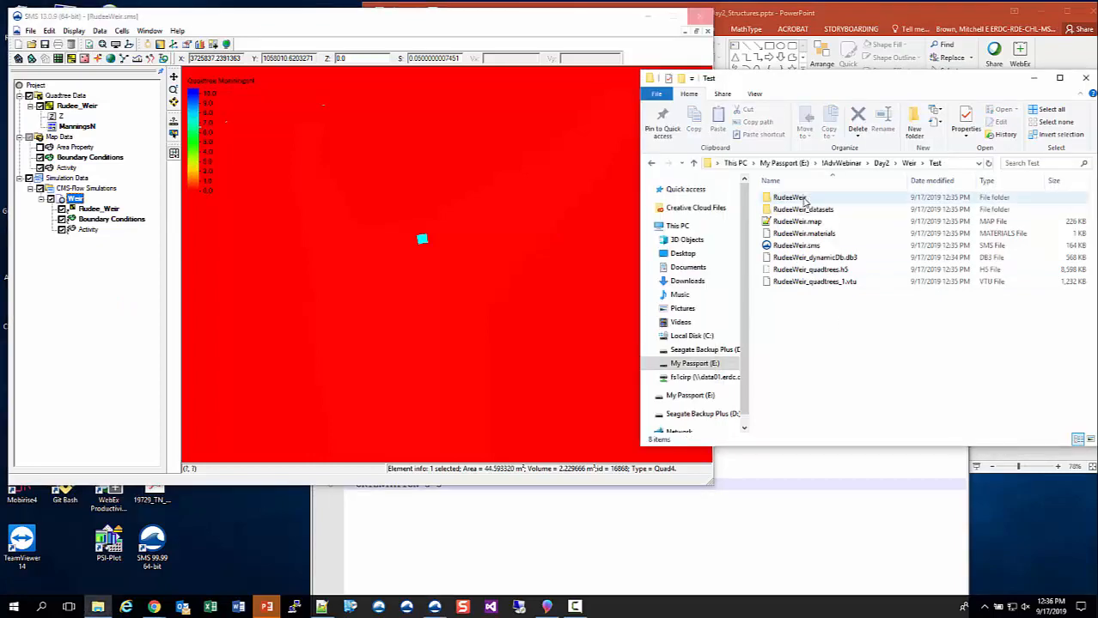
pyautogui.doubleClick(805, 198)
pyautogui.click(805, 200)
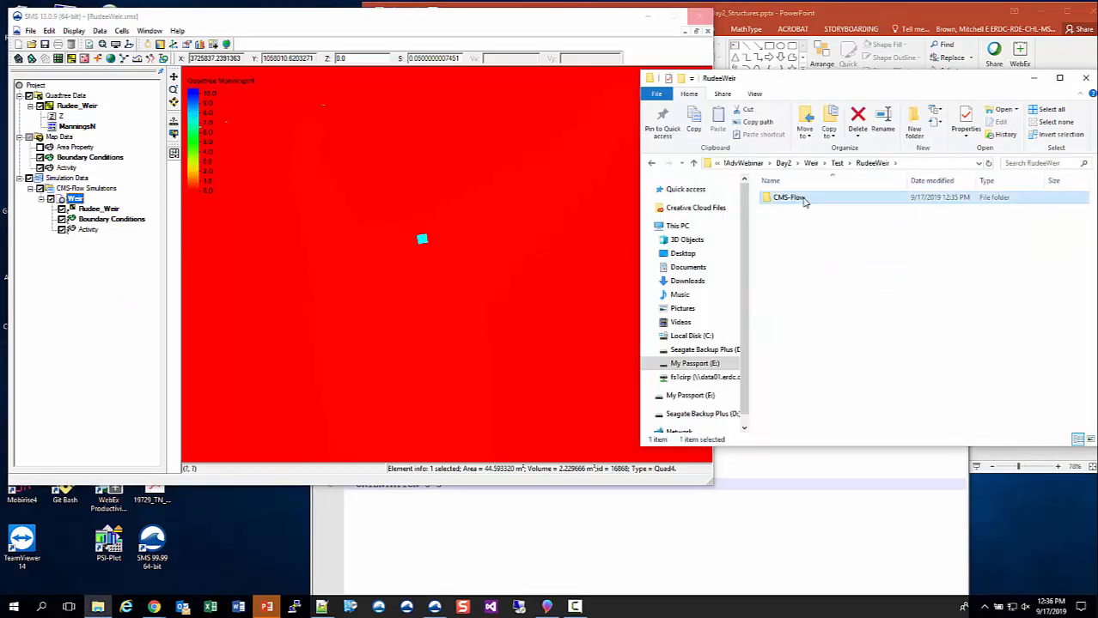
pyautogui.doubleClick(804, 199)
pyautogui.doubleClick(798, 202)
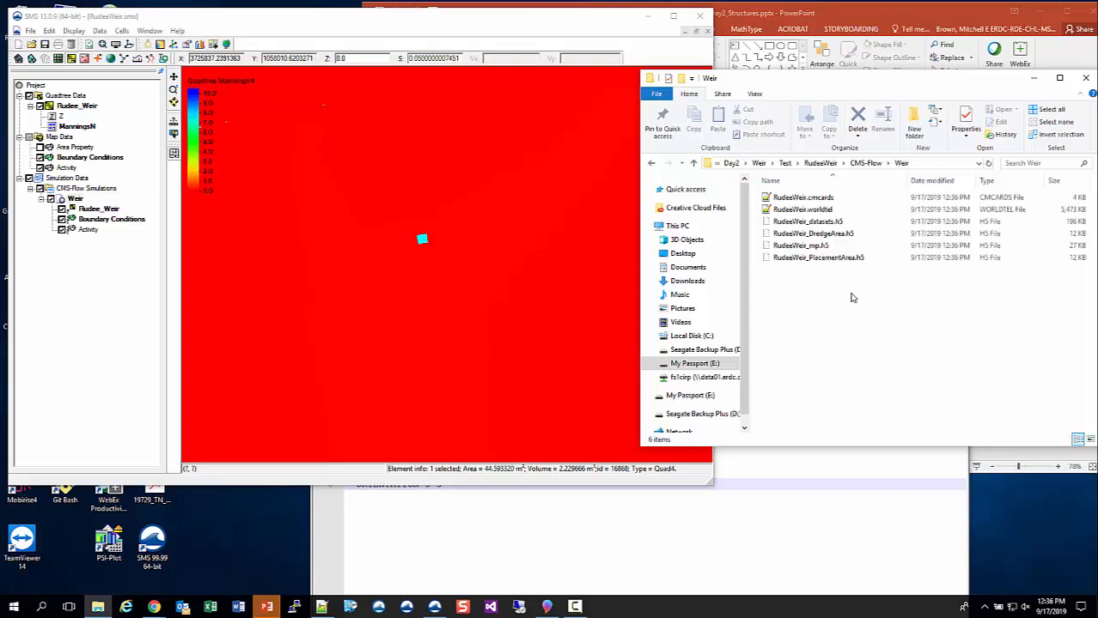
pyautogui.click(829, 167)
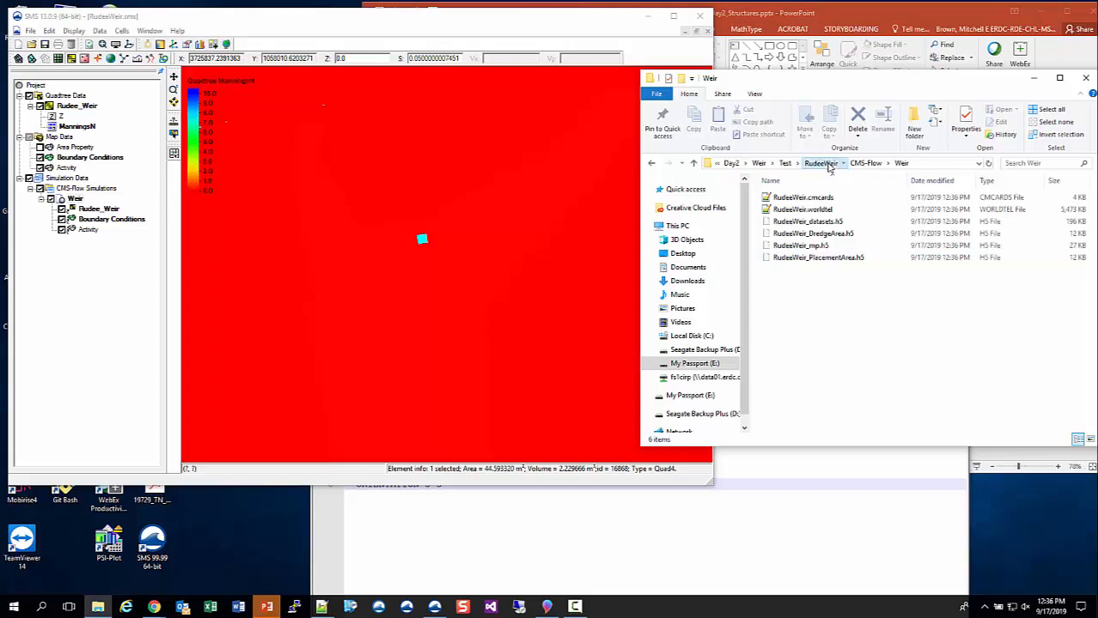
# - Open advanced.cmcards from Weir\FinalFiles\RudeeWeir\CMS-Flow\Base in Notepad++ to review the completed weir cards
pyautogui.click(811, 164)
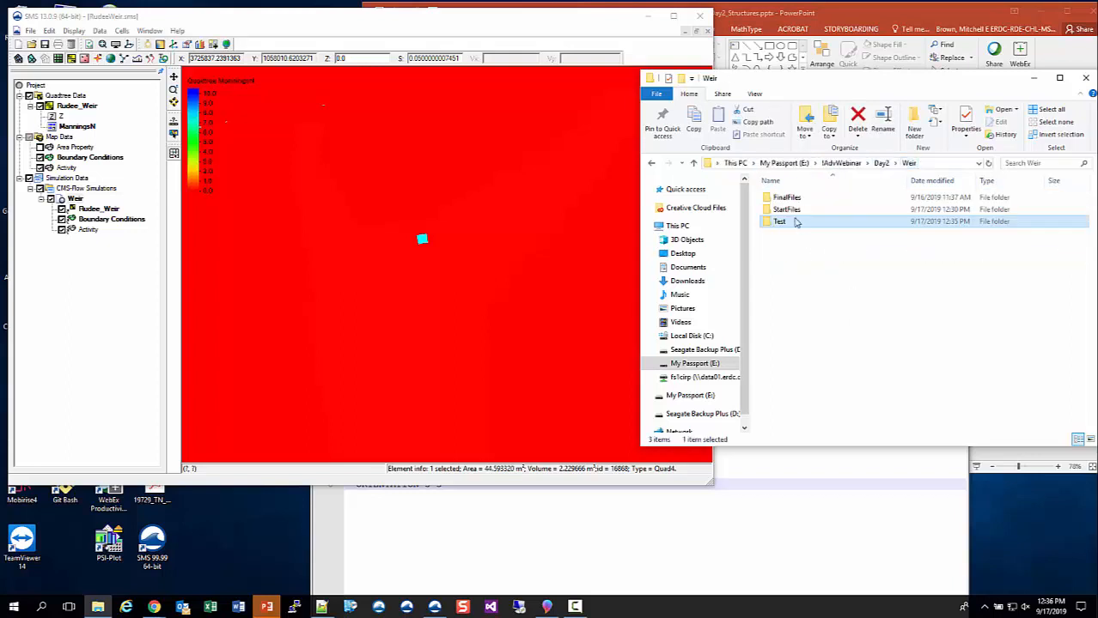
pyautogui.doubleClick(789, 200)
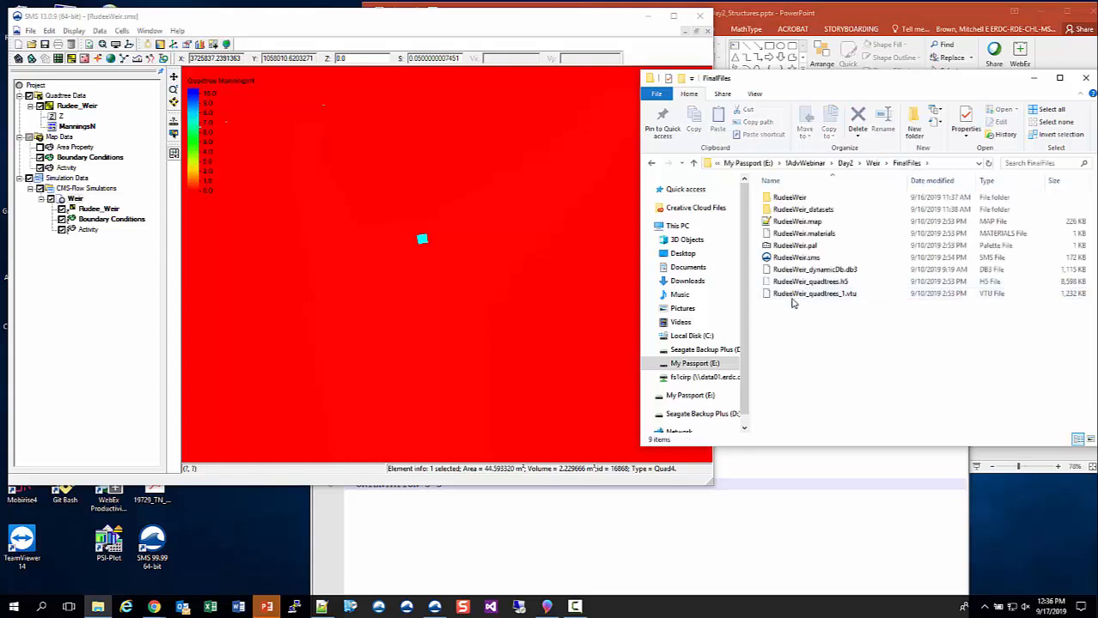
pyautogui.doubleClick(786, 199)
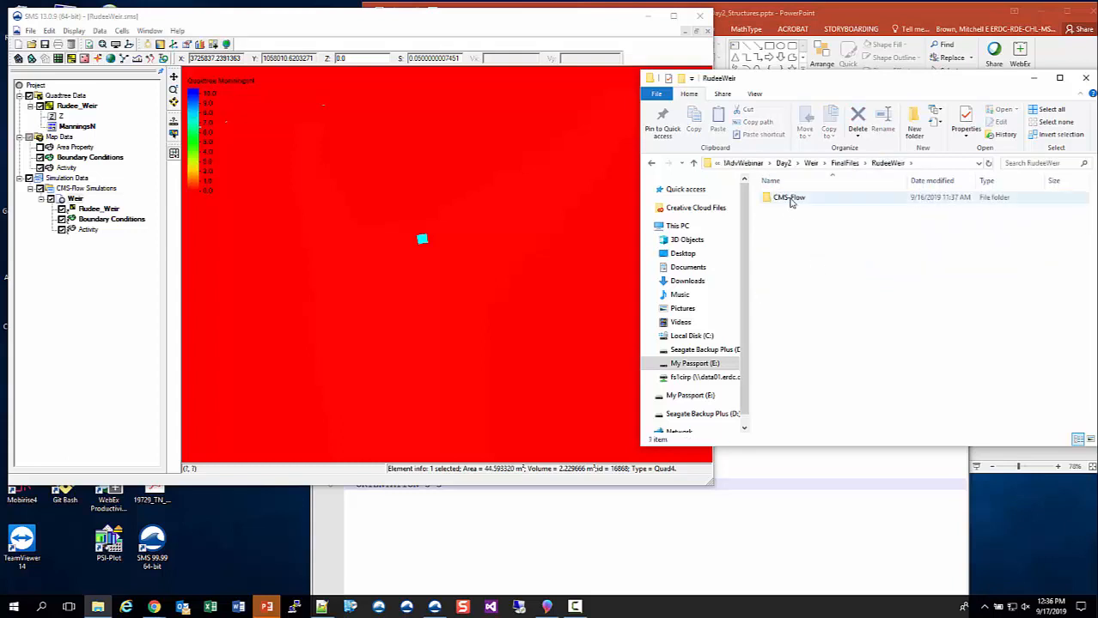
pyautogui.doubleClick(790, 199)
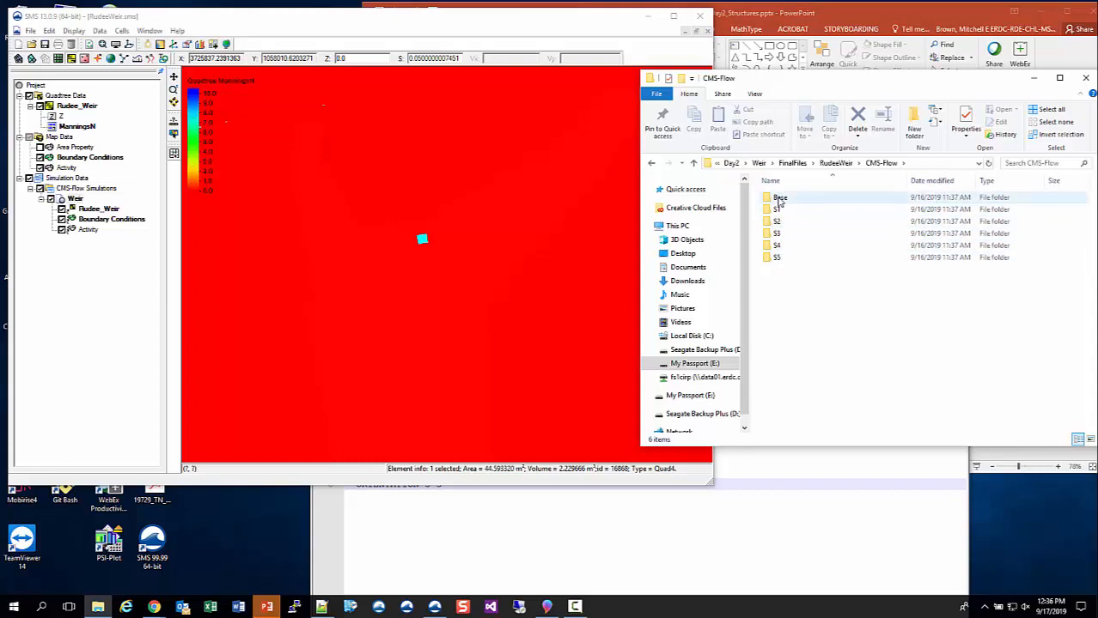
pyautogui.doubleClick(779, 199)
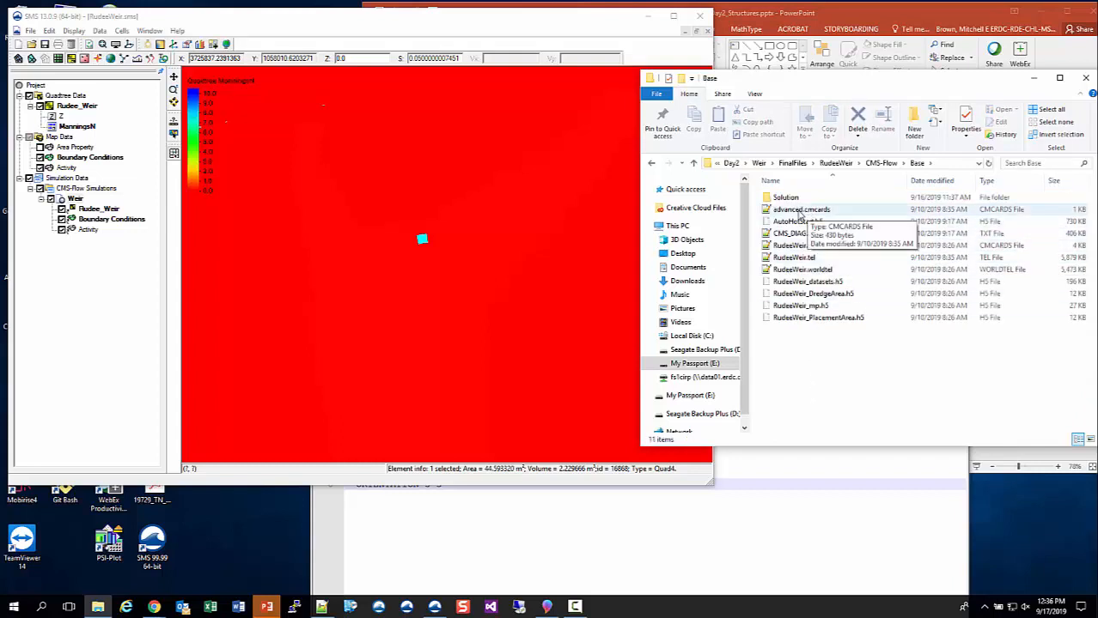
pyautogui.doubleClick(800, 211)
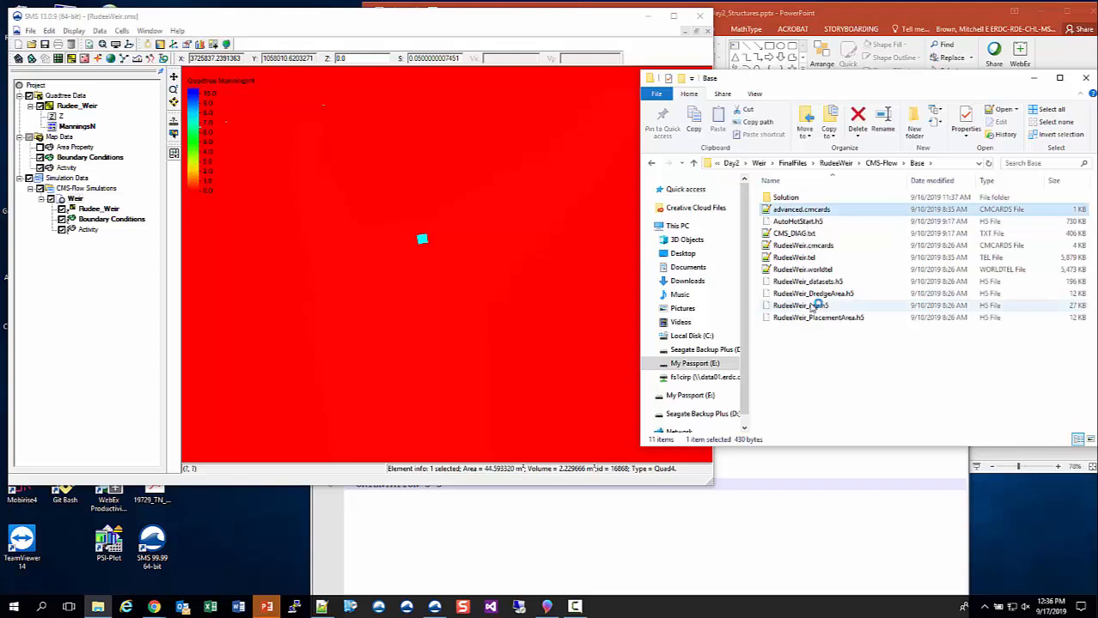
pyautogui.moveTo(731, 381); pyautogui.dragTo(624, 141)
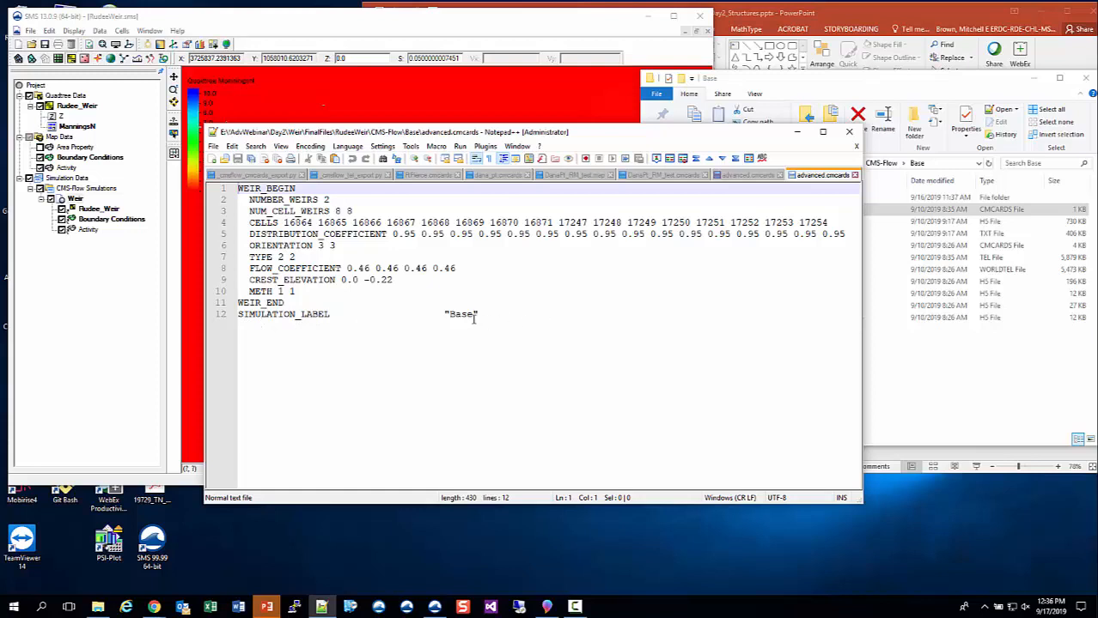
# - Locate RudeeWeir.cmcards in the Base folder and examine the SIMULATION_LABEL card in advanced.cmcards alongside it
pyautogui.click(964, 379)
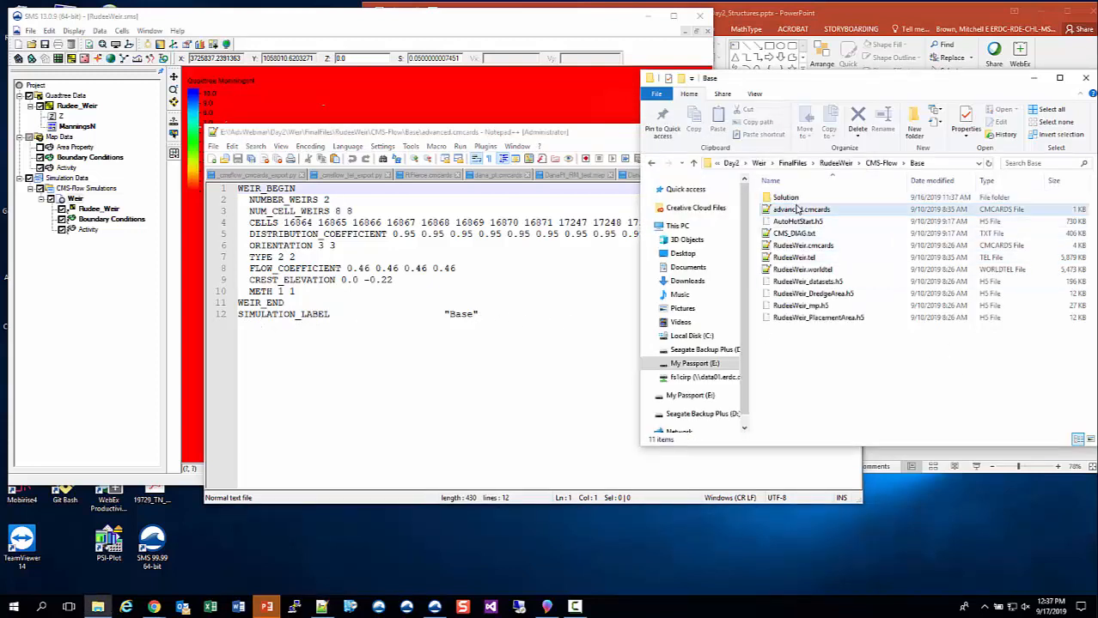
pyautogui.click(809, 248)
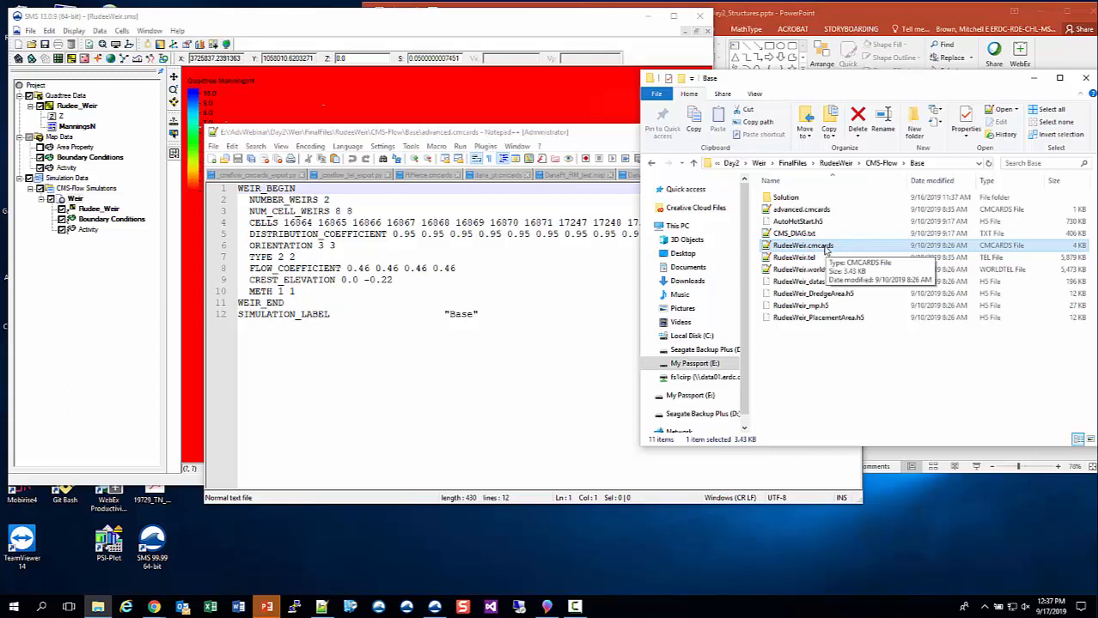
pyautogui.click(425, 372)
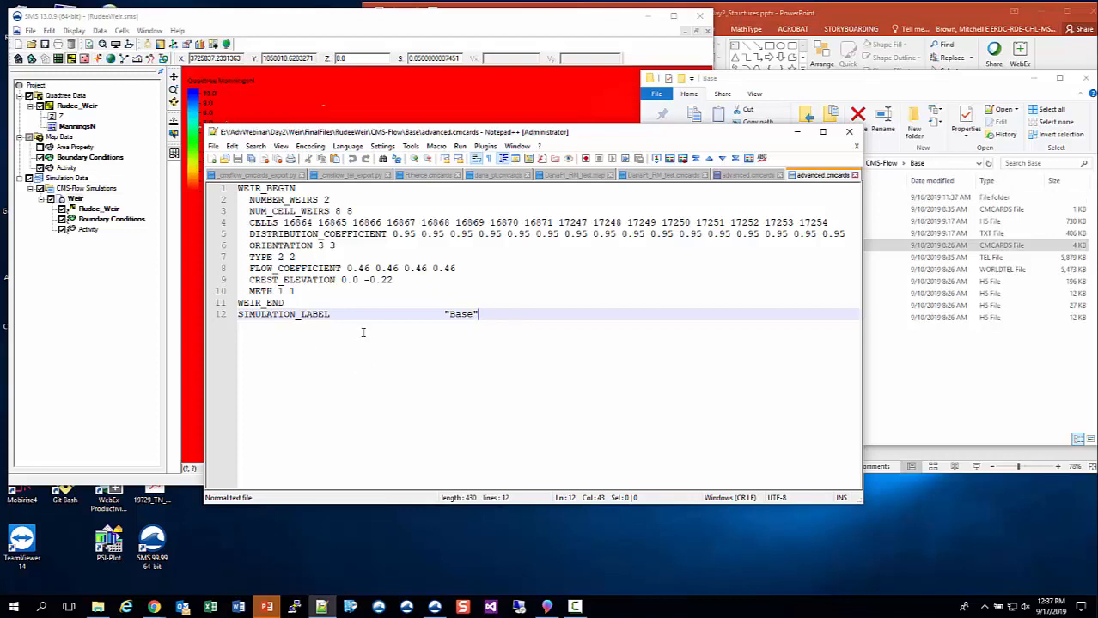
pyautogui.click(888, 83)
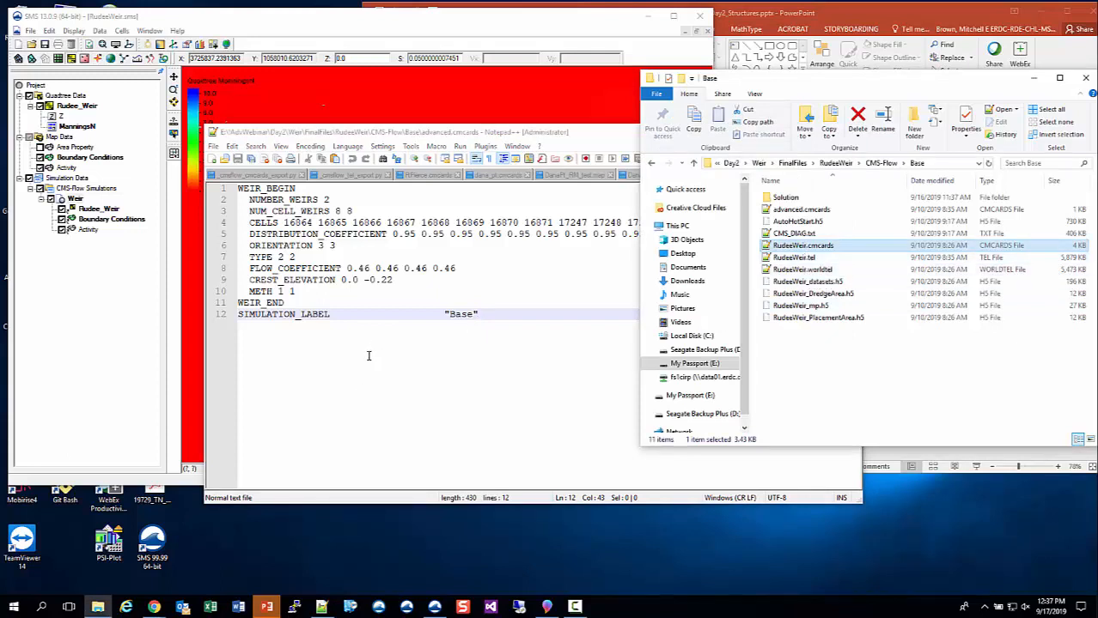
pyautogui.click(849, 371)
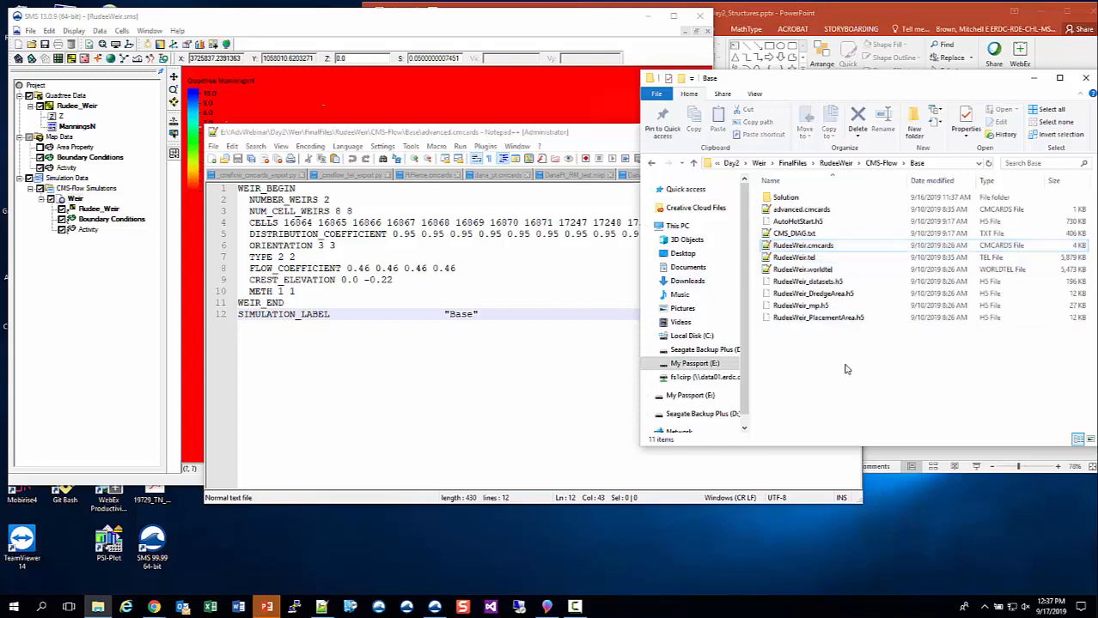
# - Close the current project in SMS and load RudeeWeir.sms from the Weir\FinalFiles folder
pyautogui.click(261, 21)
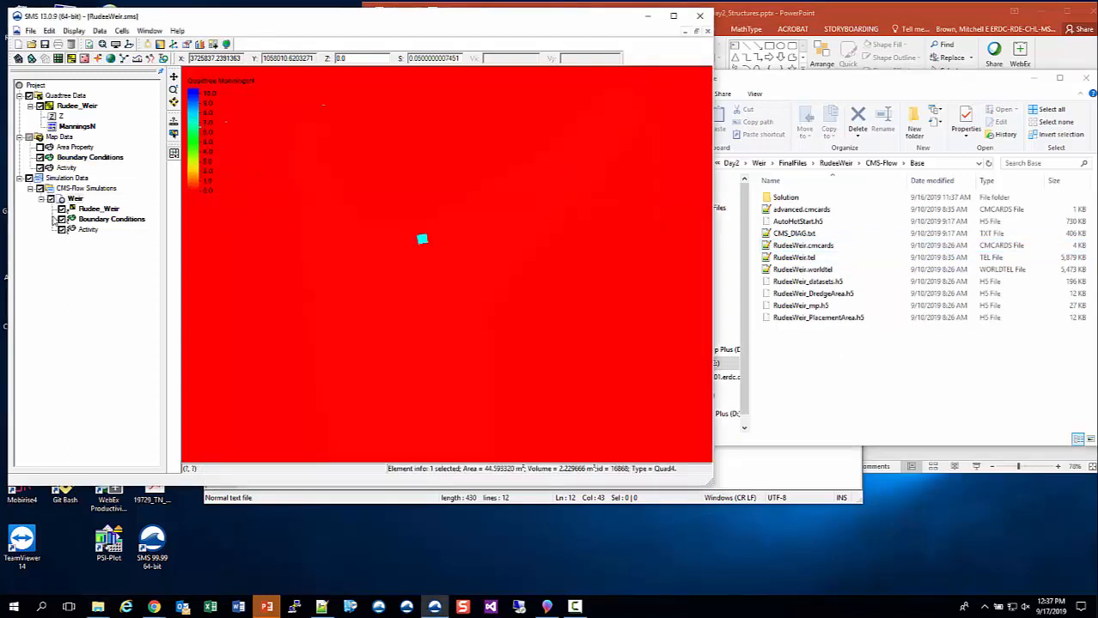
pyautogui.click(706, 31)
pyautogui.click(565, 327)
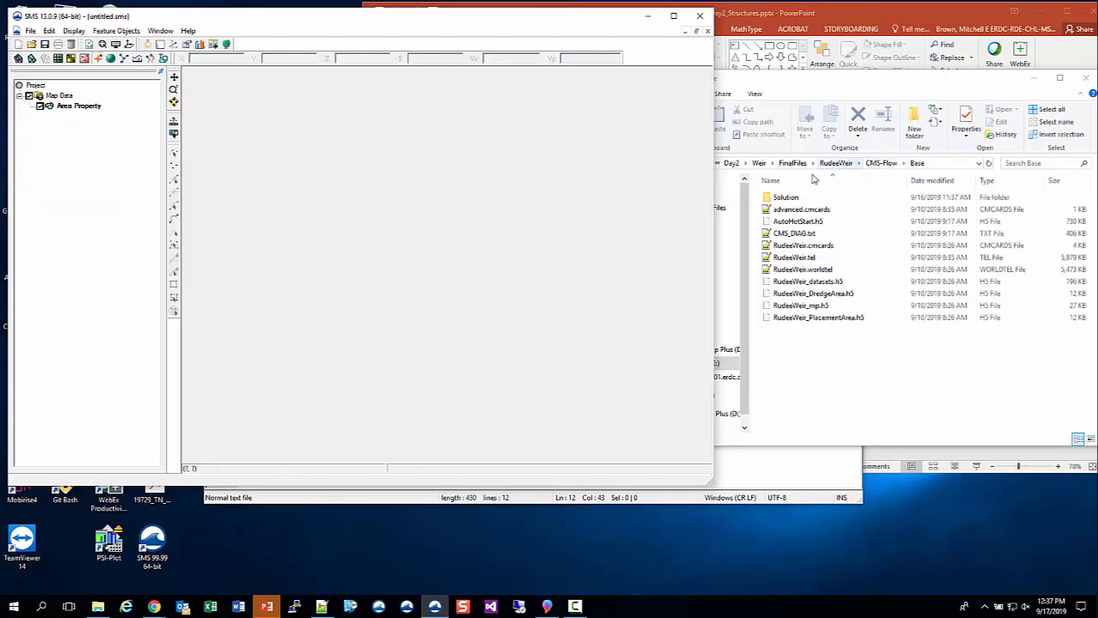
pyautogui.click(792, 163)
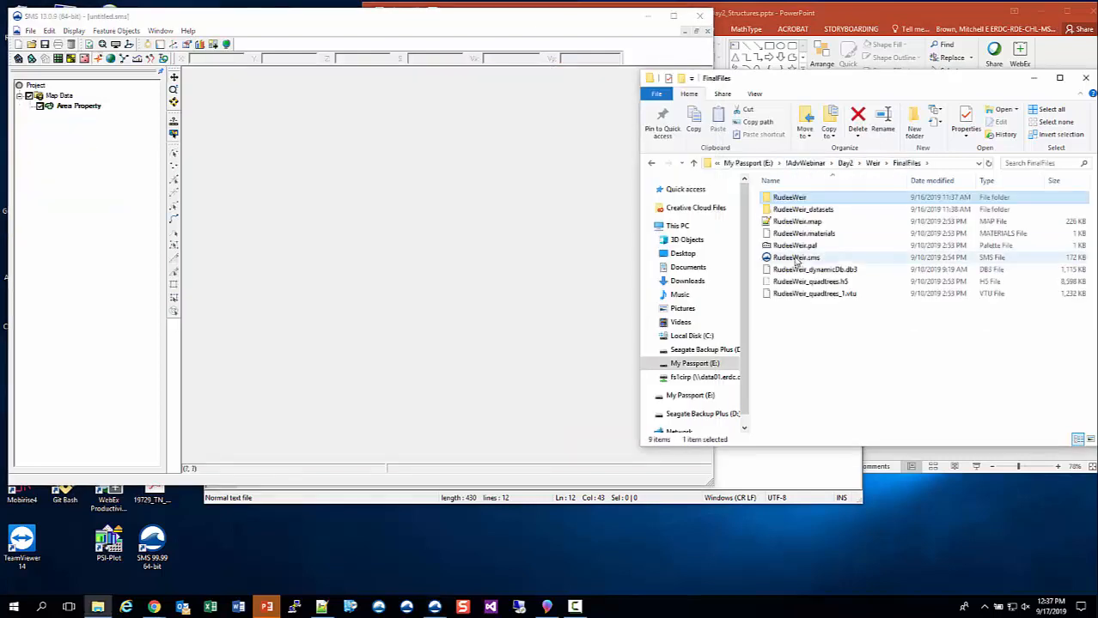
pyautogui.moveTo(796, 258); pyautogui.dragTo(438, 211)
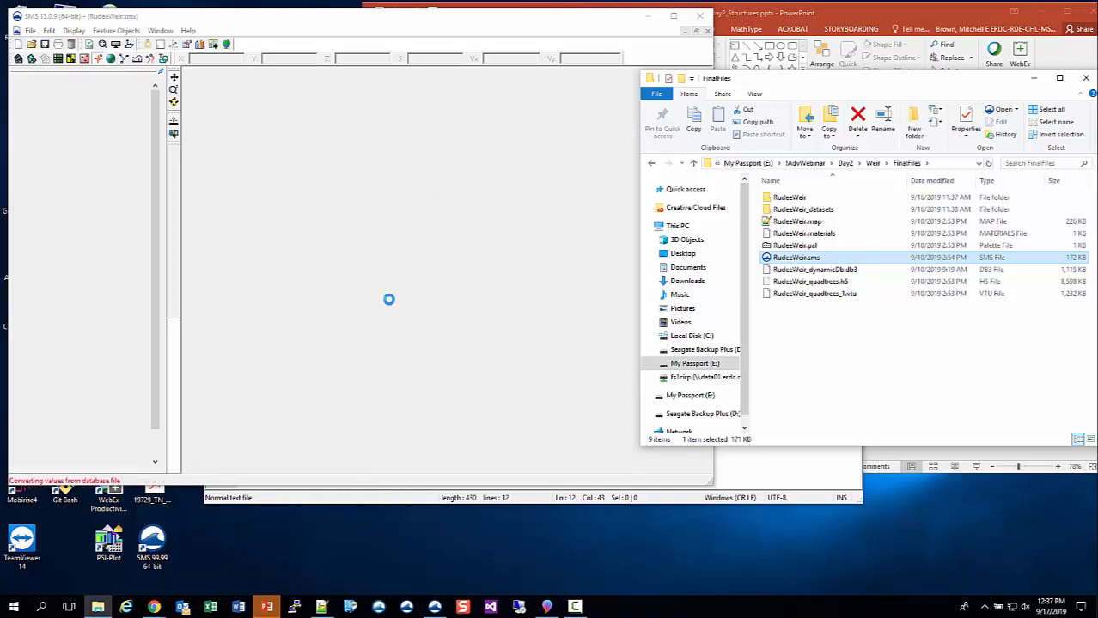
# - Switch to the Chrome window with the Advanced CMS Webinar page and open the CMS Documentation Portal on CIRPwiki
pyautogui.moveTo(155, 608)
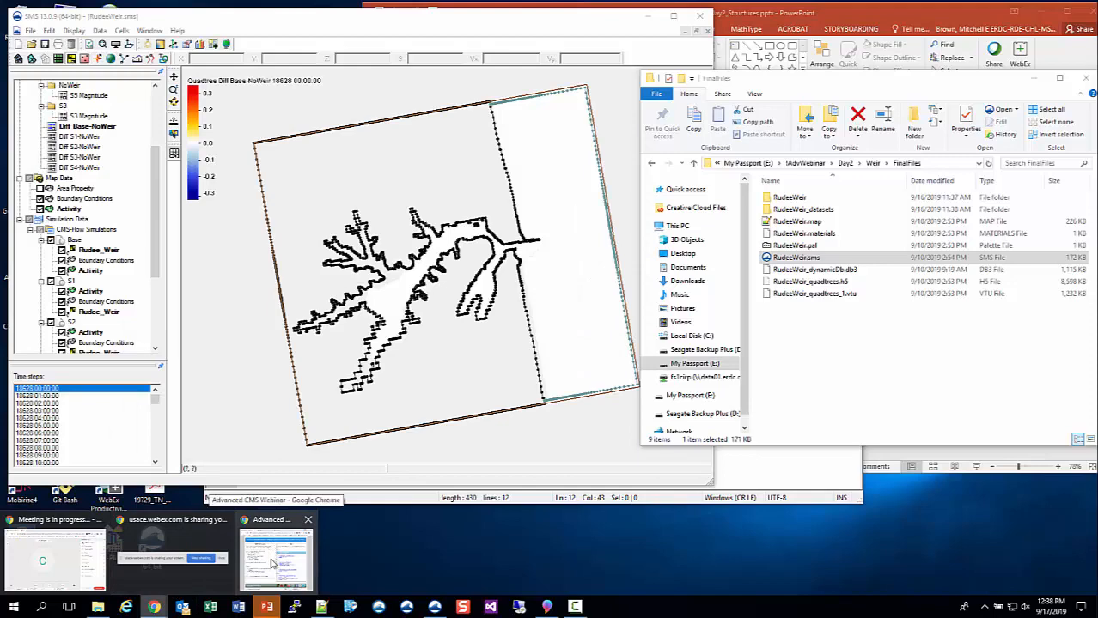
pyautogui.click(273, 560)
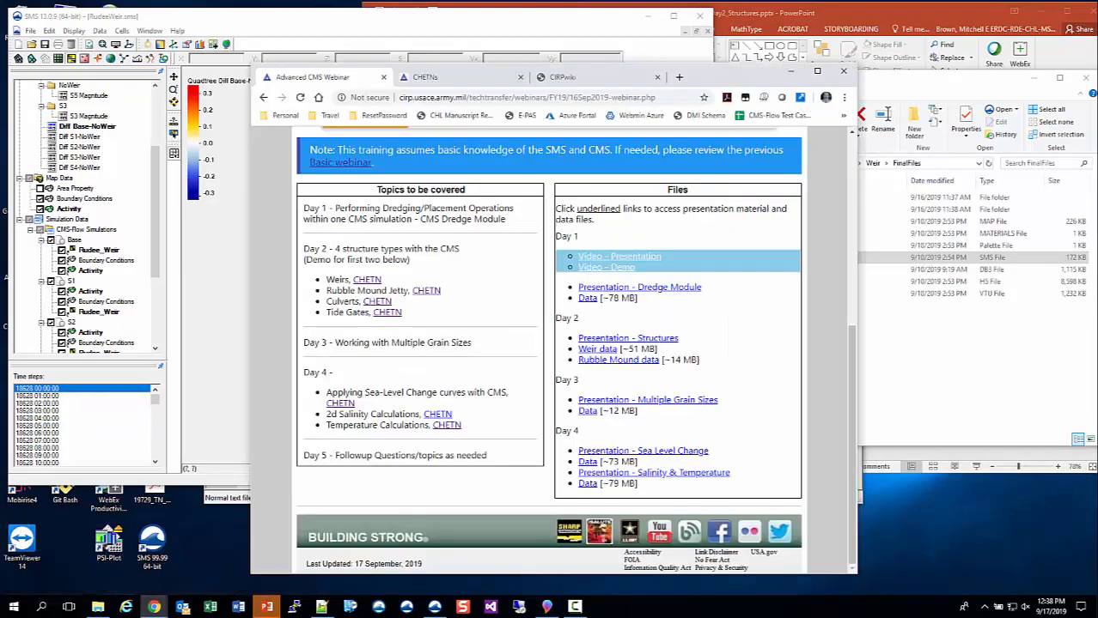
pyautogui.click(587, 78)
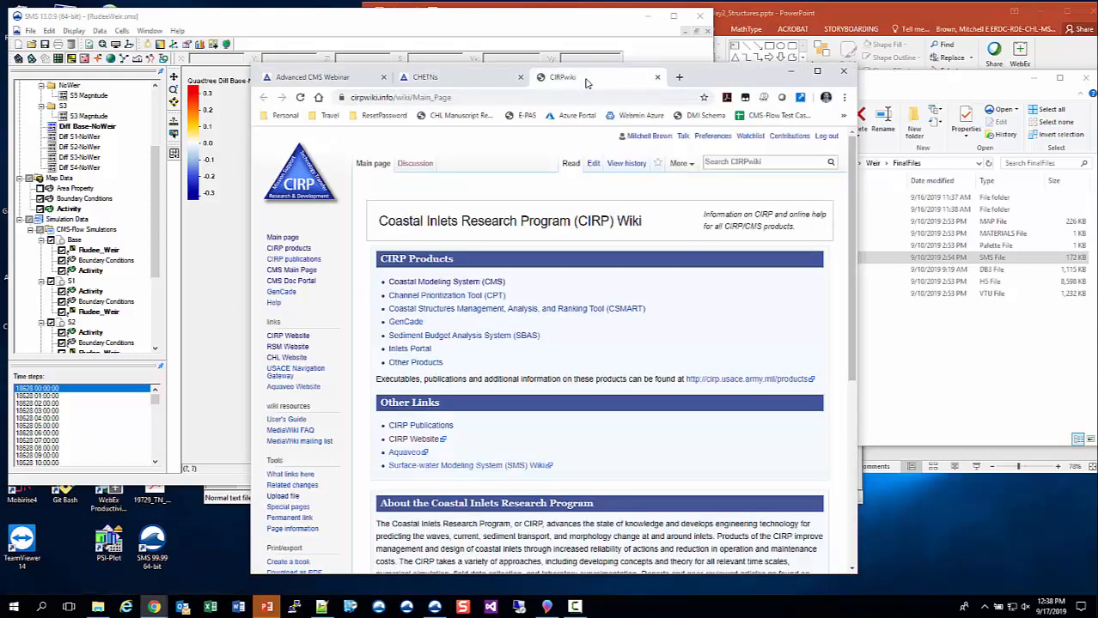
pyautogui.click(297, 288)
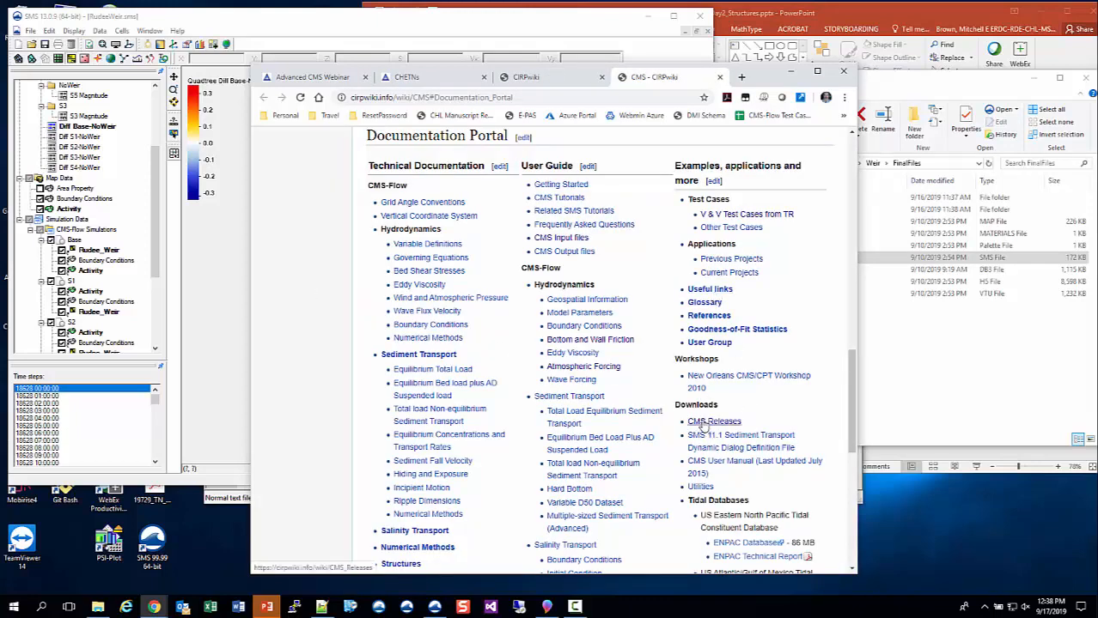
# - Open the CMS Releases page and download CMS2D_V5p1r12.zip for CMS 5.1 Update 12
pyautogui.scroll(-3, 703, 427)
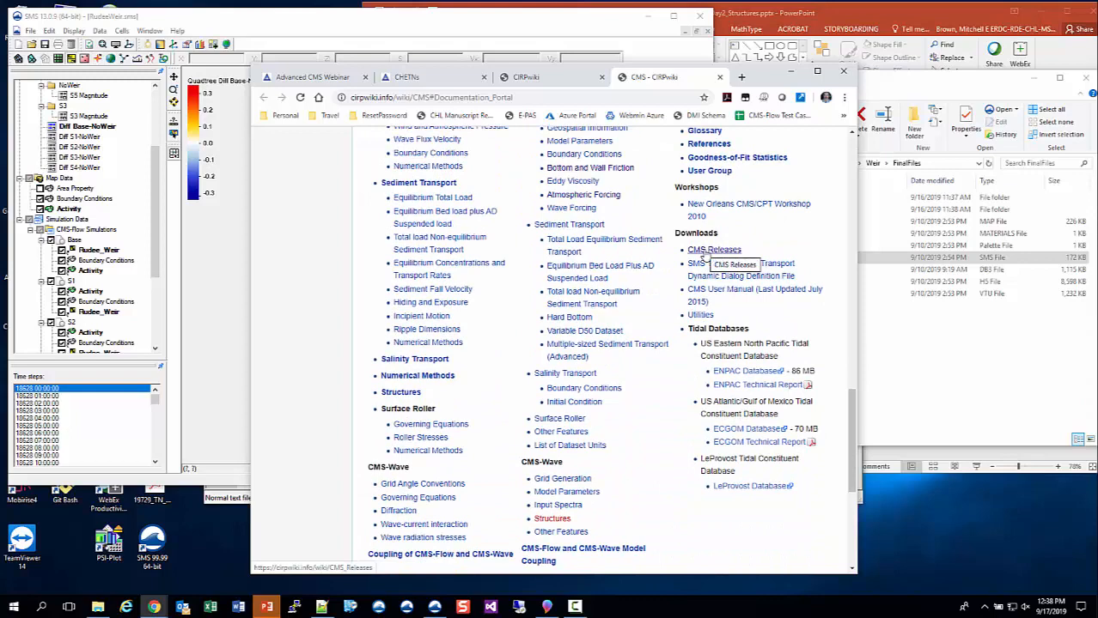
pyautogui.click(706, 250)
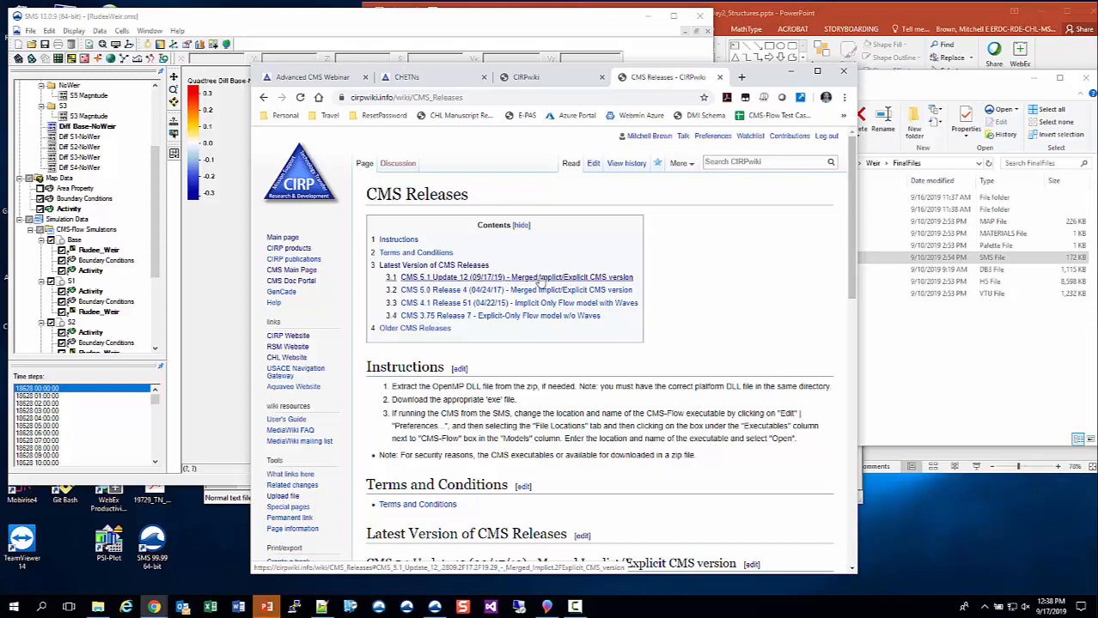
pyautogui.scroll(-4, 539, 280)
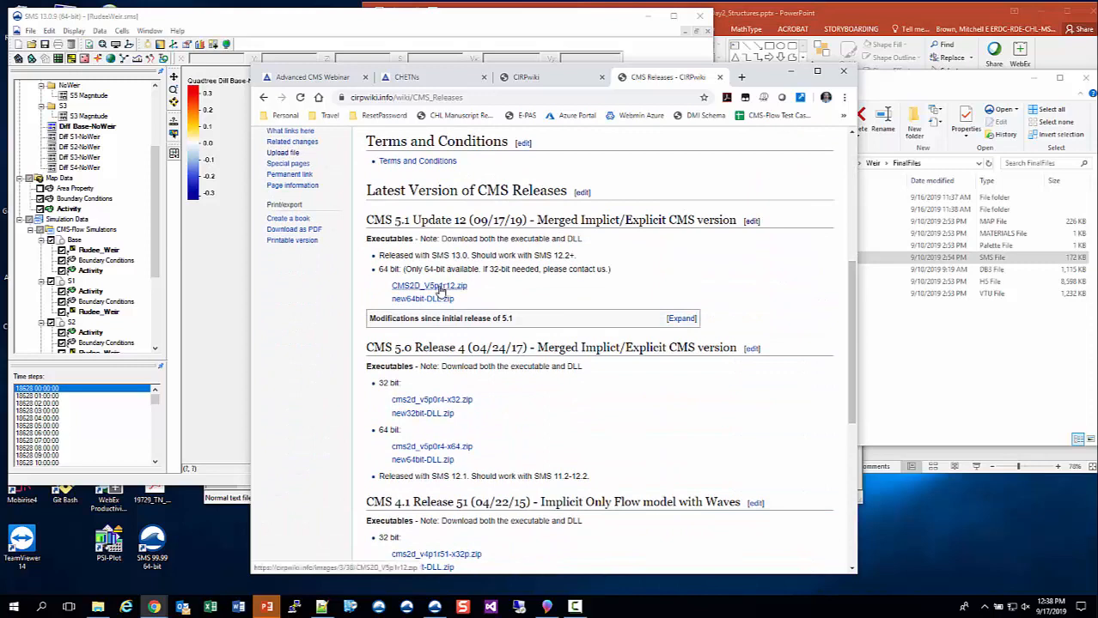
pyautogui.click(440, 290)
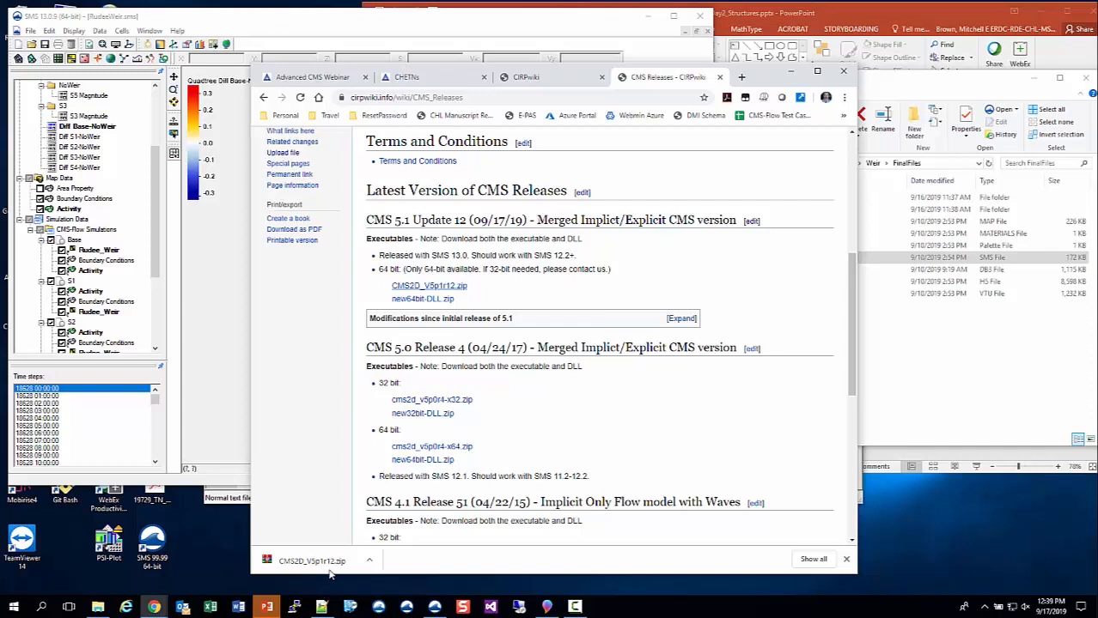
# - Switch to SMS and set the CMS-Flow model executable to CMS2D_V5p1.exe in the preferences' file locations
pyautogui.click(378, 16)
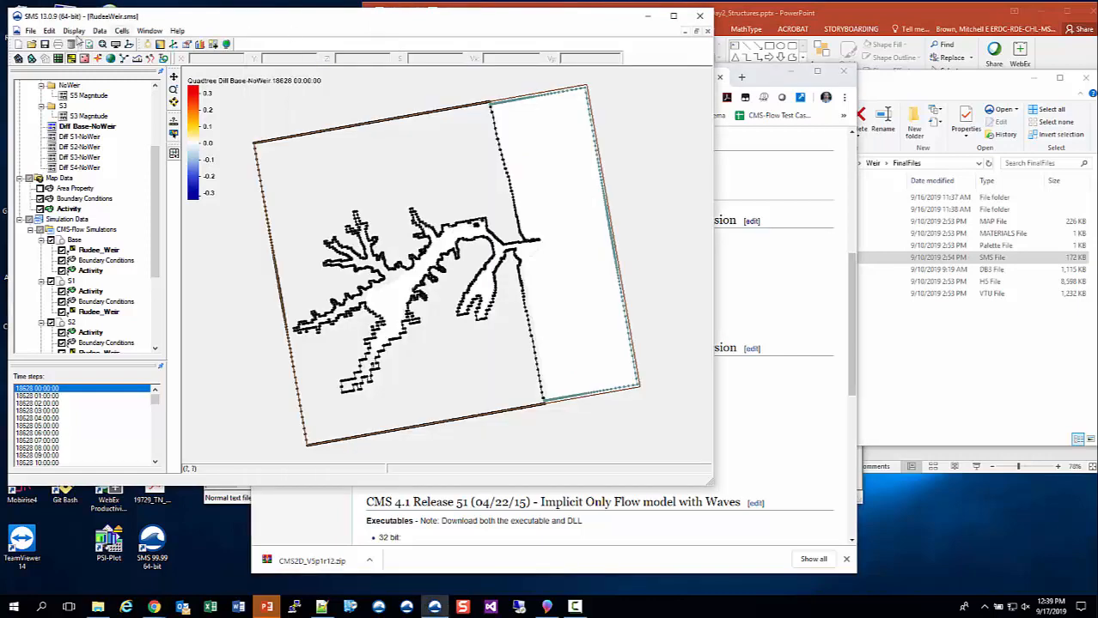
pyautogui.click(50, 31)
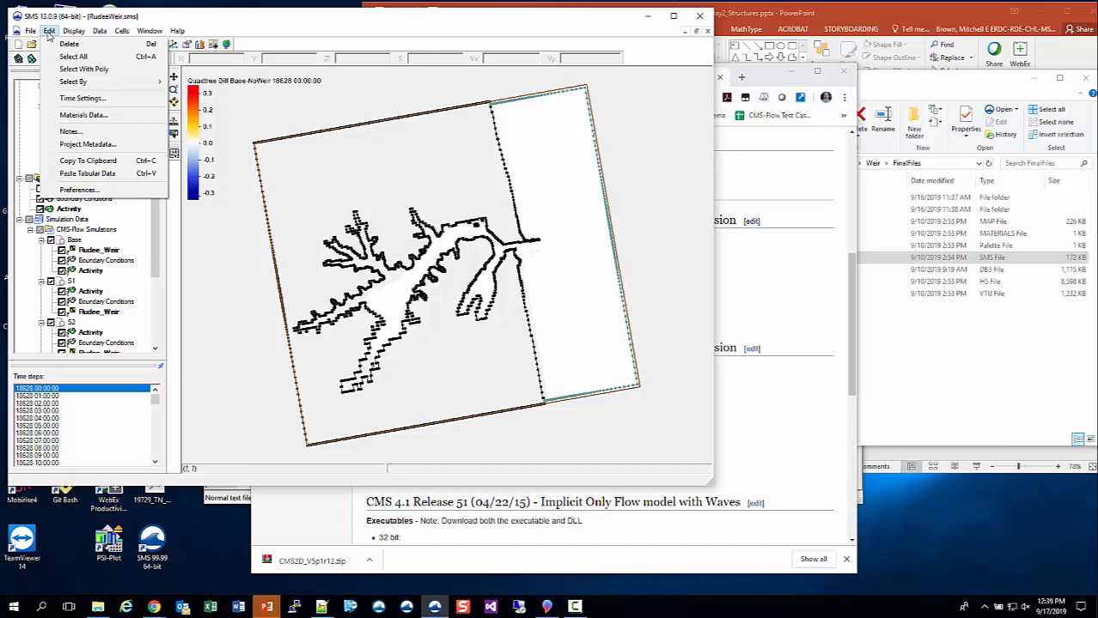
pyautogui.click(109, 191)
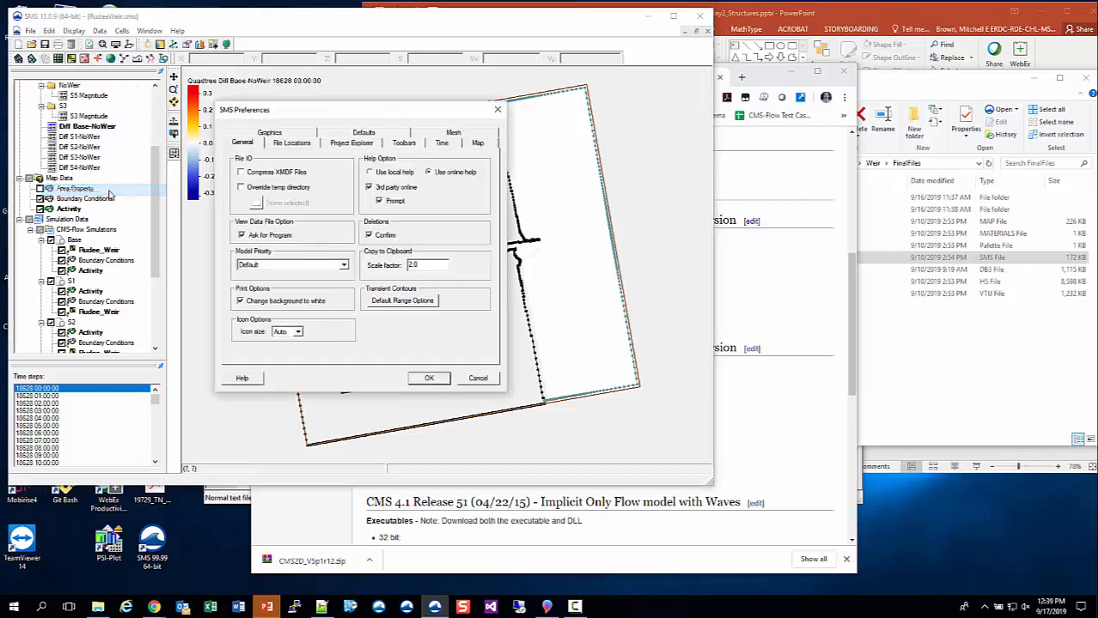
pyautogui.click(295, 144)
pyautogui.scroll(-3, 274, 249)
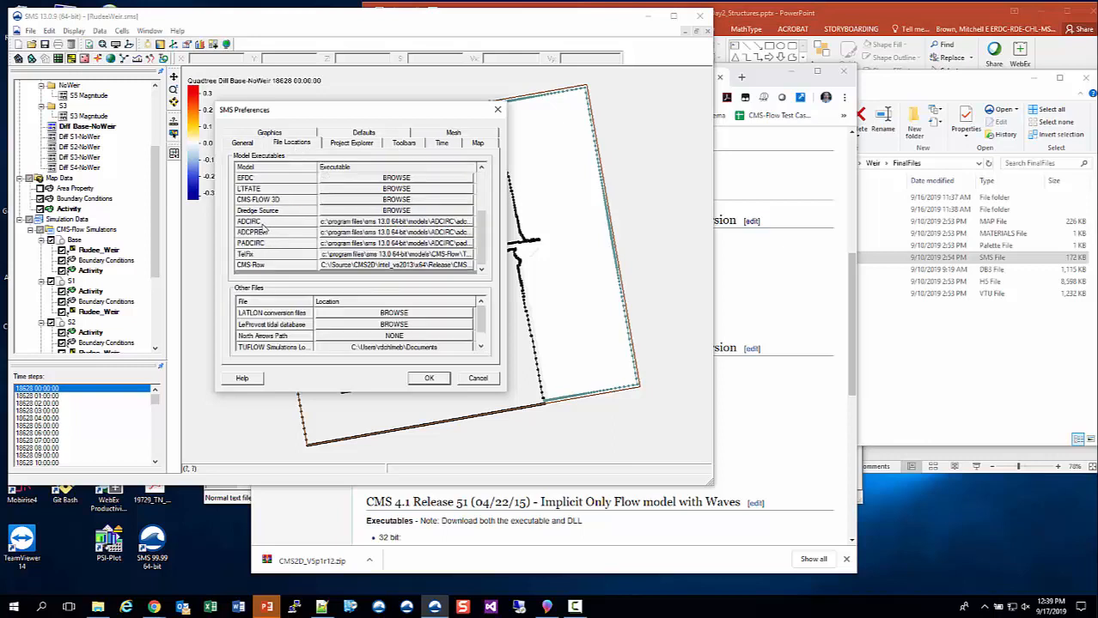
pyautogui.click(266, 268)
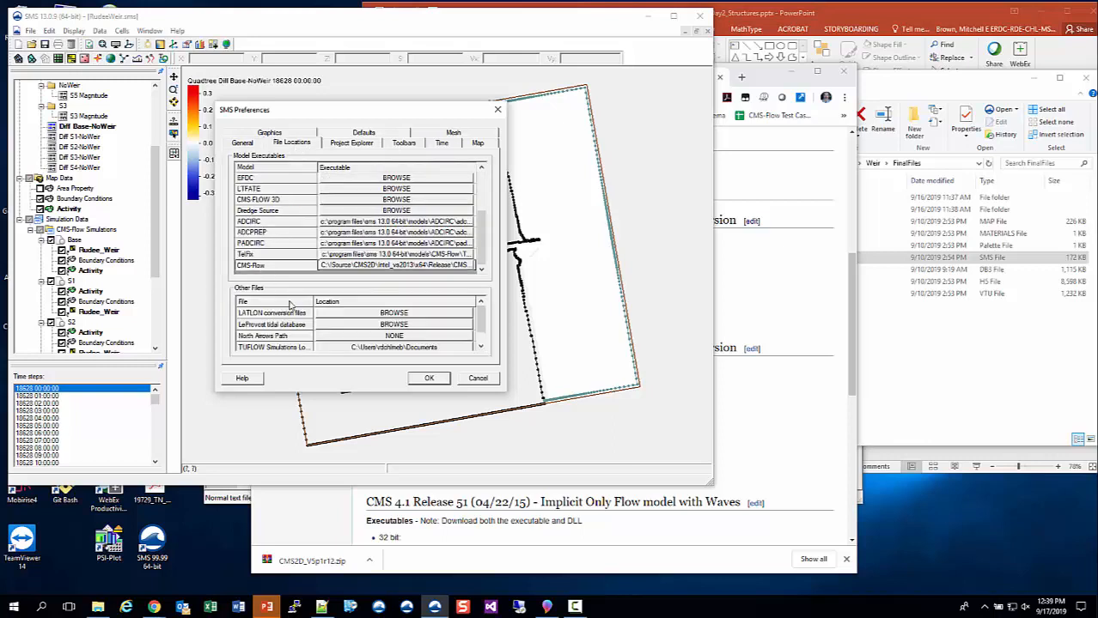
pyautogui.click(359, 268)
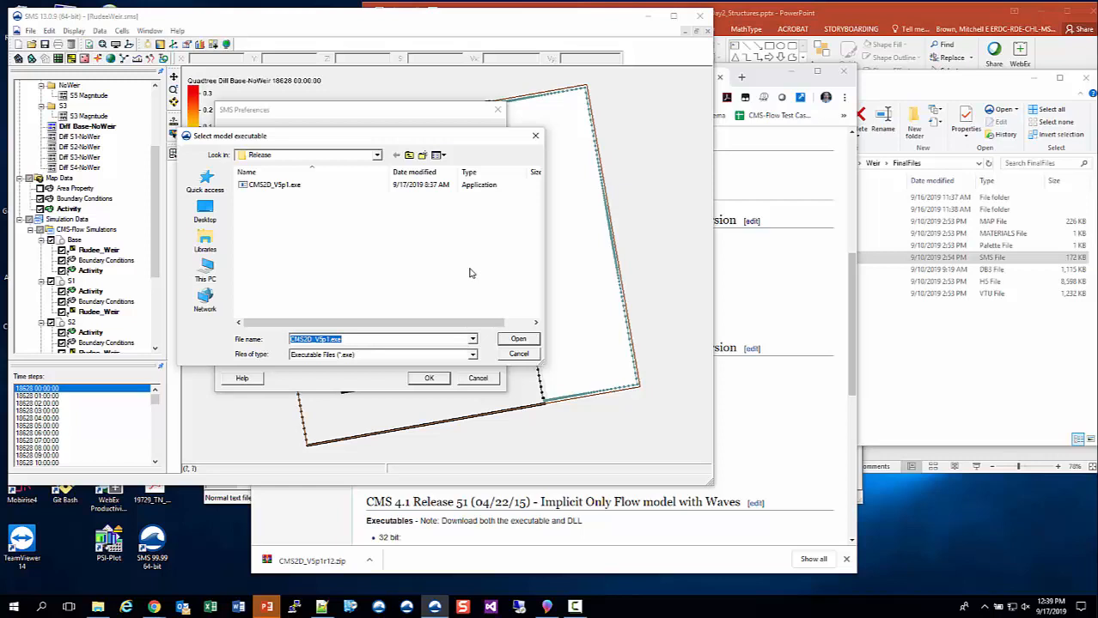
pyautogui.click(278, 188)
pyautogui.click(518, 340)
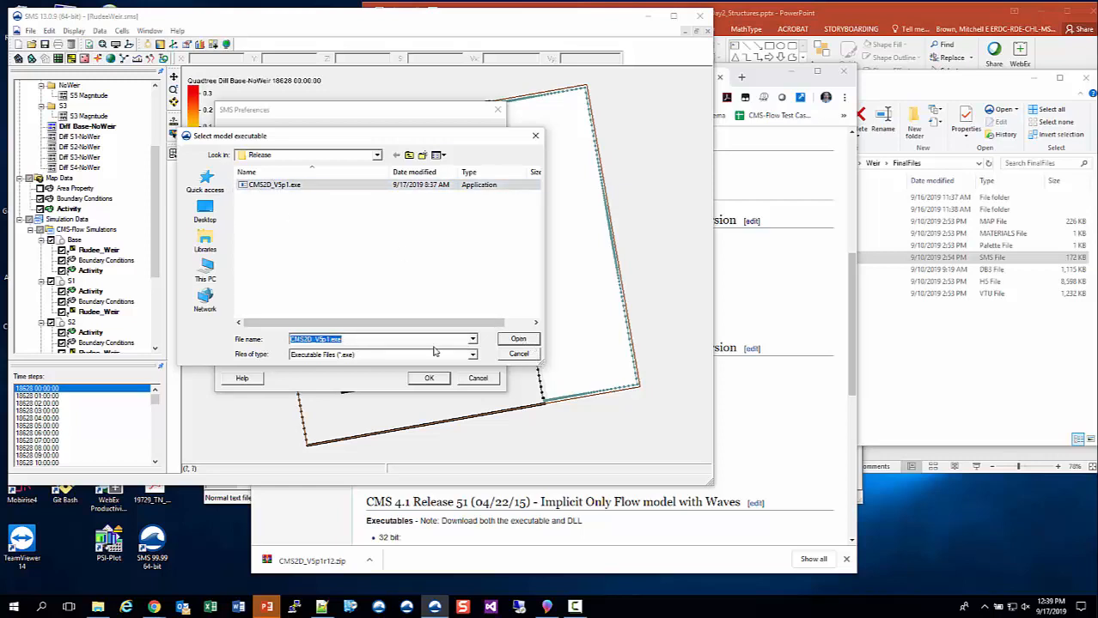
pyautogui.click(430, 379)
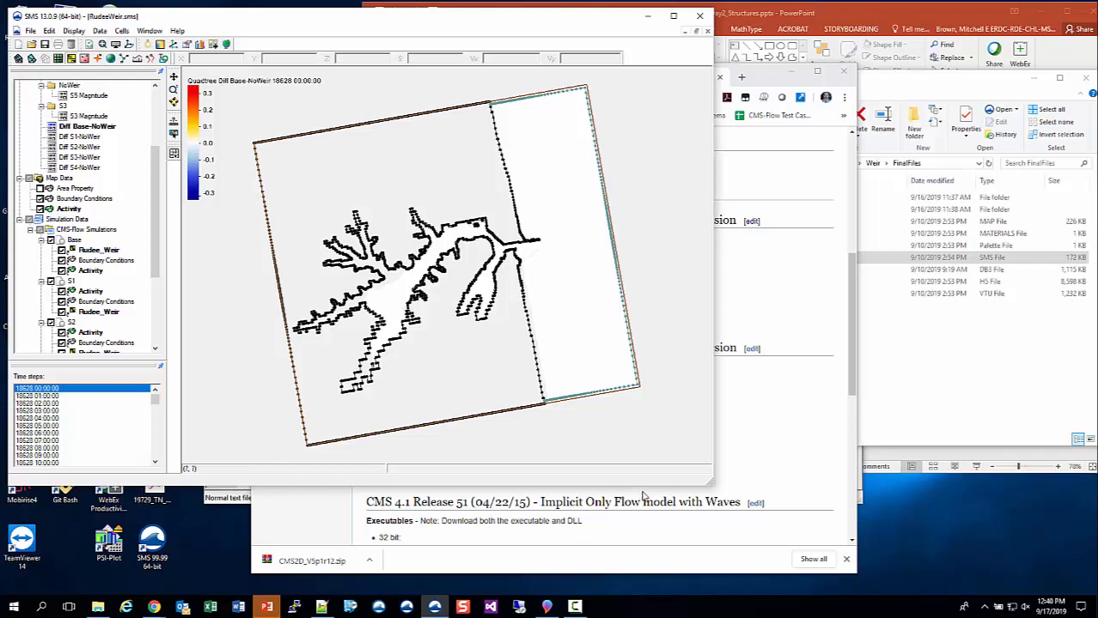
# - Enlarge the SMS window and collapse the S2, S1, S4, NoWeir and S3 dataset folders to reach the CMS-Flow simulations
pyautogui.moveTo(641, 487); pyautogui.dragTo(641, 581)
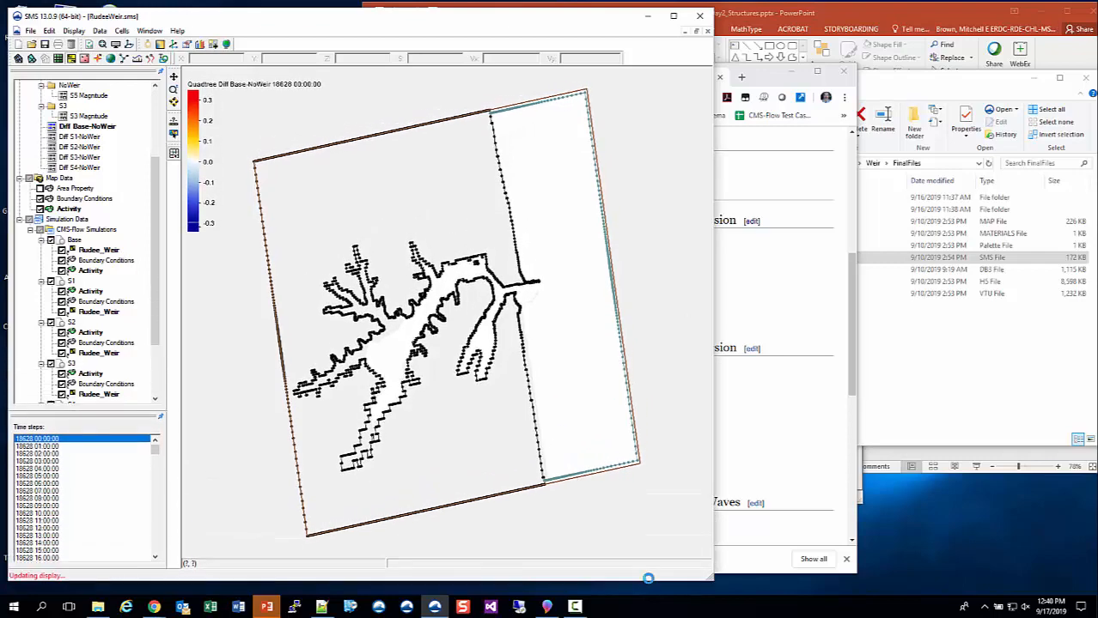
pyautogui.scroll(4, 86, 202)
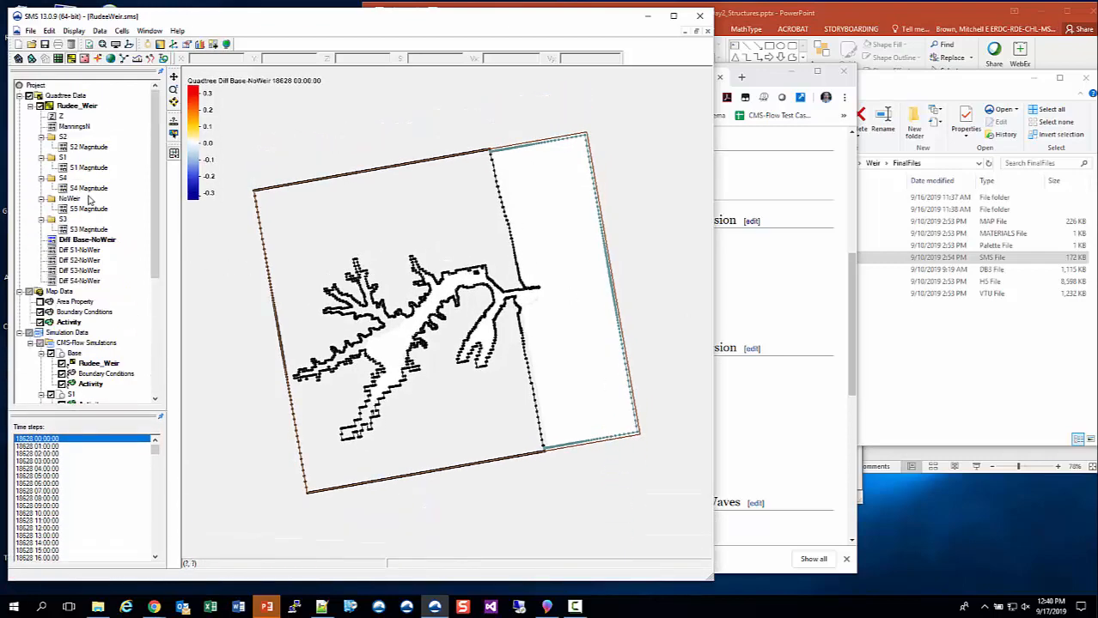
pyautogui.click(40, 136)
pyautogui.click(41, 147)
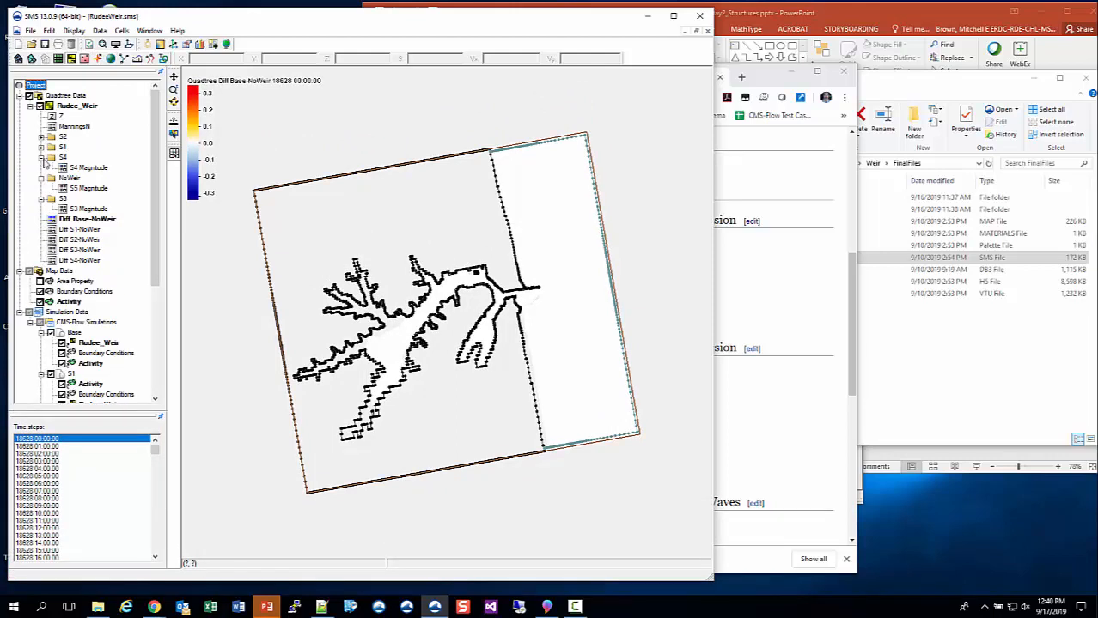
pyautogui.click(40, 157)
pyautogui.click(40, 168)
pyautogui.click(40, 178)
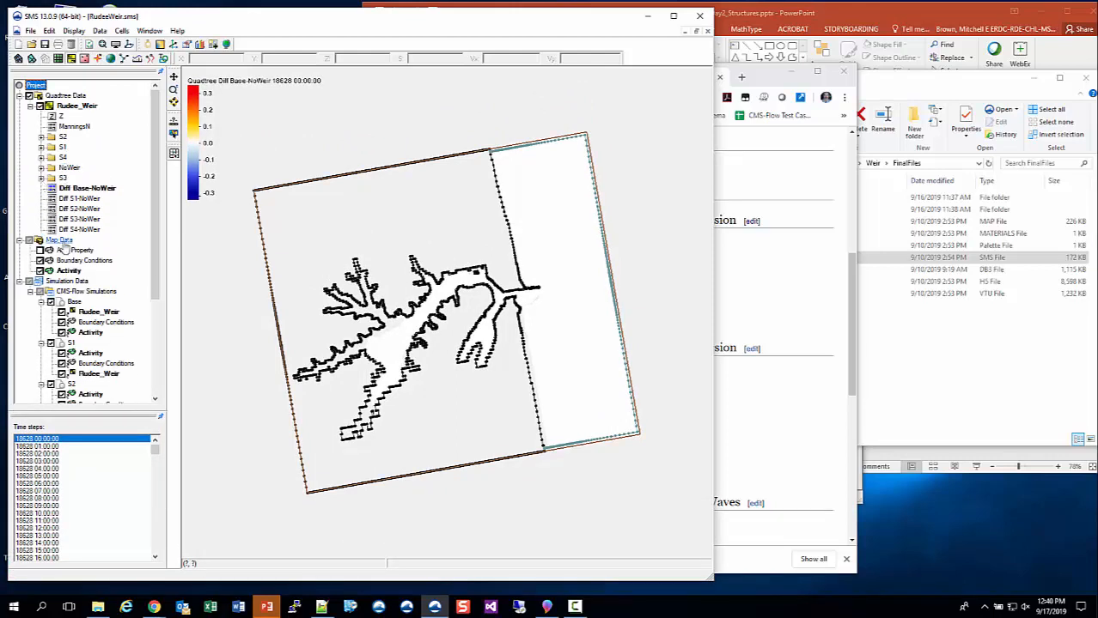
pyautogui.scroll(-5, 107, 314)
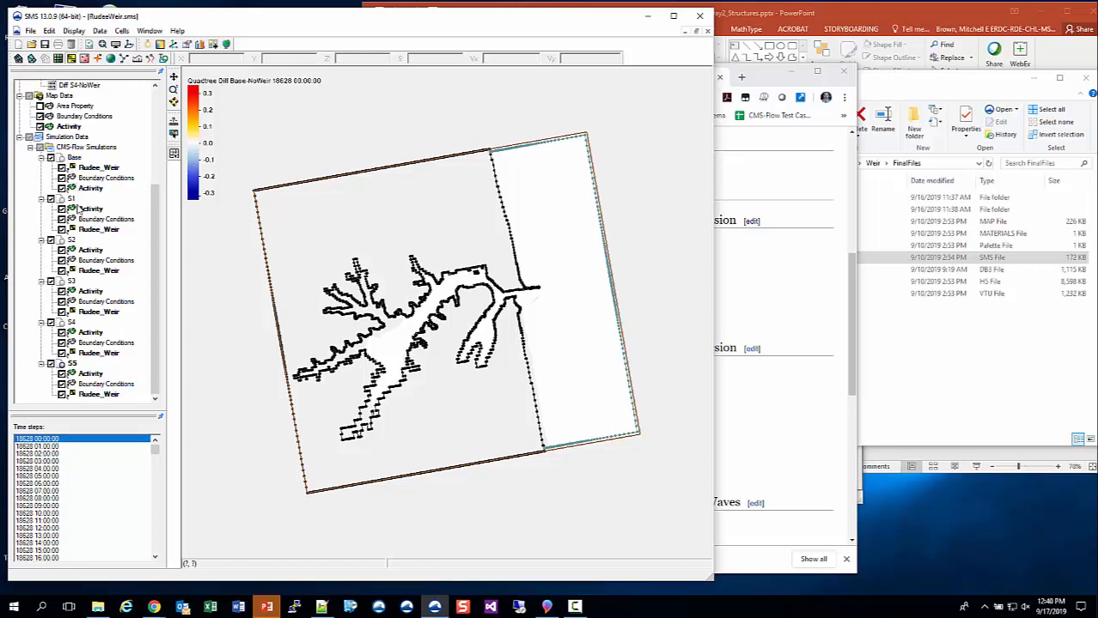
# - Open advanced.cmcards from FinalFiles\RudeeWeir\CMS-Flow\S1, examine the weir distribution coefficients, and close the editor without saving changes
pyautogui.click(983, 375)
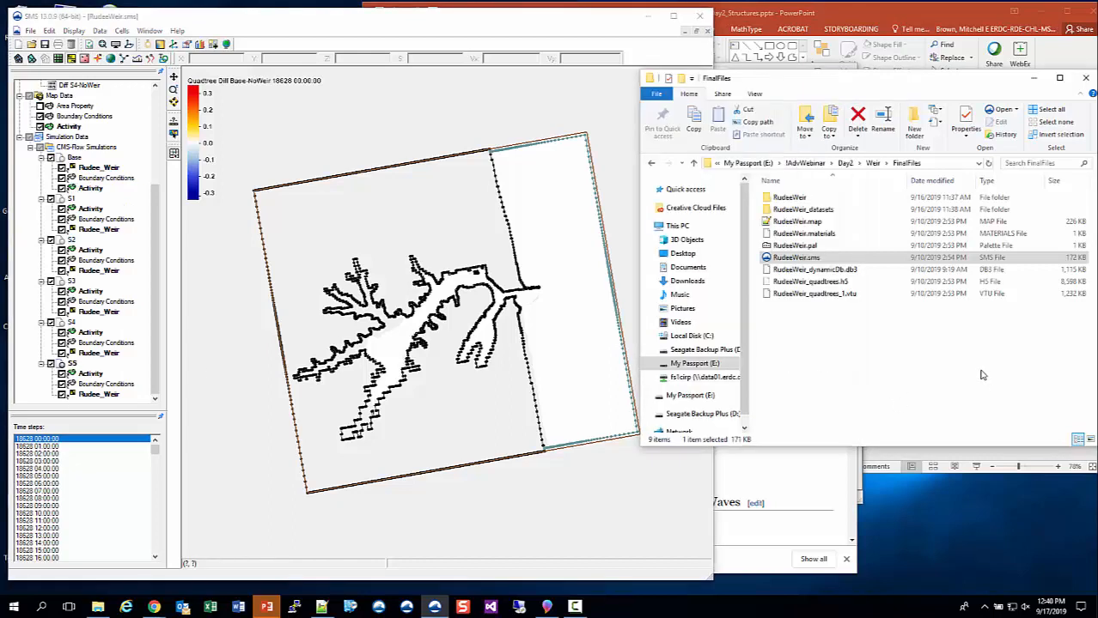
pyautogui.doubleClick(788, 198)
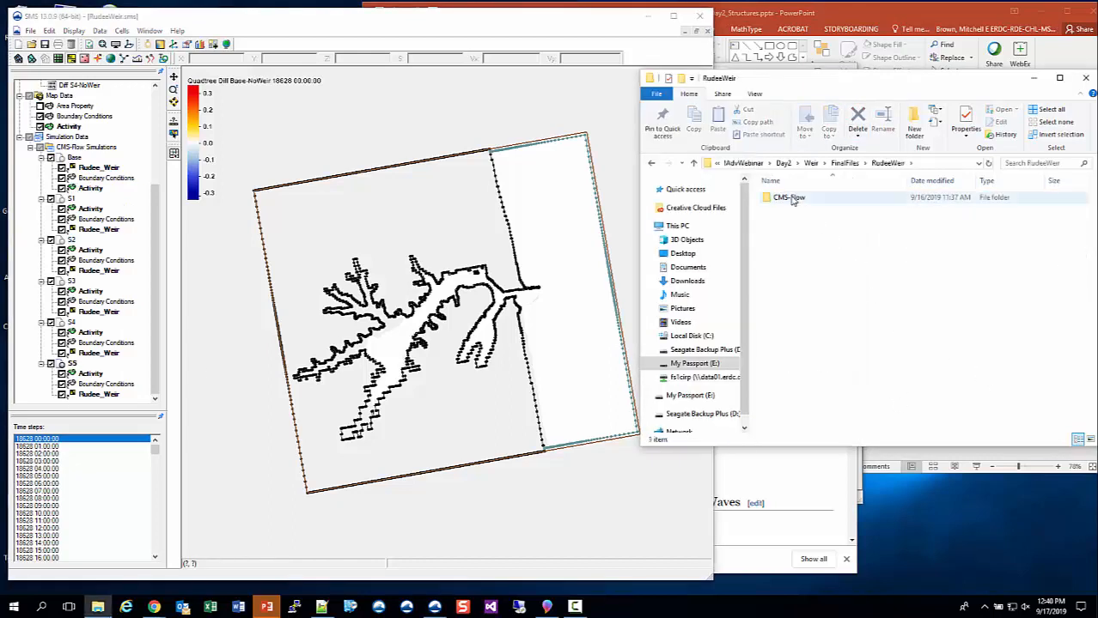
pyautogui.doubleClick(788, 198)
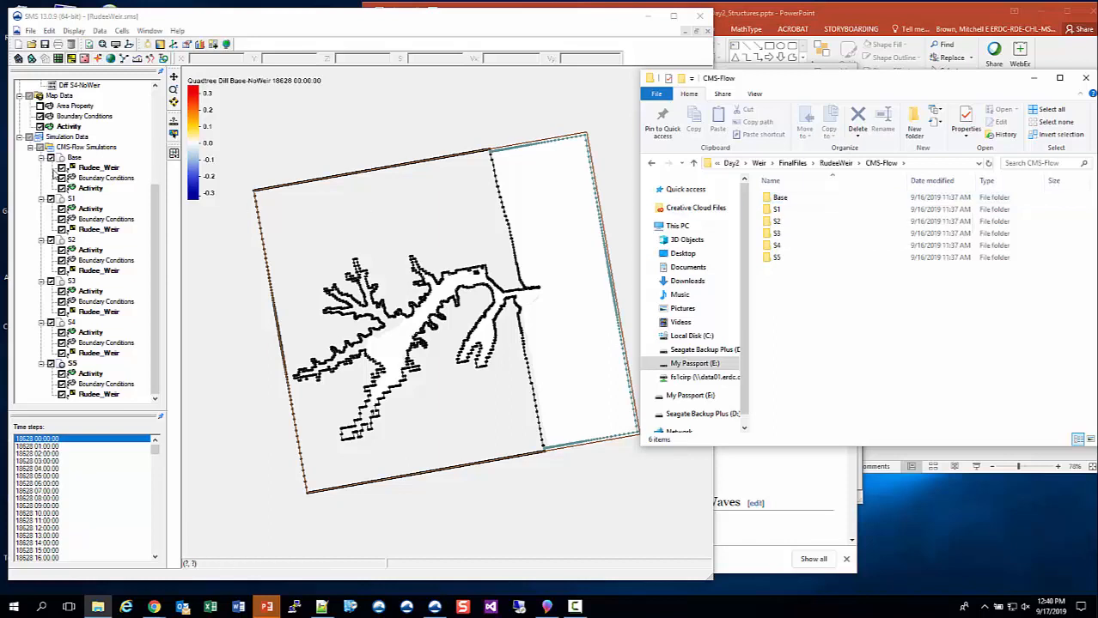
pyautogui.doubleClick(778, 209)
pyautogui.doubleClick(790, 210)
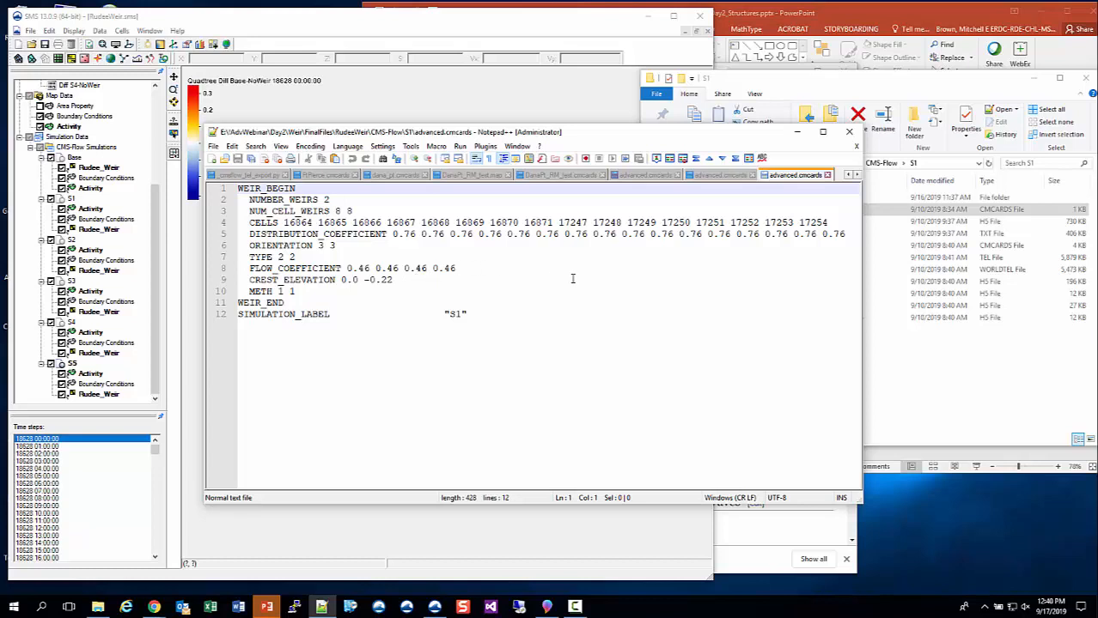
pyautogui.click(413, 236)
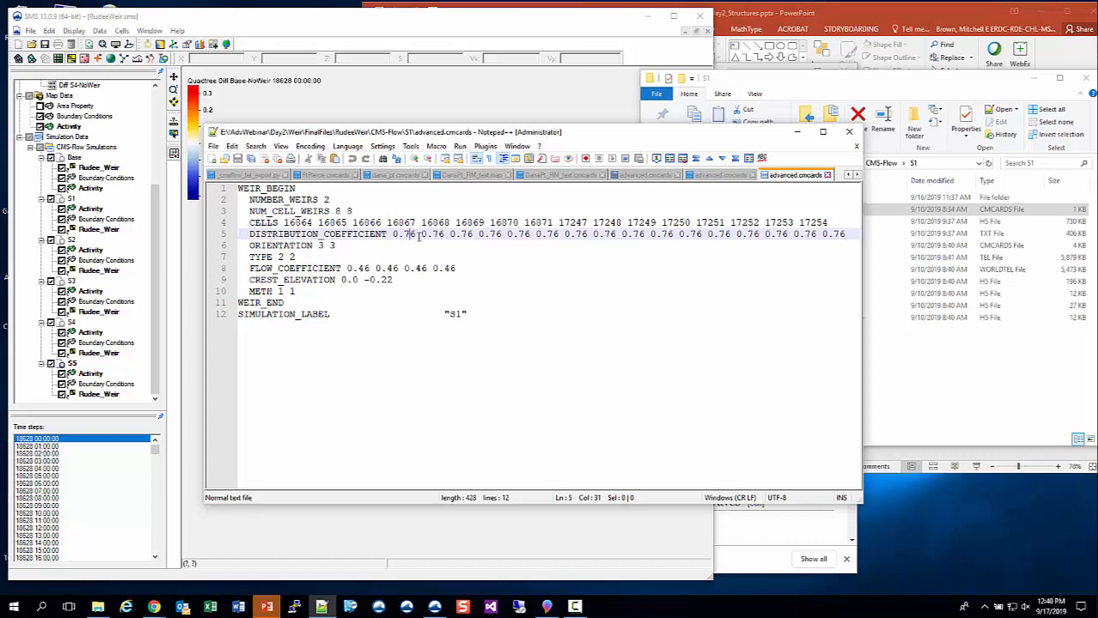
pyautogui.click(851, 133)
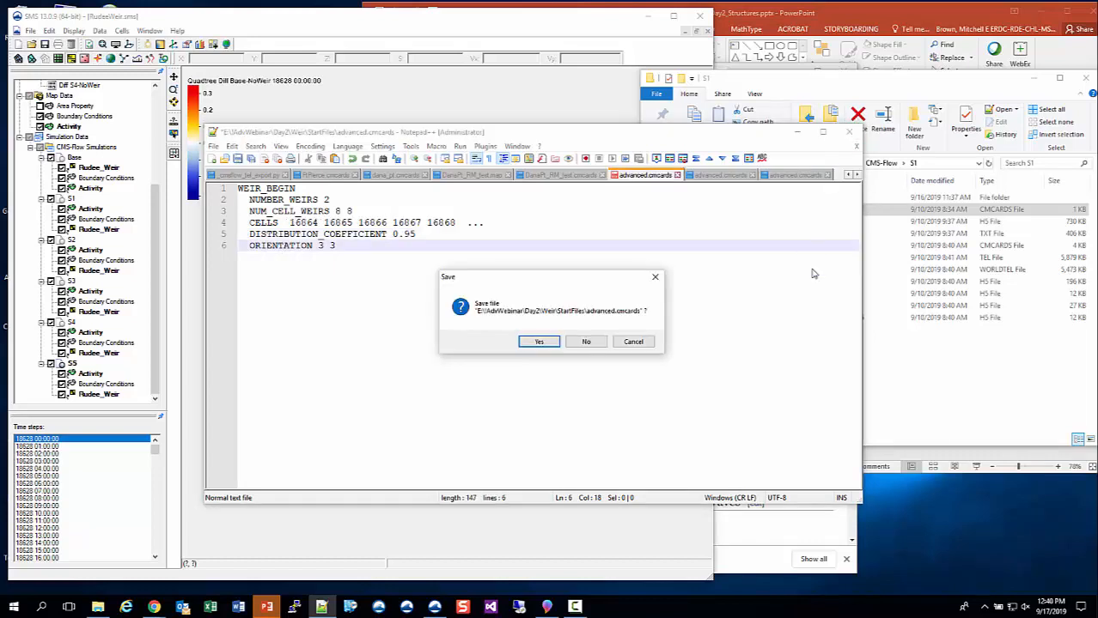
pyautogui.click(582, 343)
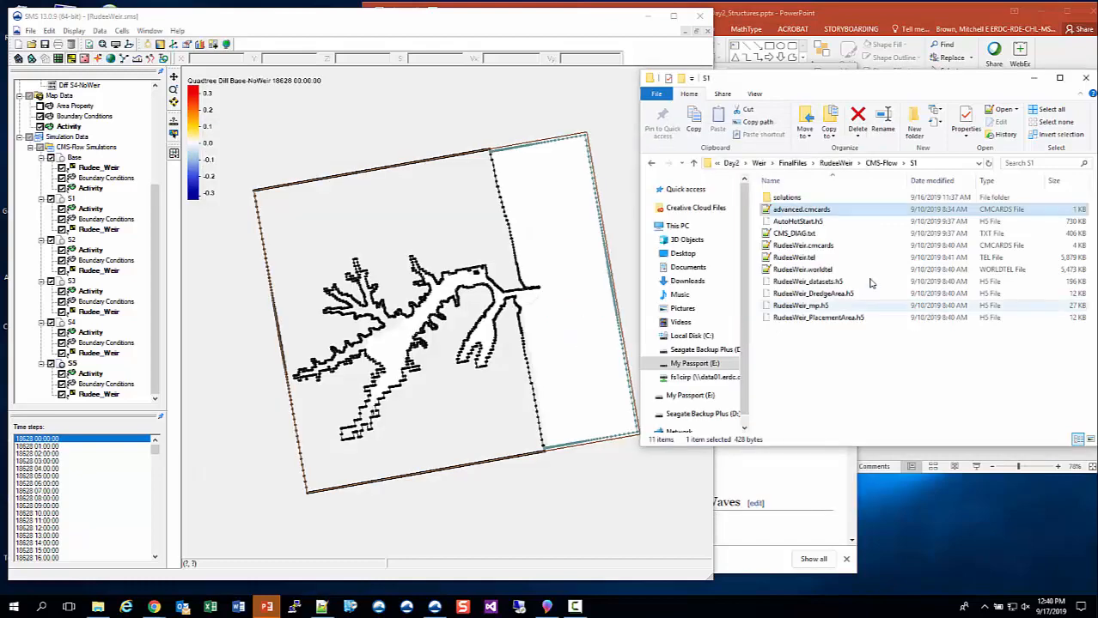
# - Open advanced.cmcards from the S2 simulation folder, examine its weir flow coefficients and crest elevations, and minimize the editor
pyautogui.click(881, 163)
pyautogui.doubleClick(781, 221)
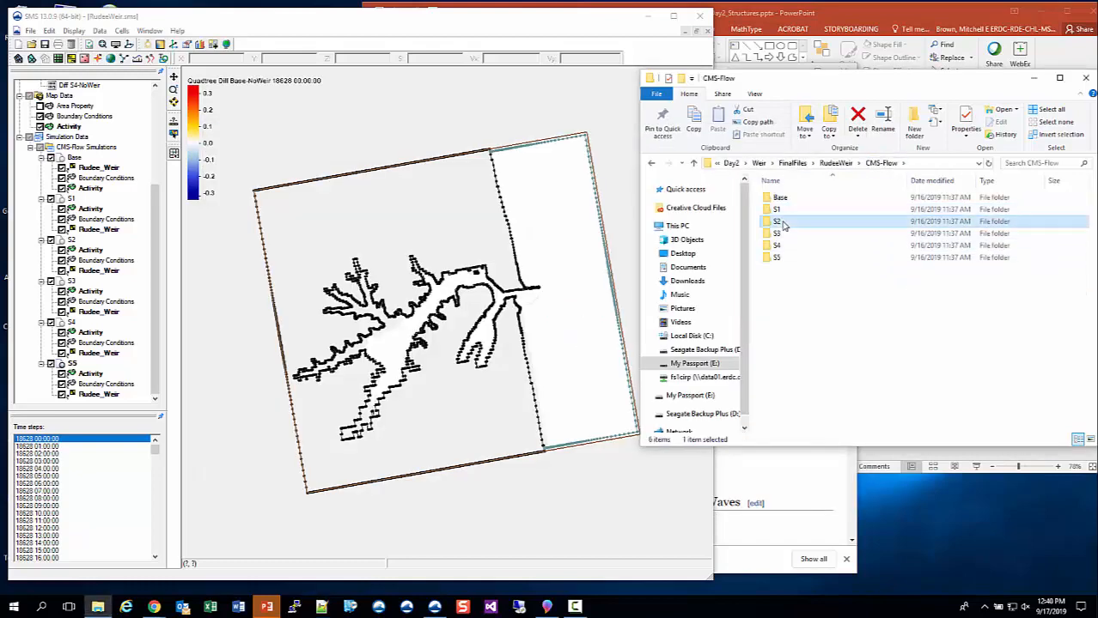
pyautogui.doubleClick(788, 211)
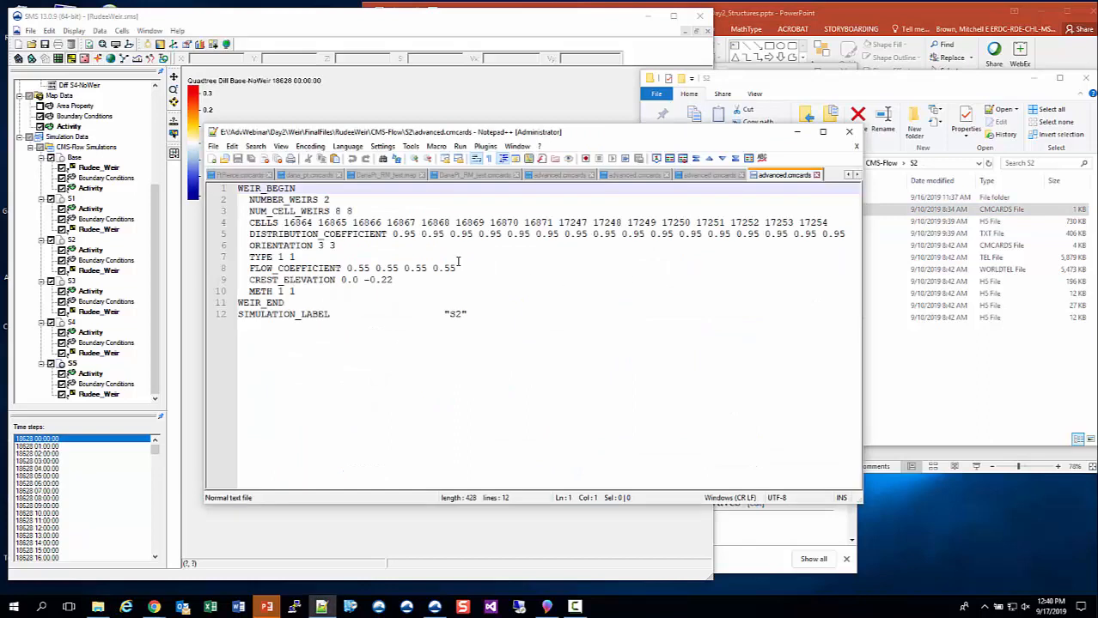
pyautogui.click(364, 269)
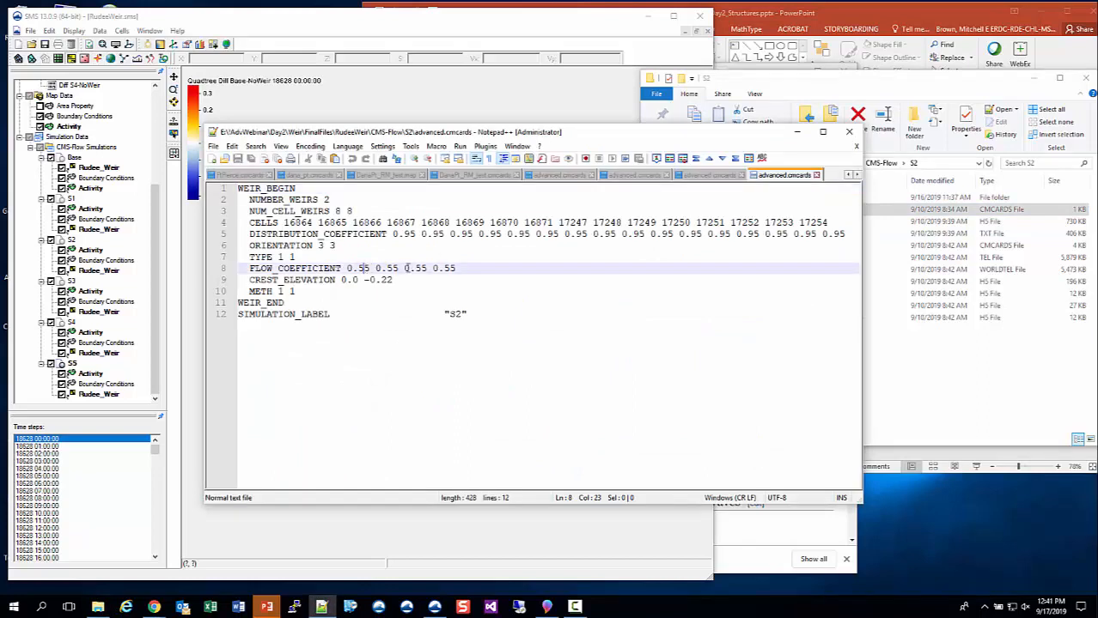
pyautogui.doubleClick(407, 269)
pyautogui.click(446, 269)
pyautogui.click(517, 280)
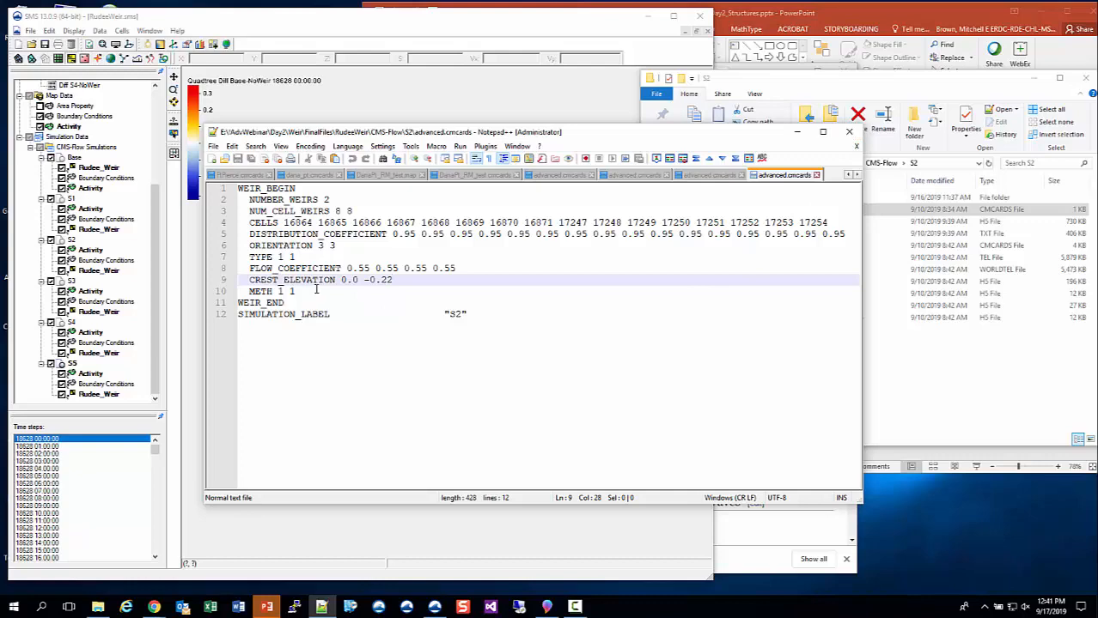
pyautogui.click(799, 136)
# - Switch to SMS, launch CMS-Flow for the Base simulation, and show its running output with the run queue beside the main window
pyautogui.click(522, 20)
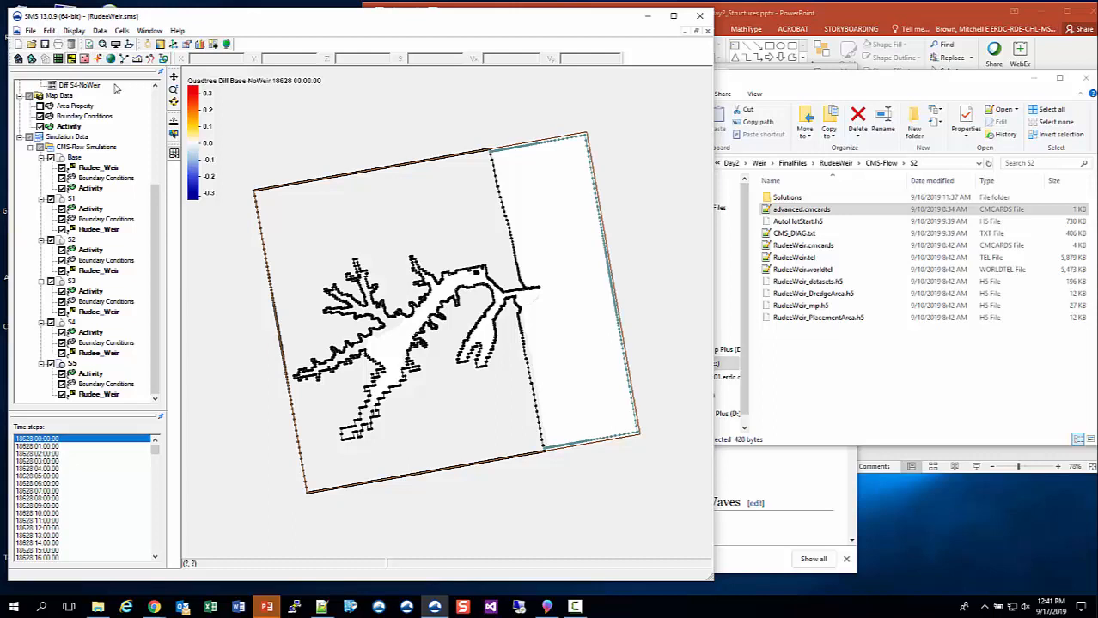
pyautogui.rightClick(73, 159)
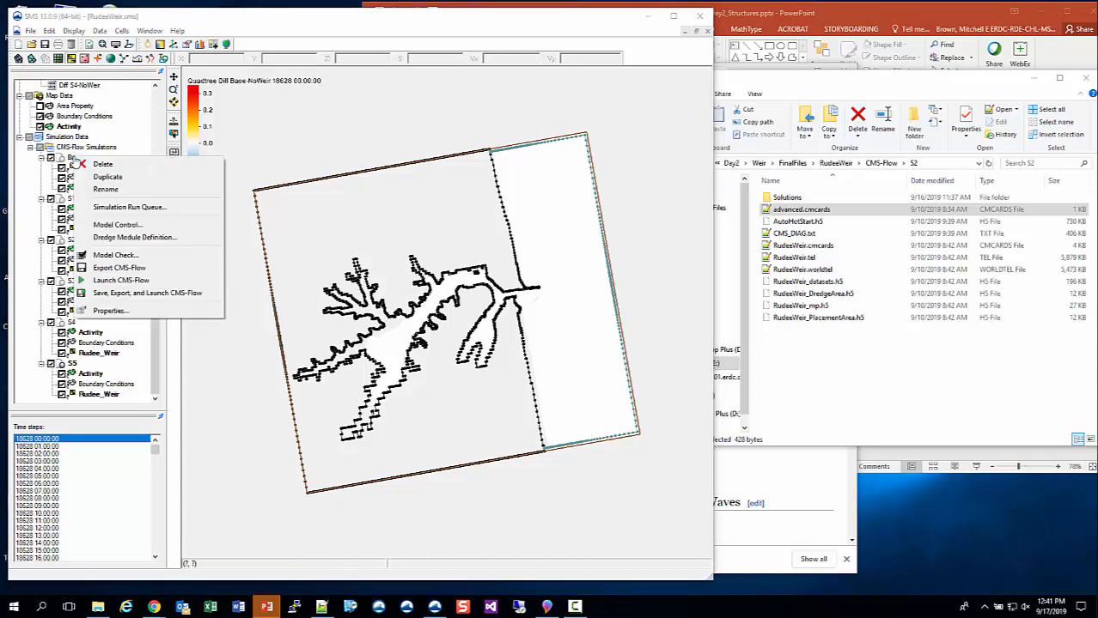
pyautogui.click(128, 281)
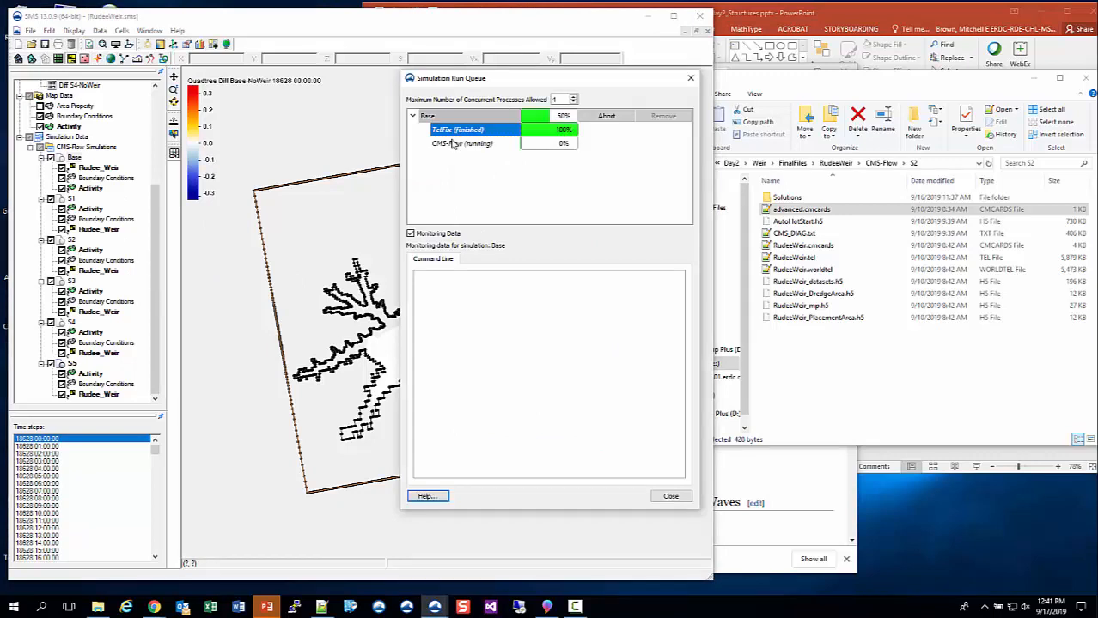
pyautogui.click(453, 143)
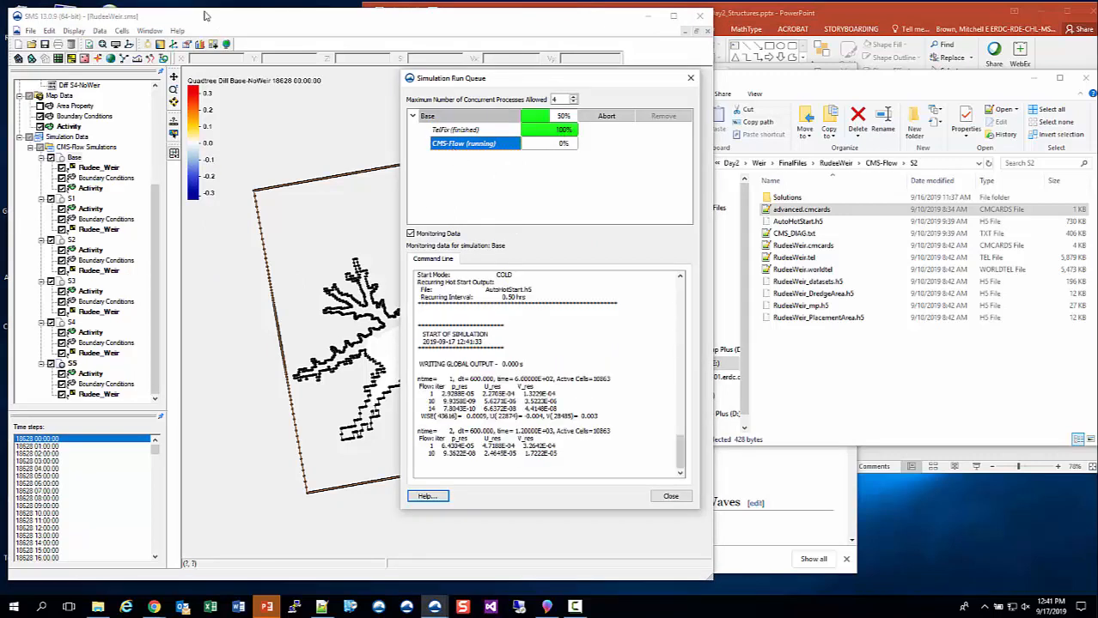
pyautogui.moveTo(535, 83); pyautogui.dragTo(862, 37)
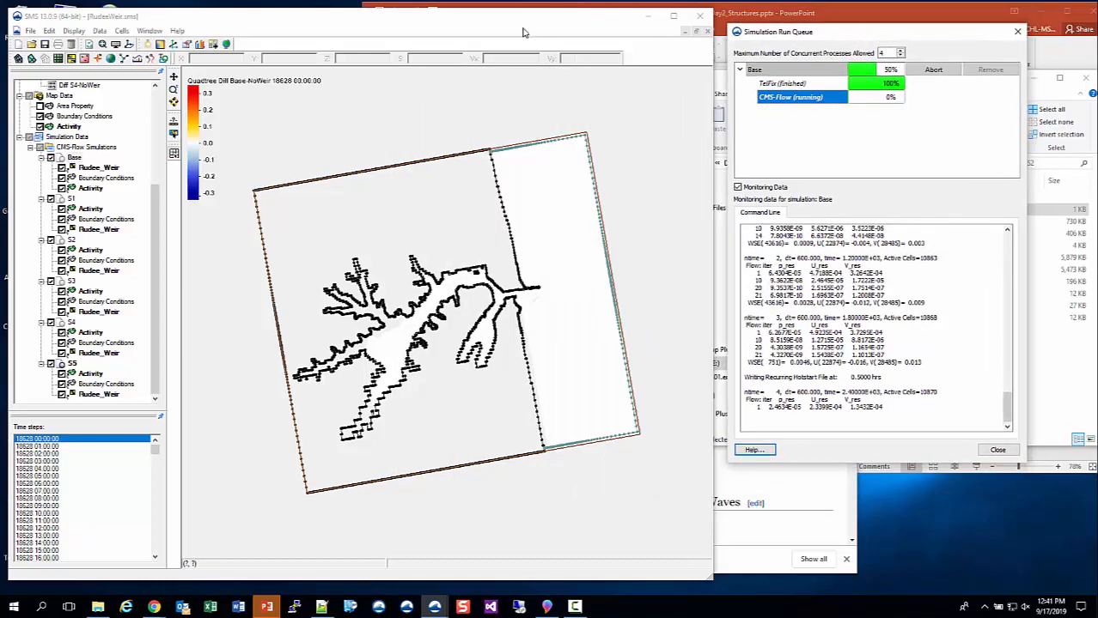
# - Set the maximum number of concurrent processes in the Simulation Run Queue to 2
pyautogui.click(446, 22)
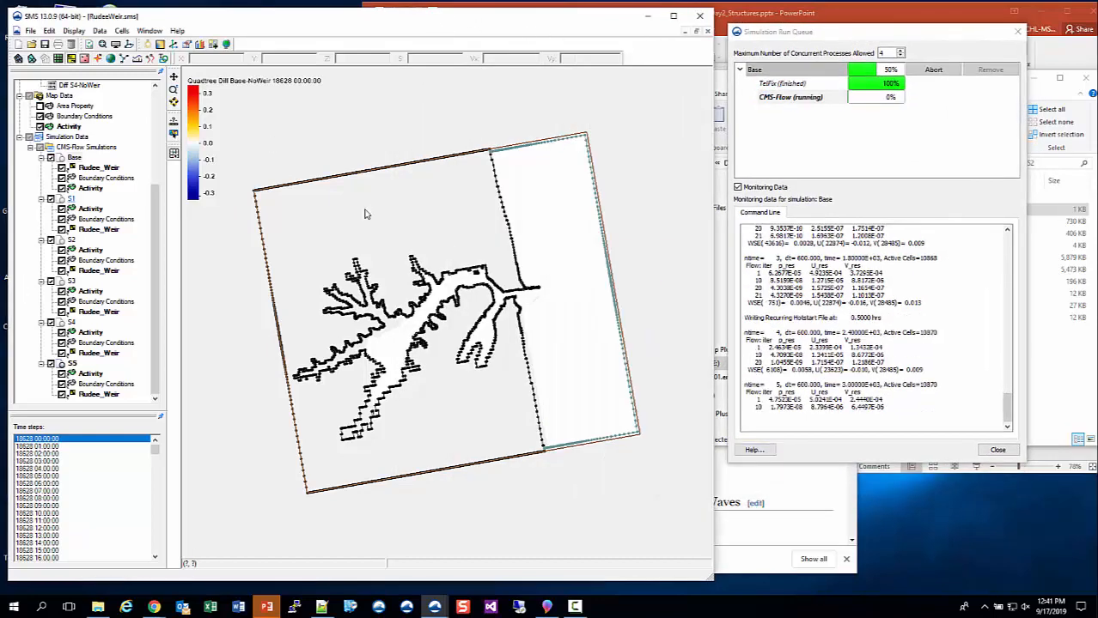
pyautogui.click(883, 52)
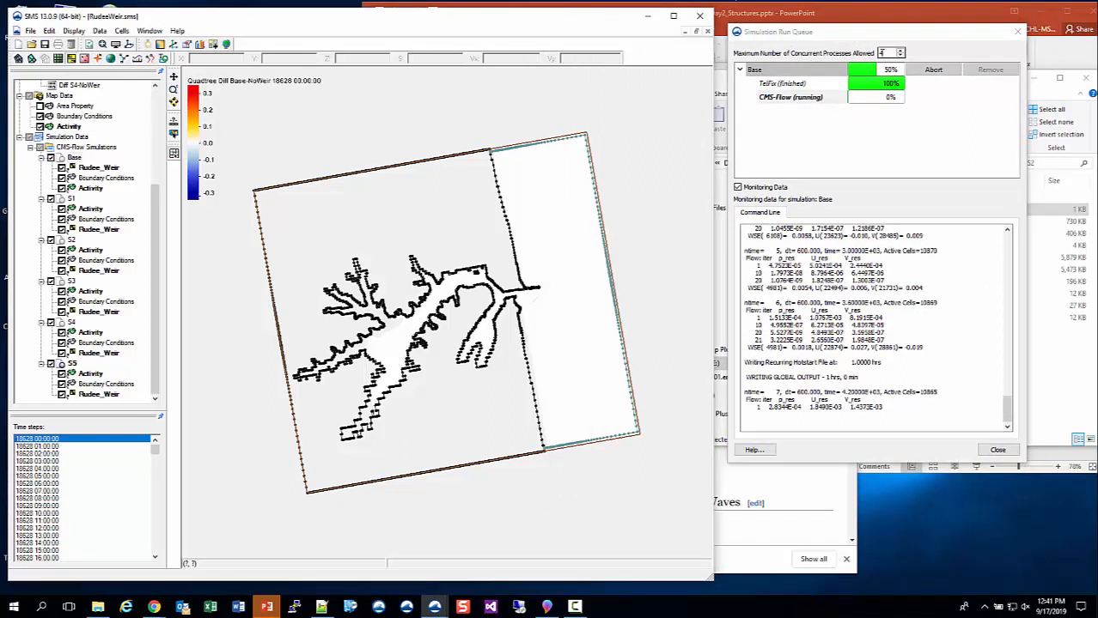
pyautogui.click(892, 53)
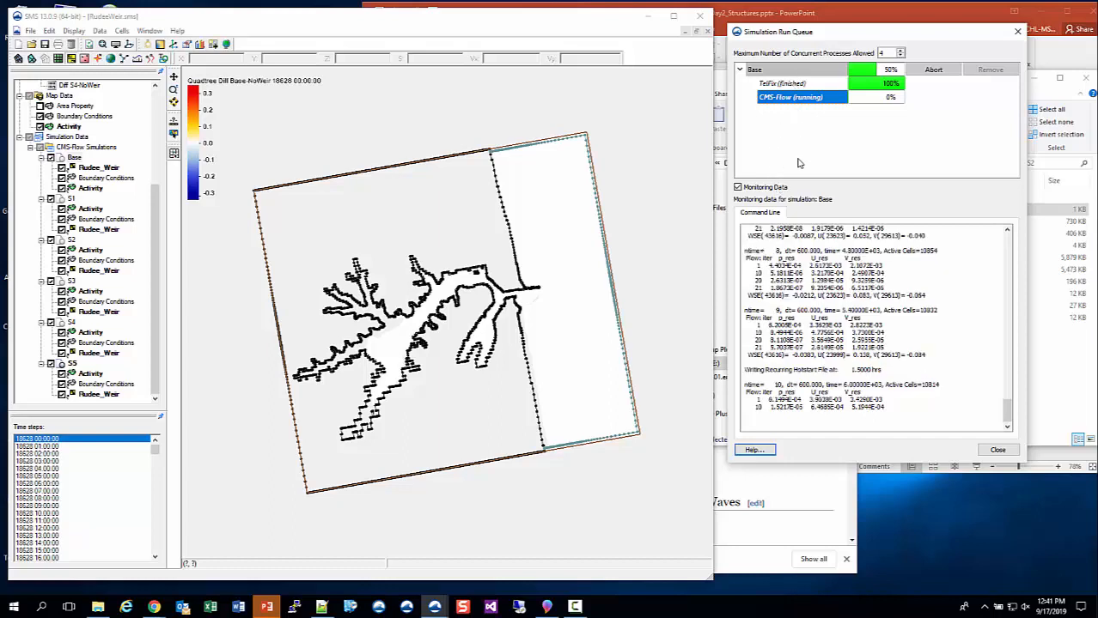
pyautogui.click(901, 54)
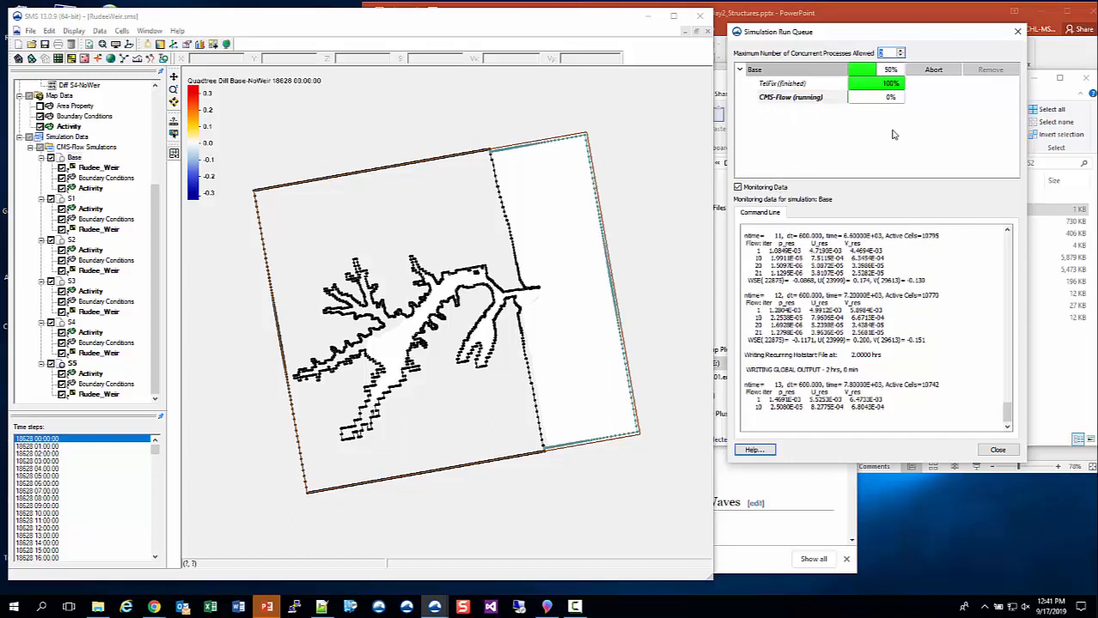
pyautogui.click(892, 134)
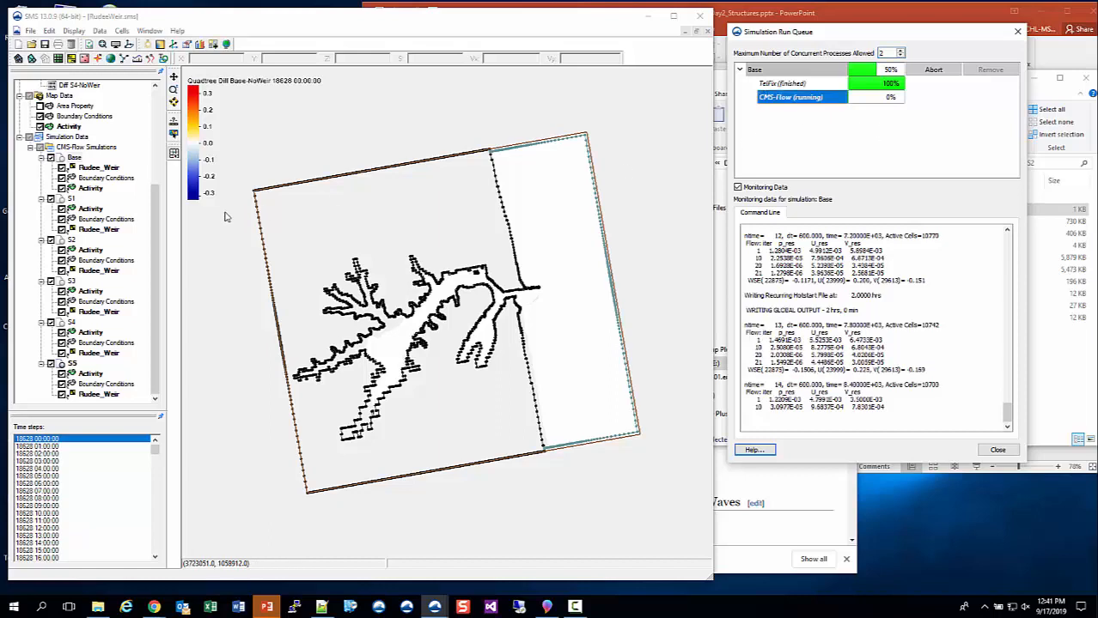
# - Launch CMS-Flow for the S1 simulation, view its running output, and collapse its entry in the run queue
pyautogui.rightClick(69, 200)
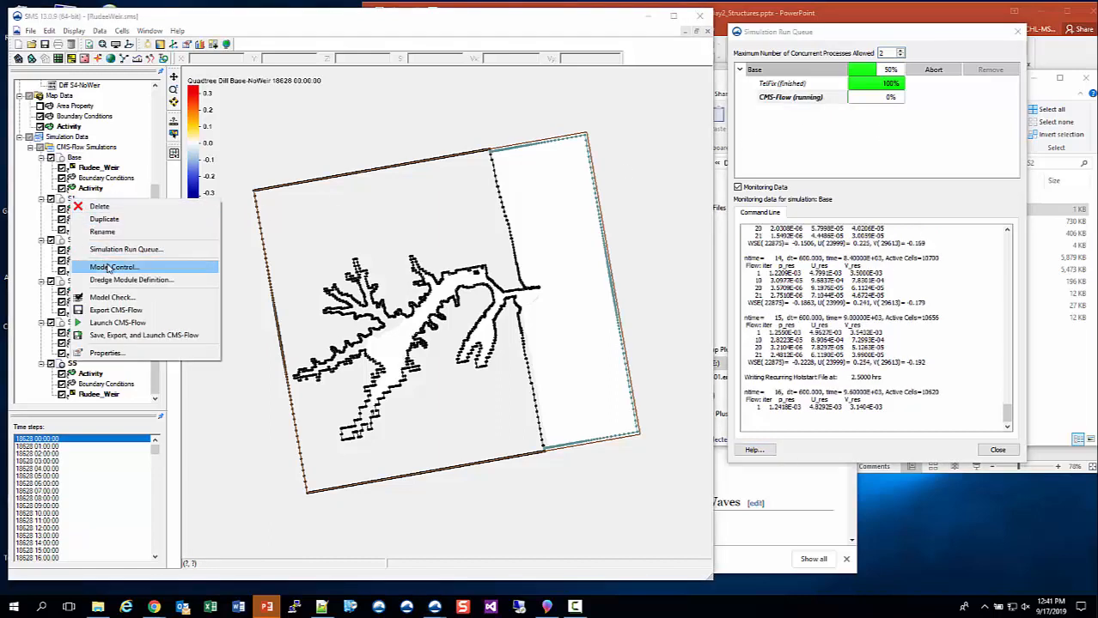
pyautogui.click(116, 323)
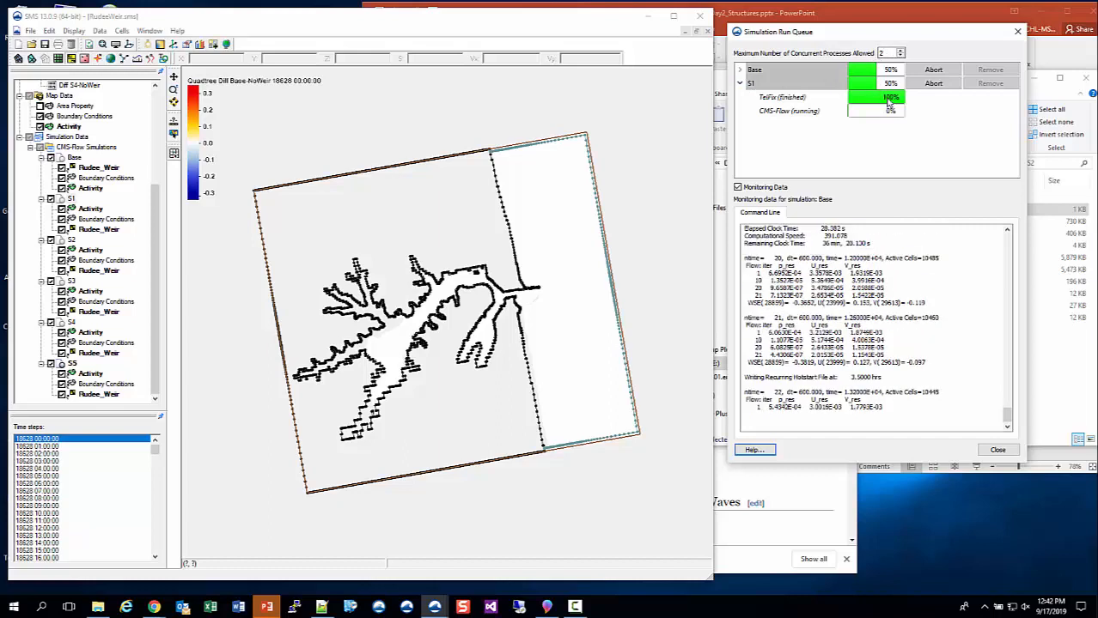
pyautogui.click(780, 111)
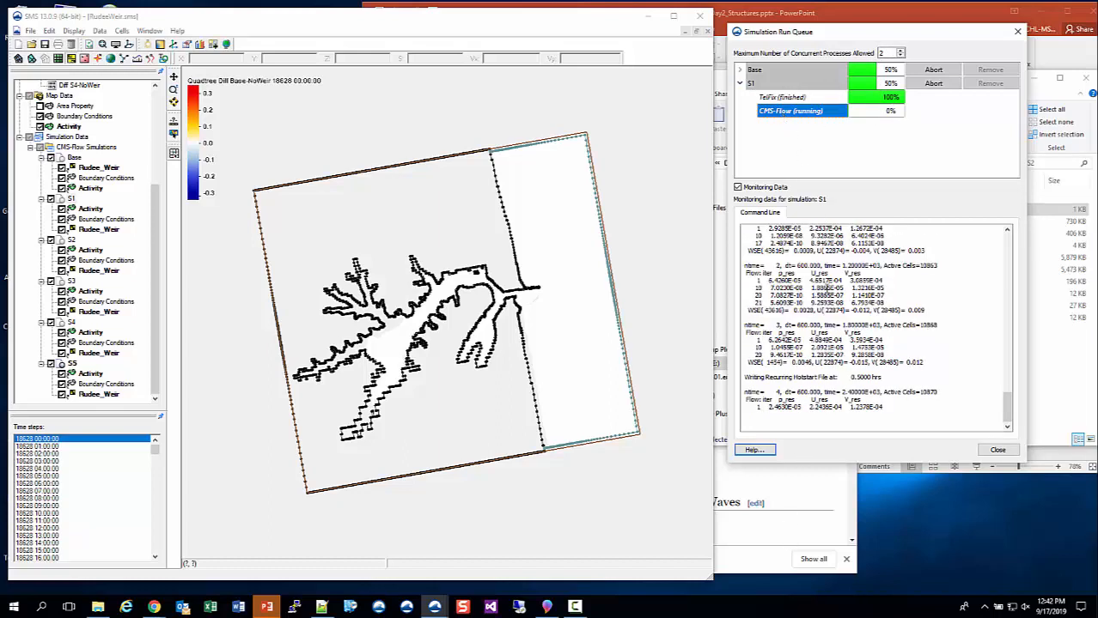
pyautogui.click(739, 84)
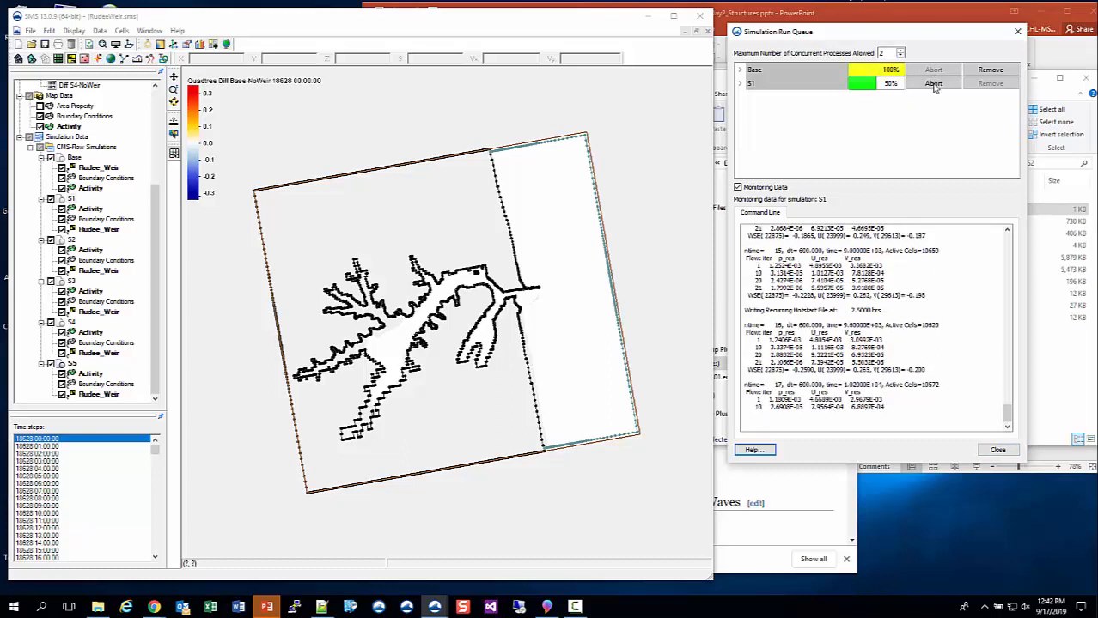
# - Abort and remove the Base and S1 runs from the Simulation Run Queue and close the queue
pyautogui.click(989, 70)
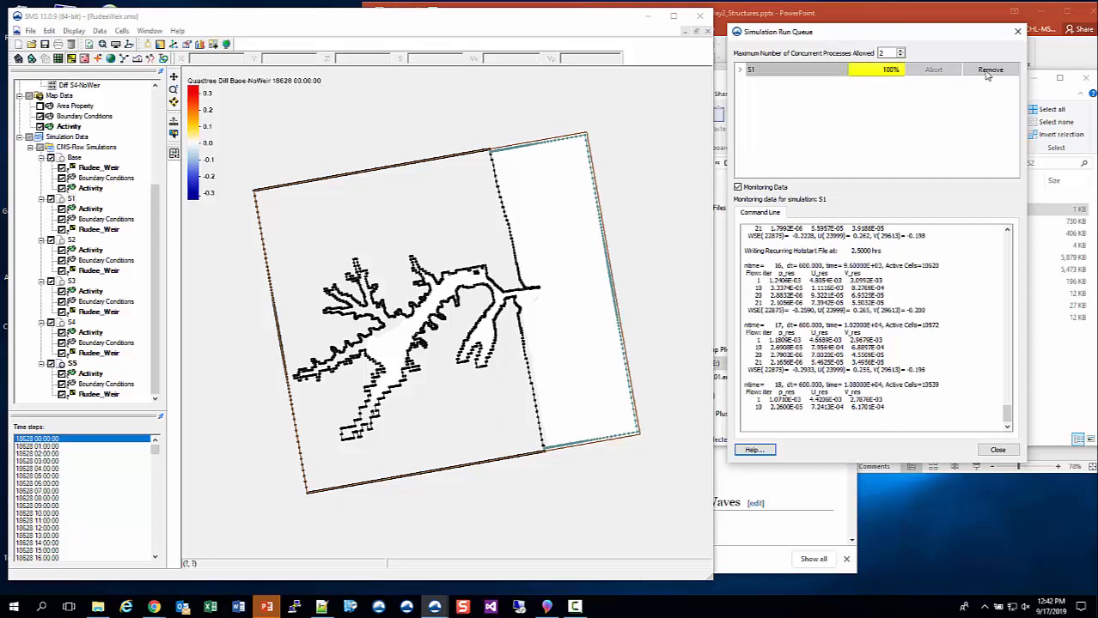
pyautogui.click(989, 71)
pyautogui.click(992, 450)
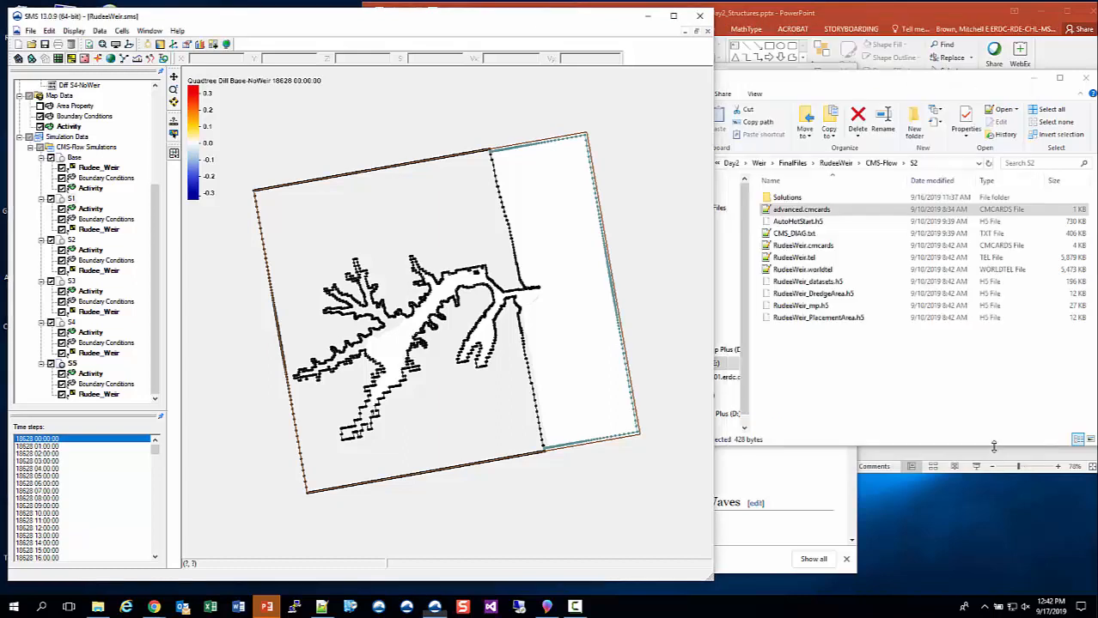
# - View the solution files in the S2 simulation's Solutions folder and return to the RudeeWeir folder
pyautogui.doubleClick(787, 198)
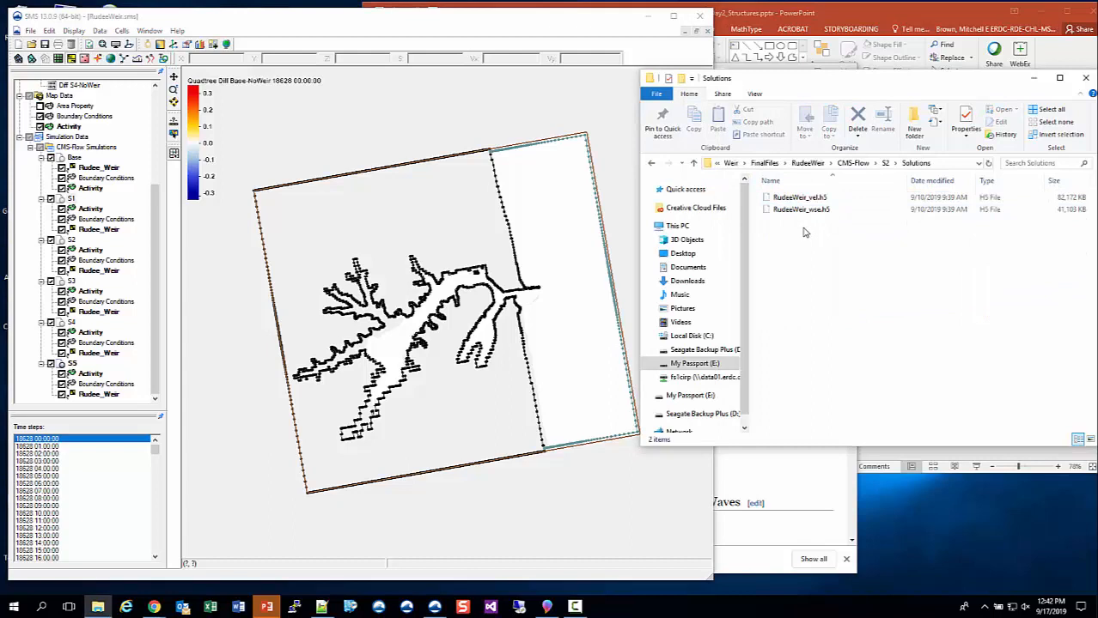
pyautogui.click(887, 164)
pyautogui.click(880, 164)
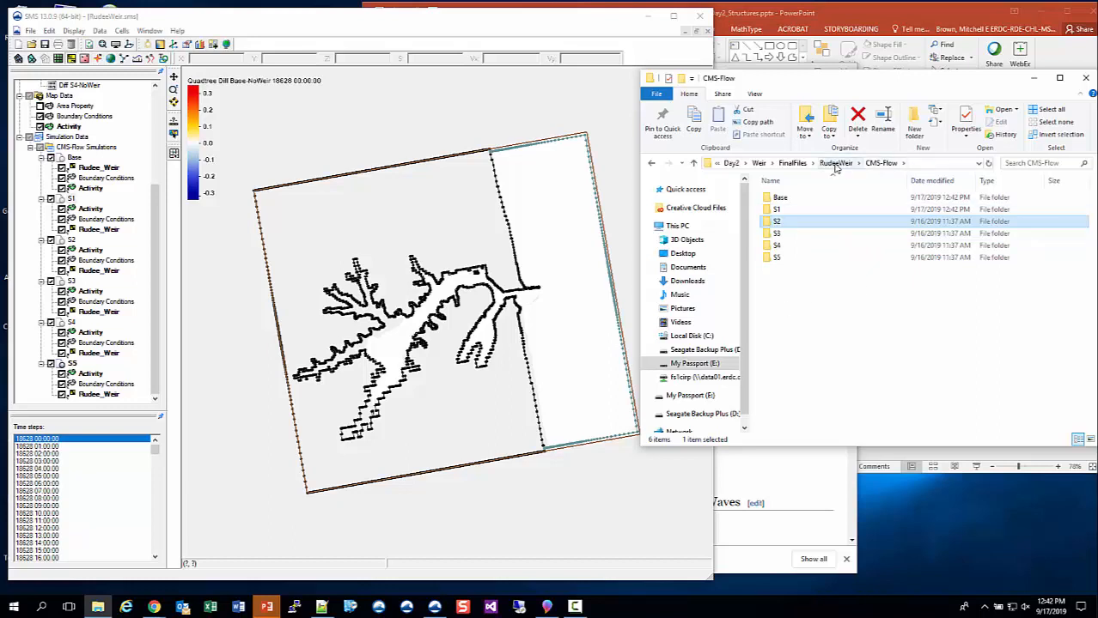
pyautogui.click(834, 164)
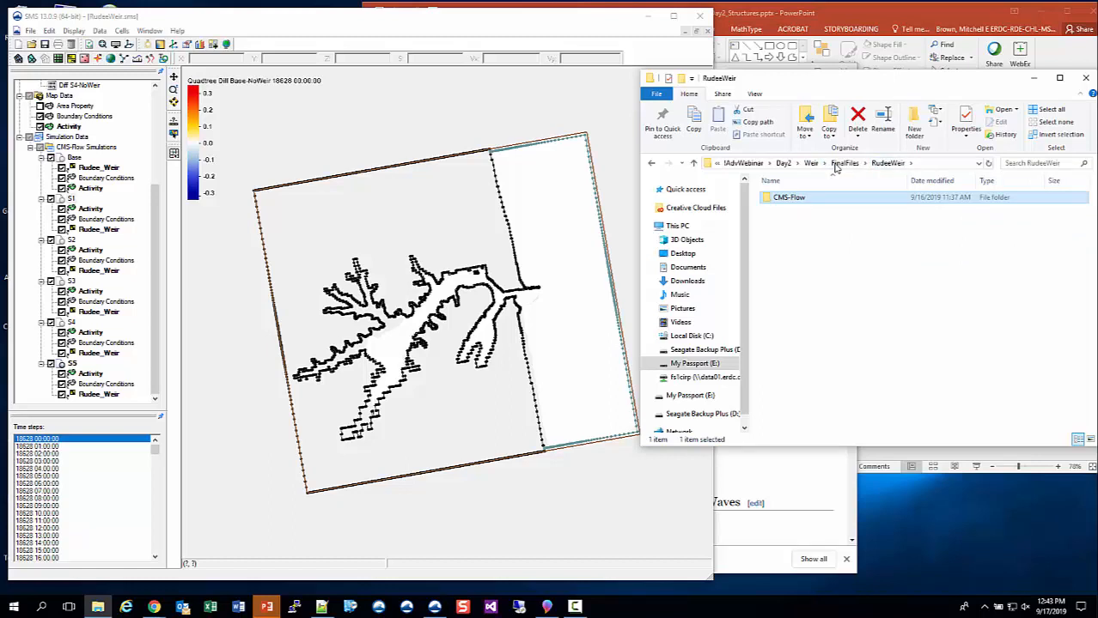